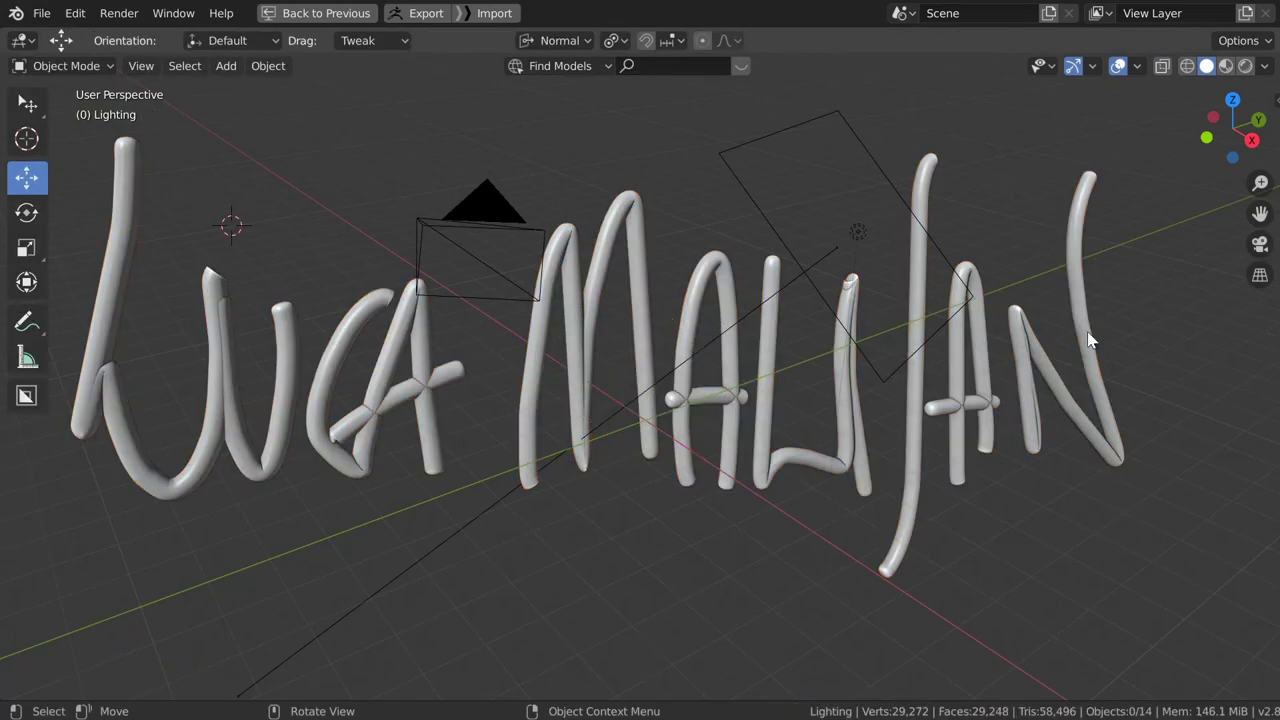
Start a new 2D Animation file in camera view with the sidebar toggled.
click(1118, 65)
key(KP_0)
key(n)
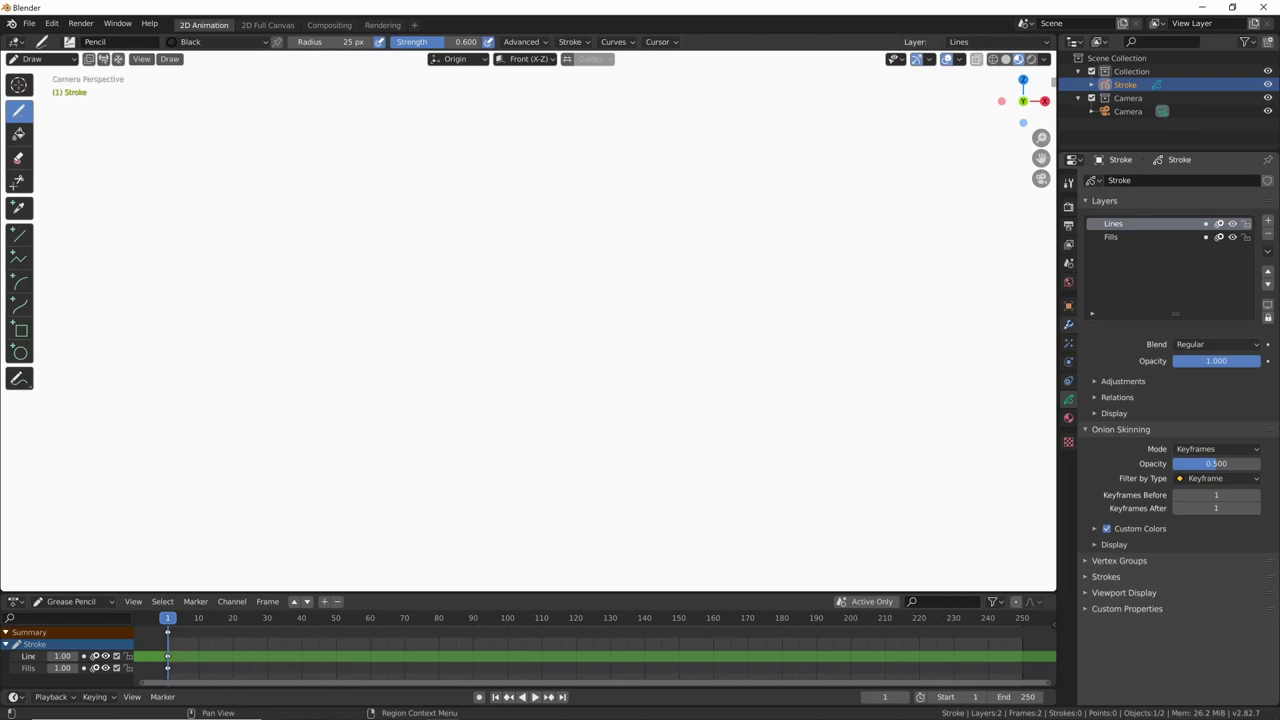
Show the modifier properties and sketch an ellipse and two zigzags with the Pencil.
click(1068, 324)
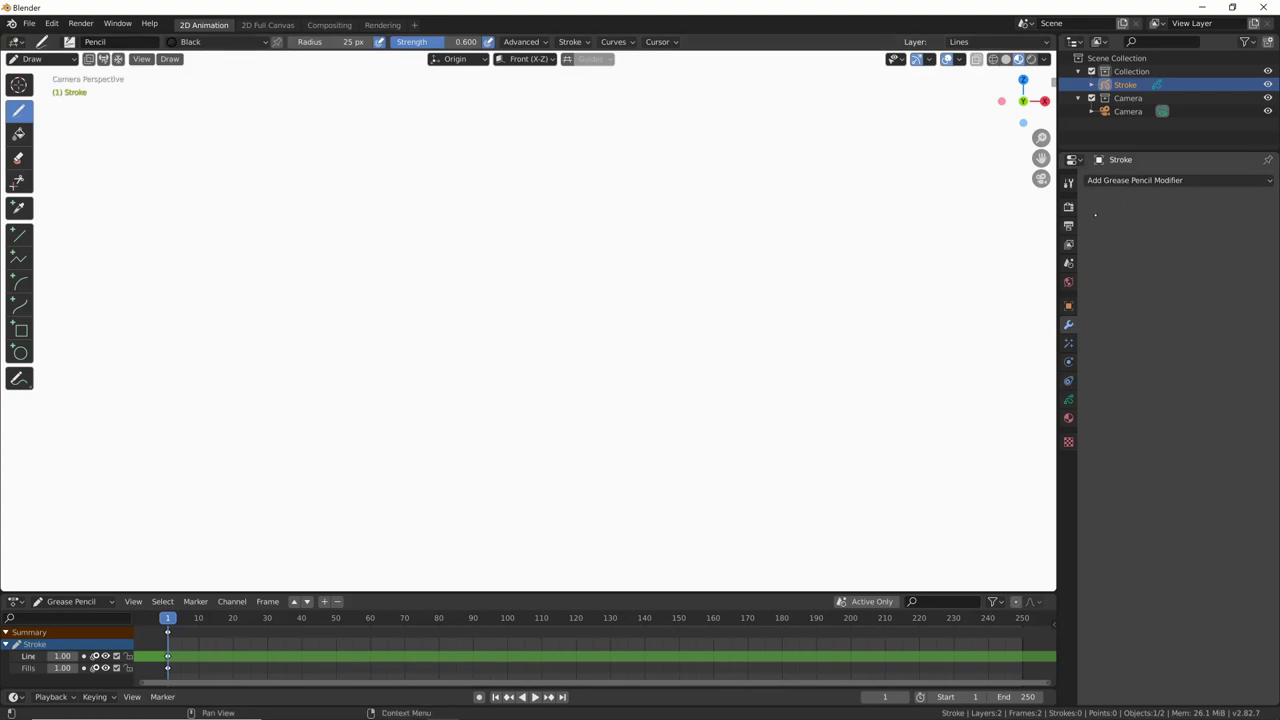
drag(315, 155, 305, 146)
drag(240, 418, 433, 348)
drag(262, 490, 410, 448)
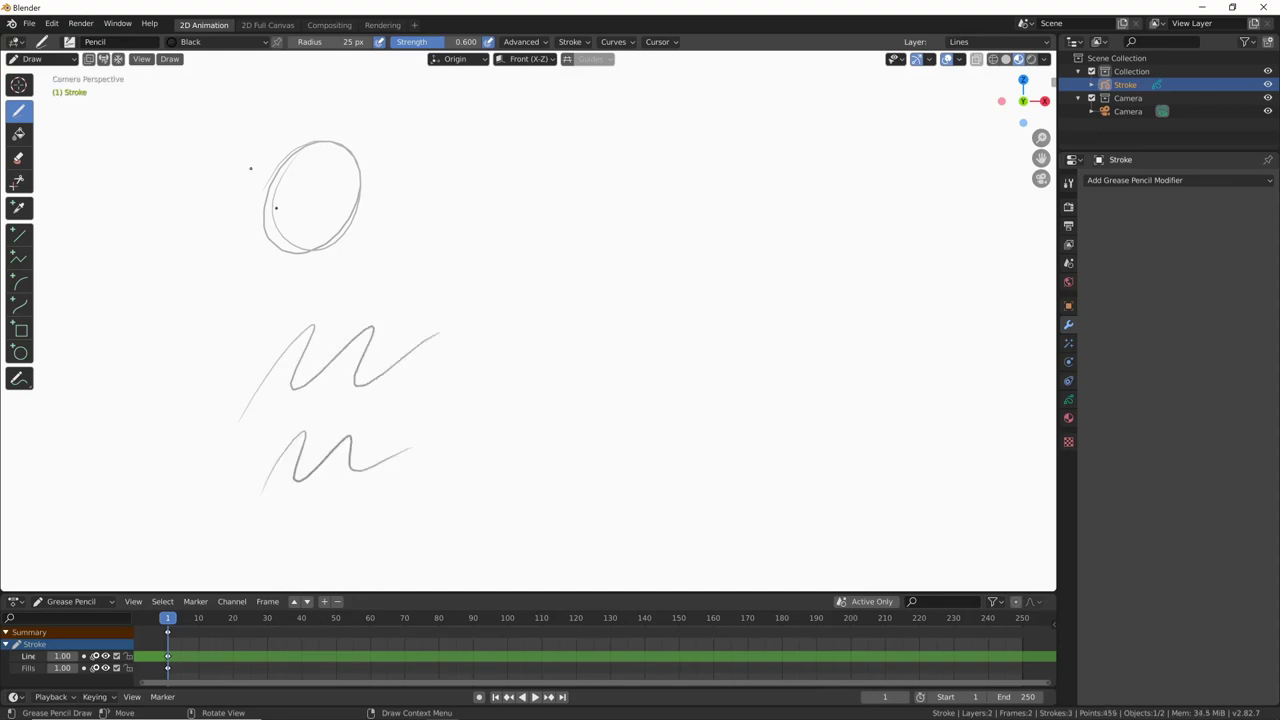
Draw a thick black line at the left with the Ink Pen Rough brush.
click(100, 41)
click(196, 85)
drag(235, 163, 219, 472)
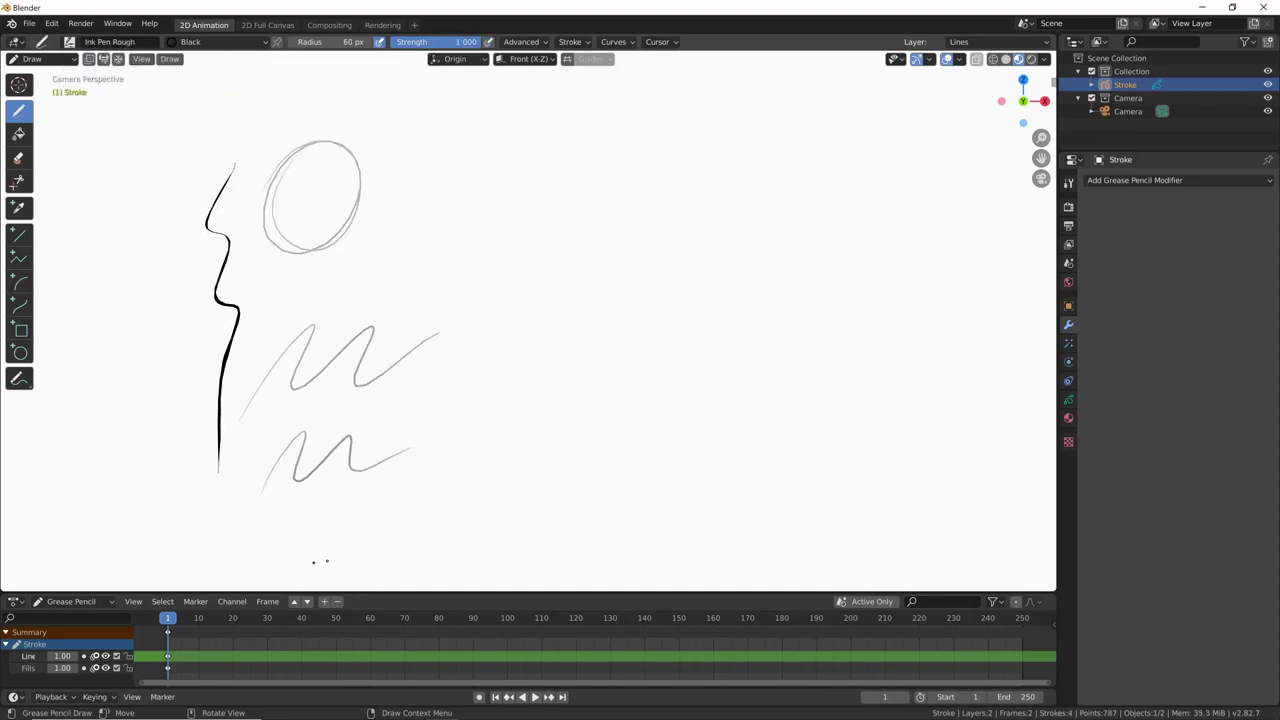
click(1148, 180)
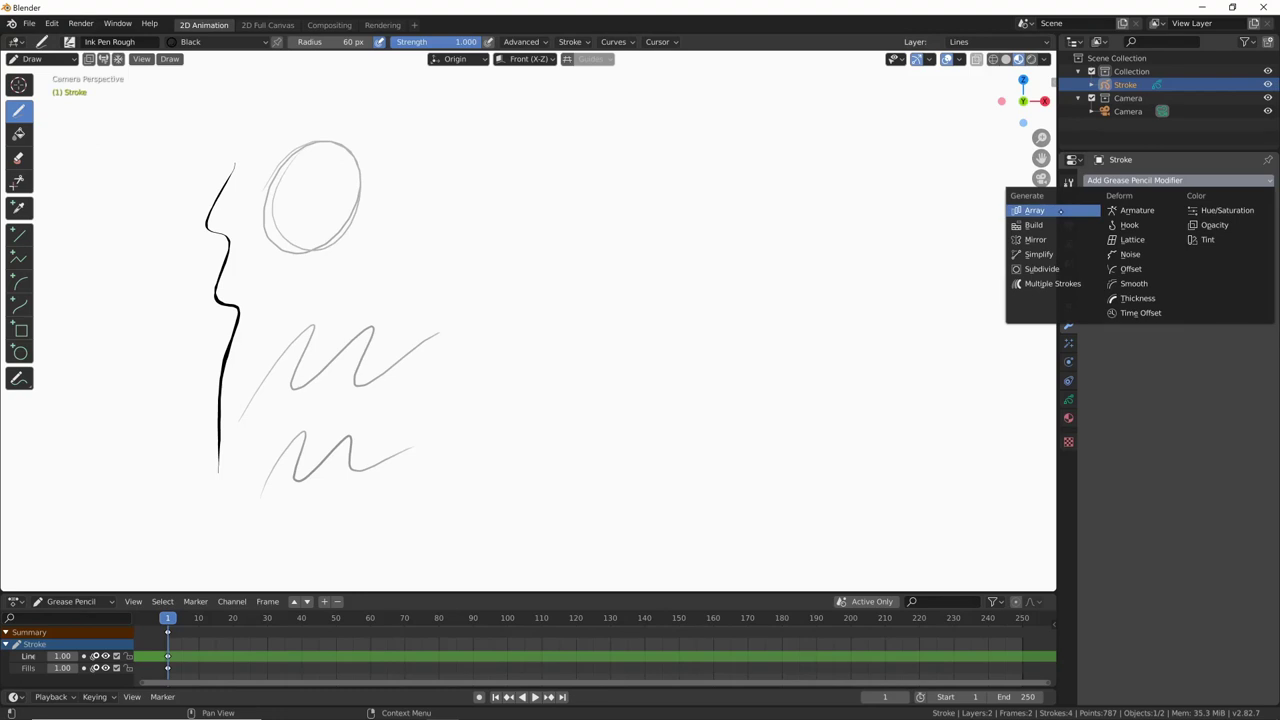
Add an Array modifier with 4 copies spaced 1.71 m apart on X.
click(1060, 210)
drag(1158, 268, 1185, 268)
click(1262, 239)
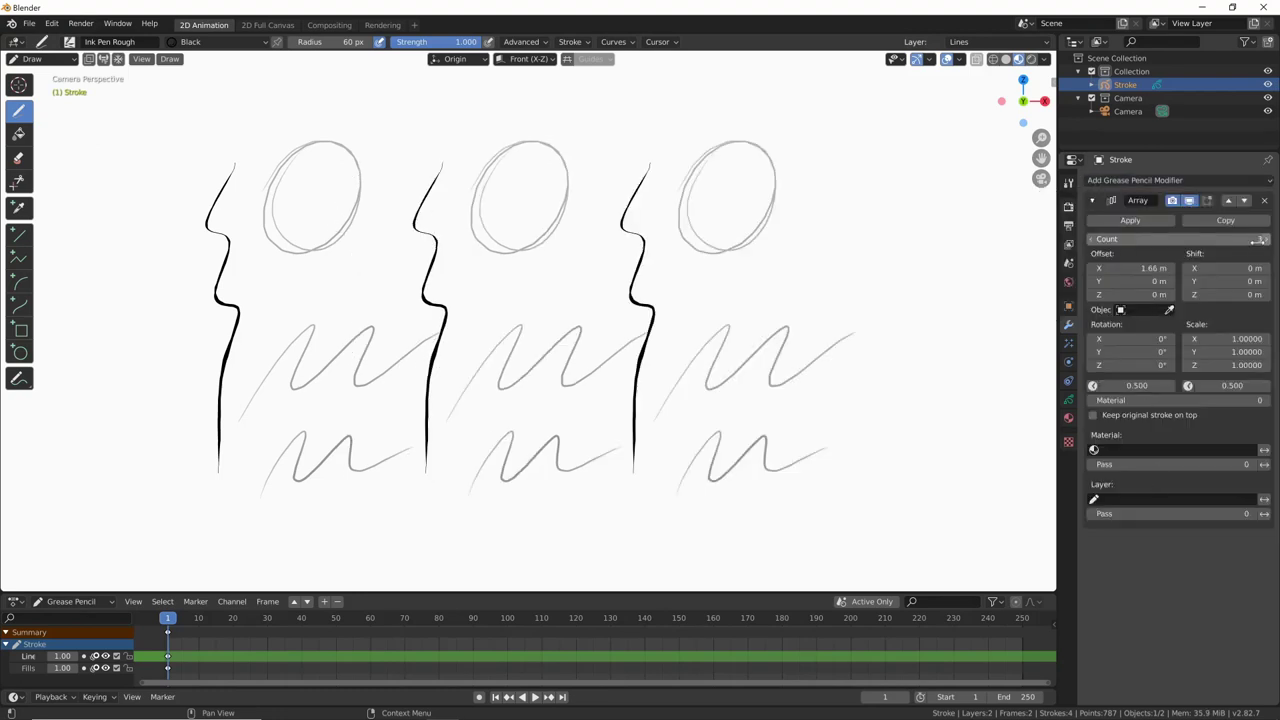
click(1092, 239)
click(1262, 239)
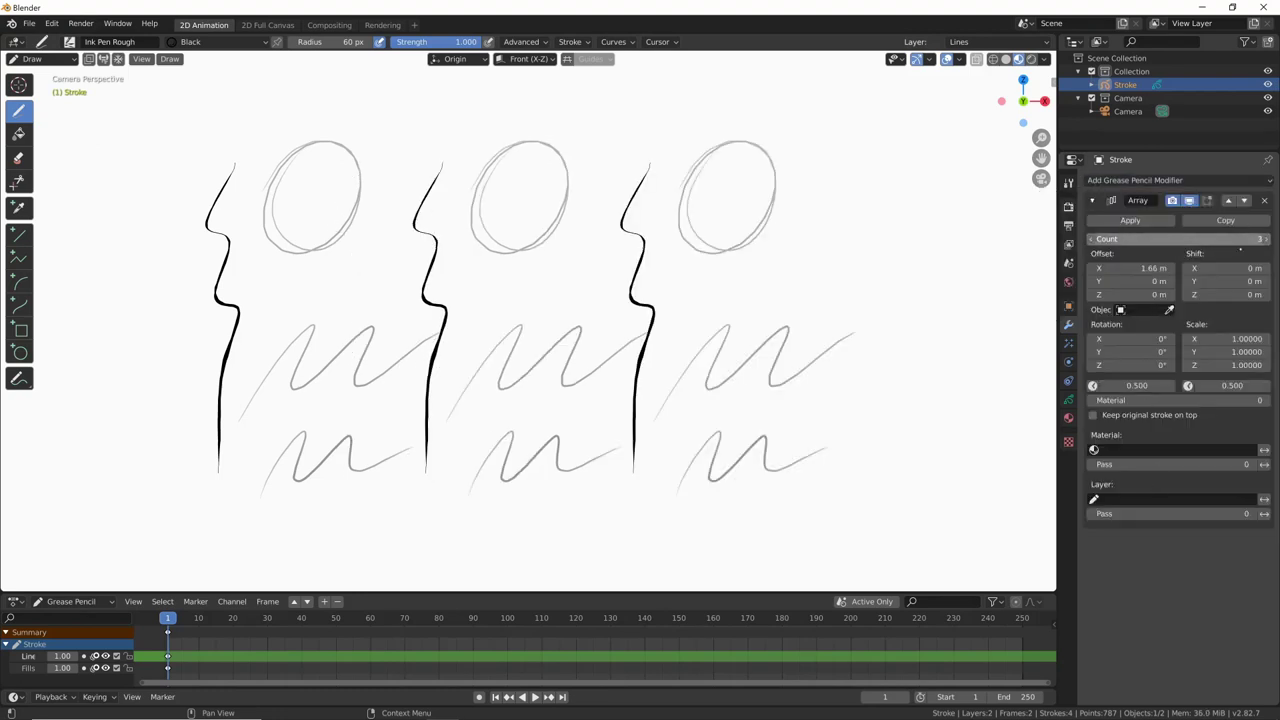
click(1255, 239)
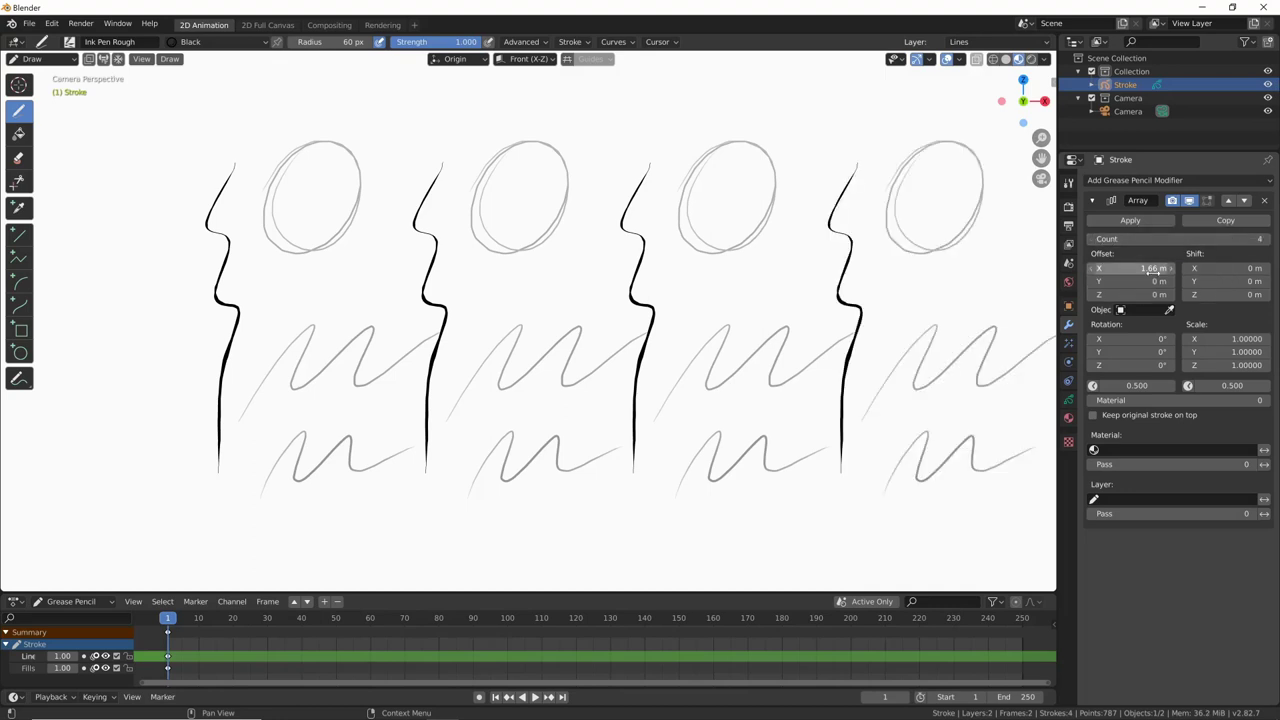
drag(1132, 268, 1145, 268)
Rotate the array copies 45° around Y and zoom out to the camera frame.
drag(1110, 352, 1150, 352)
click(1110, 352)
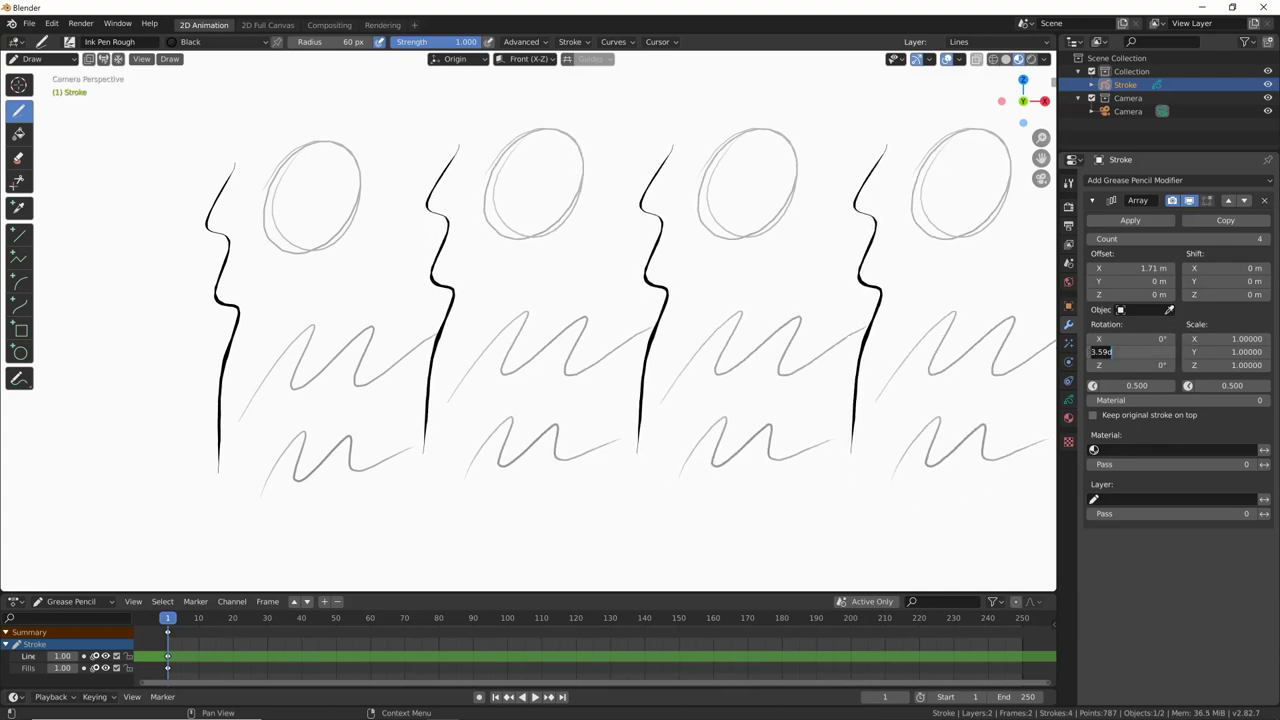
text(45)
key(Return)
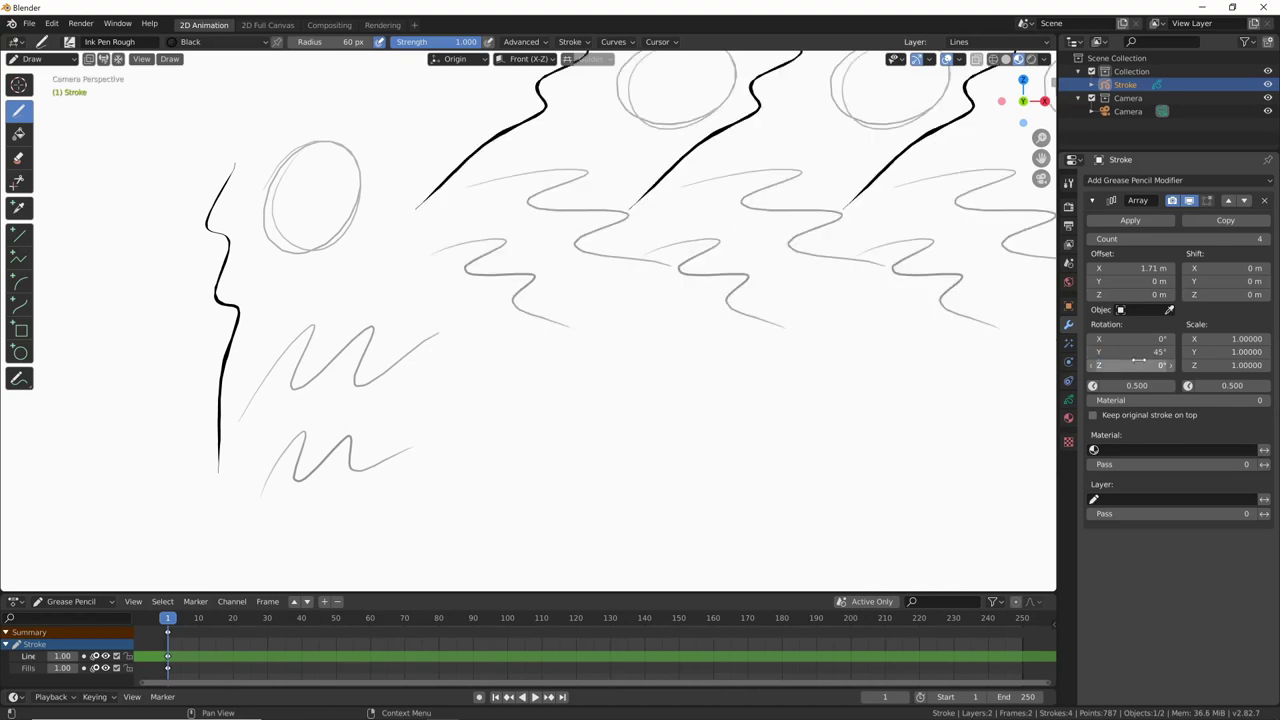
scroll(917, 323, down, 1)
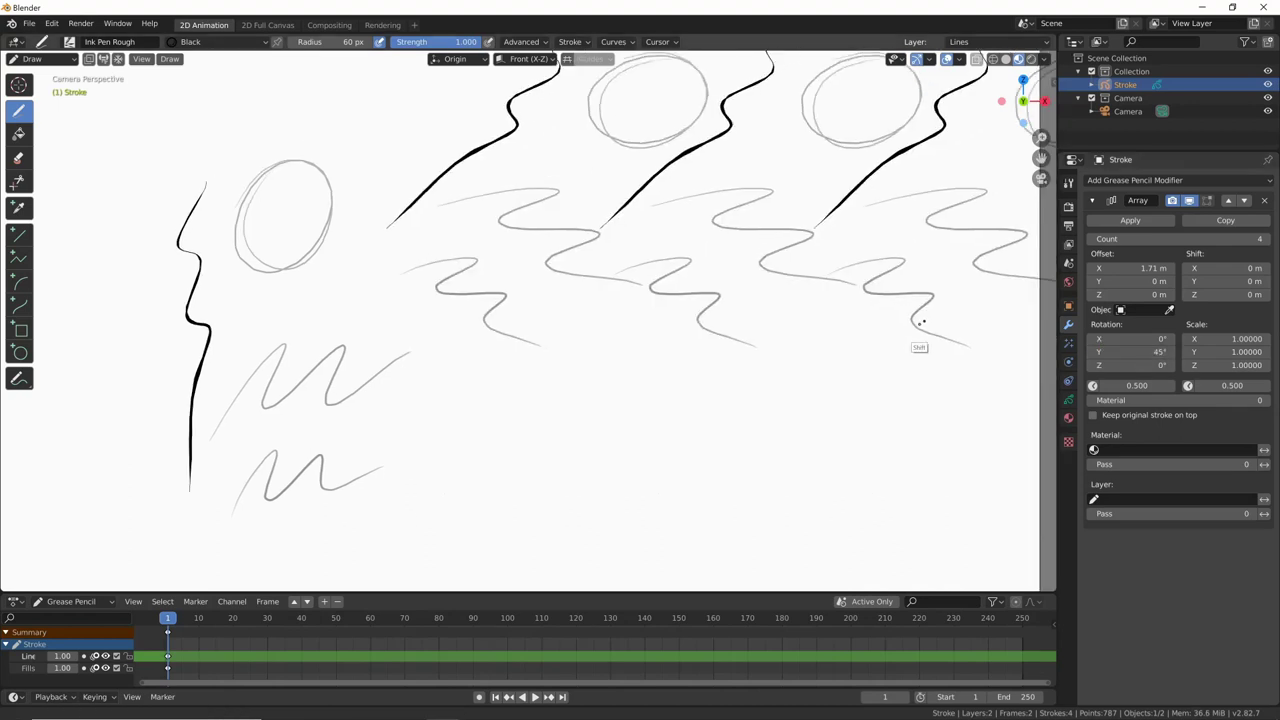
scroll(831, 374, down, 4)
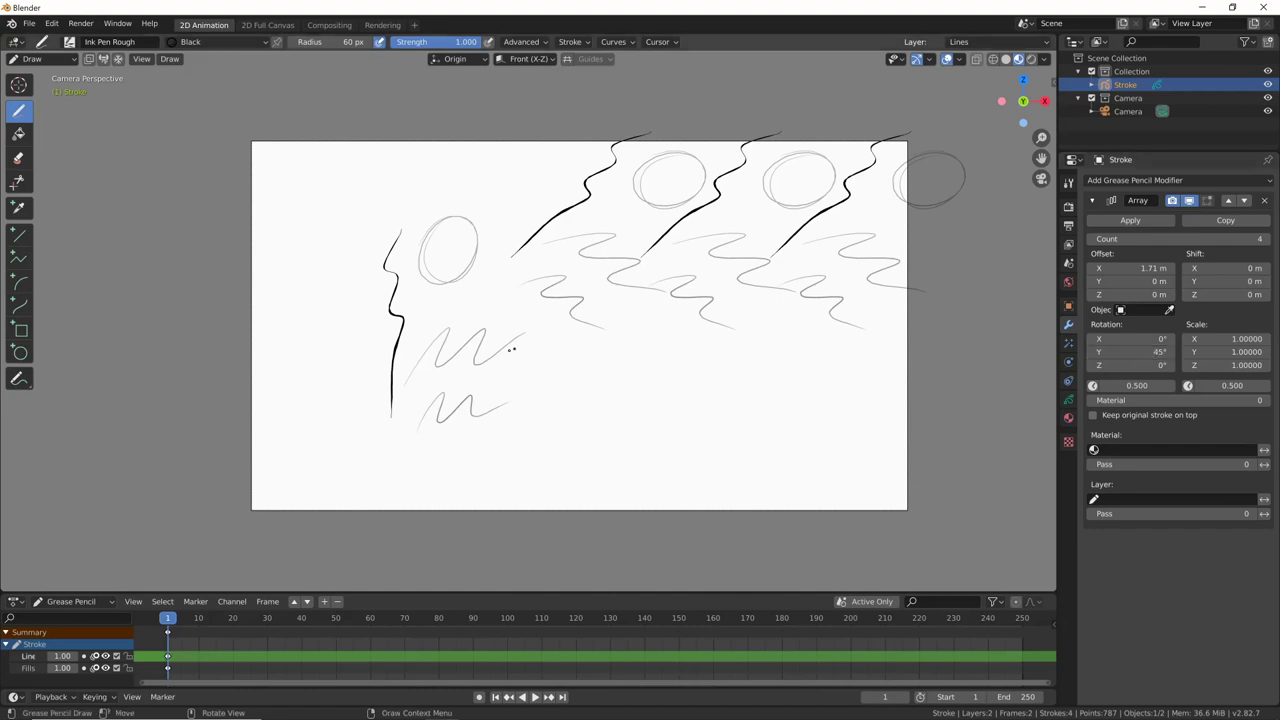
Switch the array to a 1 m X shift with 30° Y and 45° Z rotation.
click(1092, 239)
click(1092, 239)
text(45)
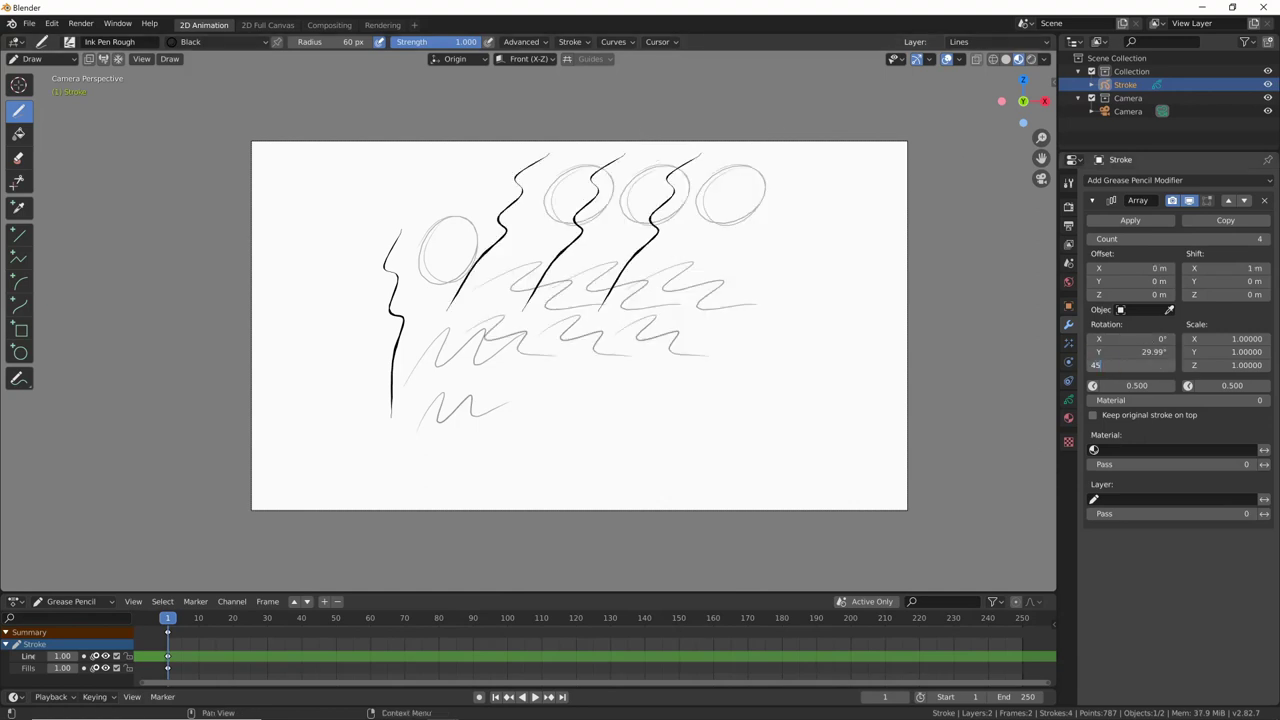
key(Return)
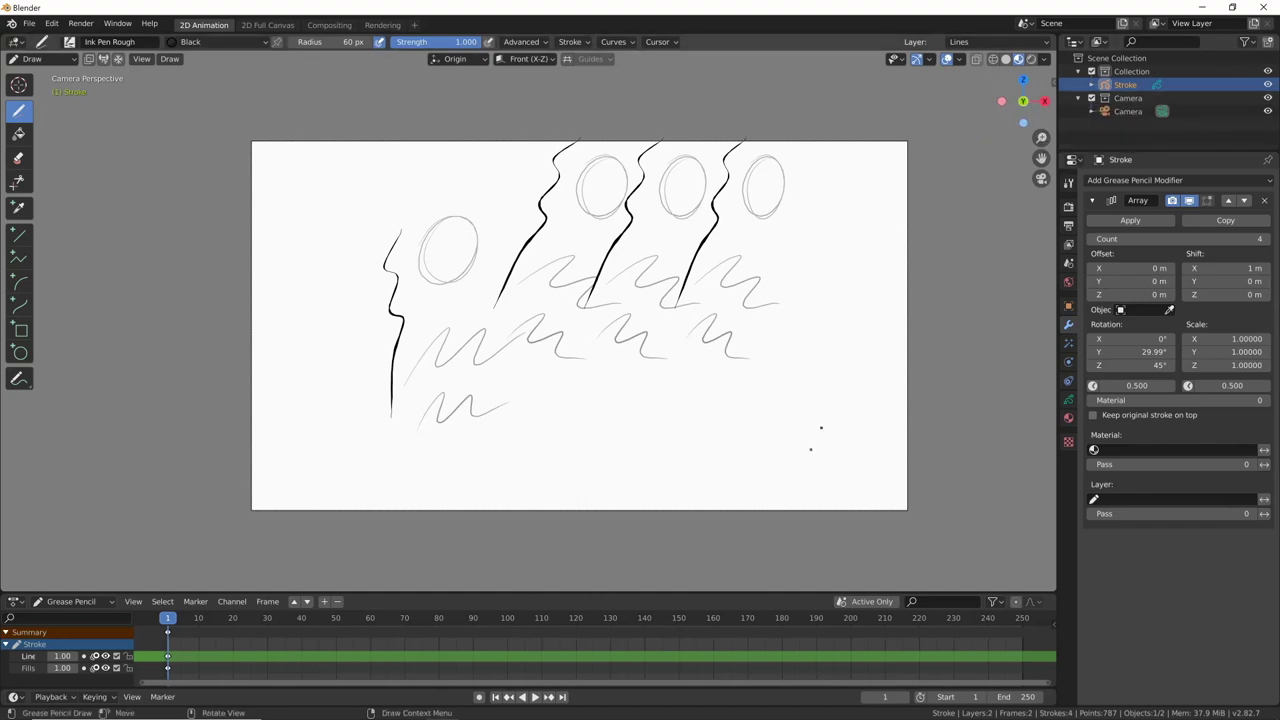
Orbit to view the strokes edge-on, then return to the camera view.
mouse_move(941, 281)
middle_down()
mouse_move(795, 414)
mouse_move(455, 340)
middle_up()
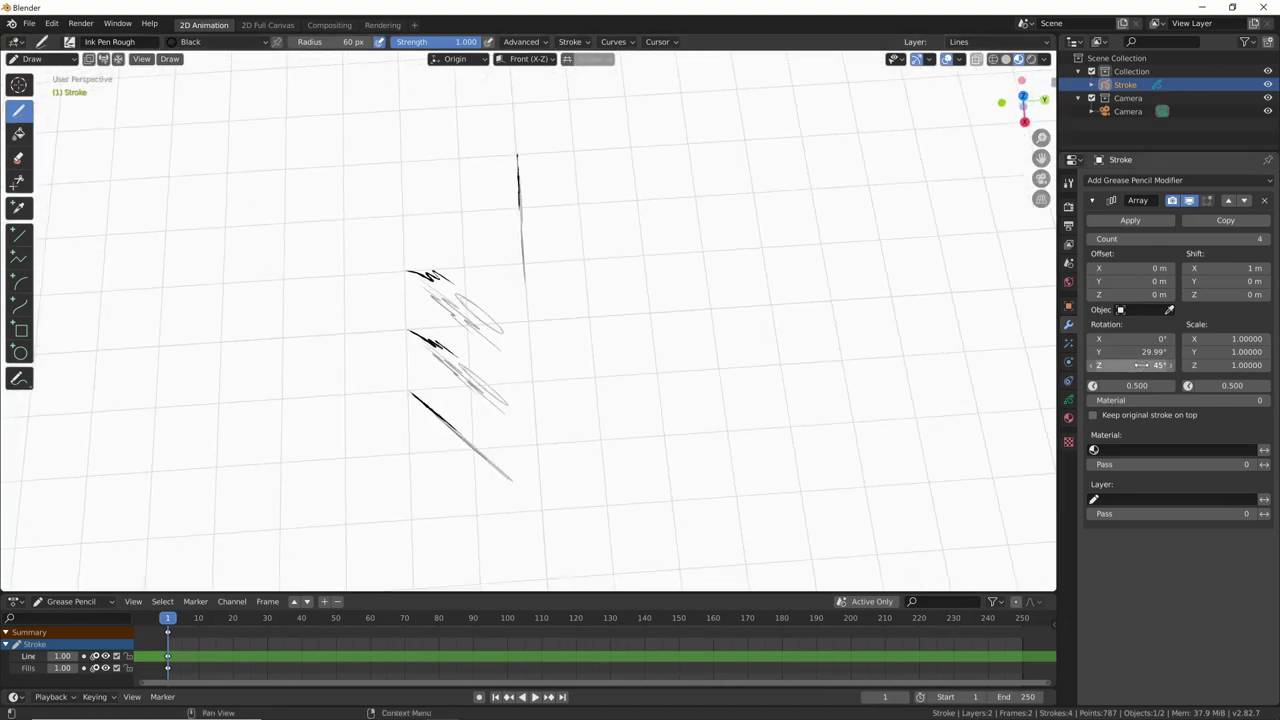
middle_drag(714, 394, 723, 402)
key(KP_0)
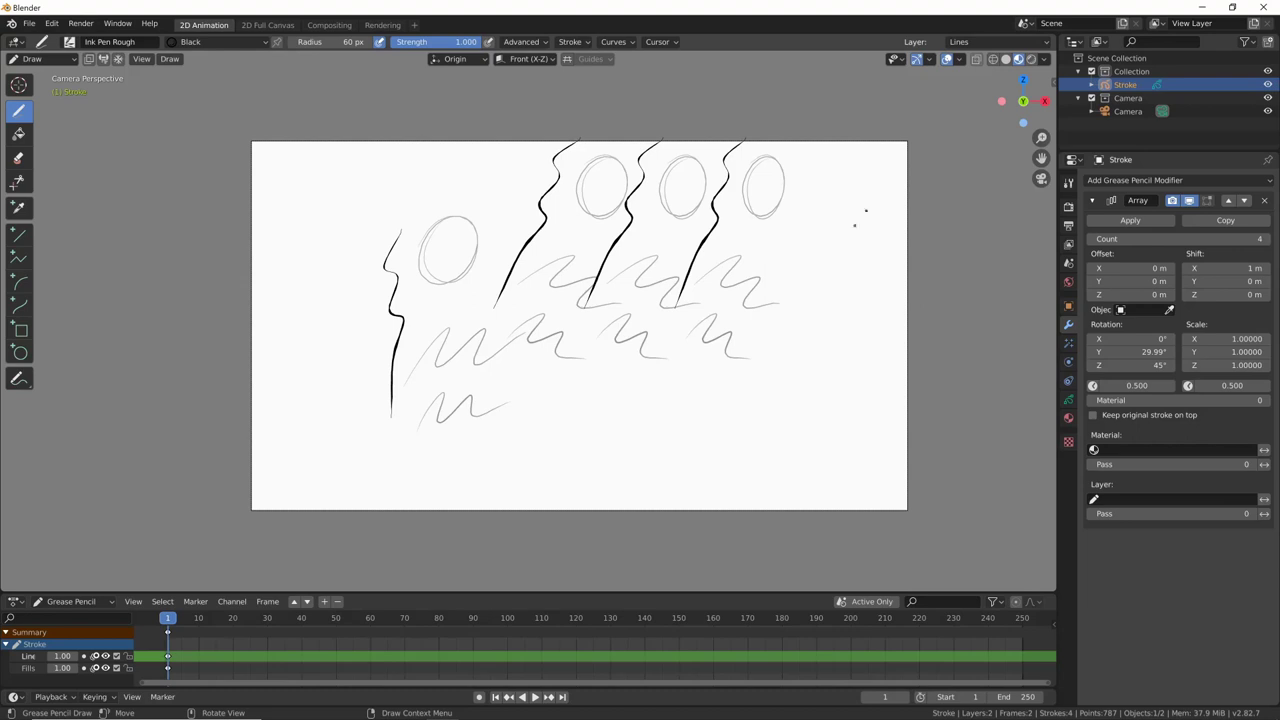
scroll(796, 362, up, 2)
scroll(871, 337, up, 1)
shift+middle_drag(980, 286, 866, 300)
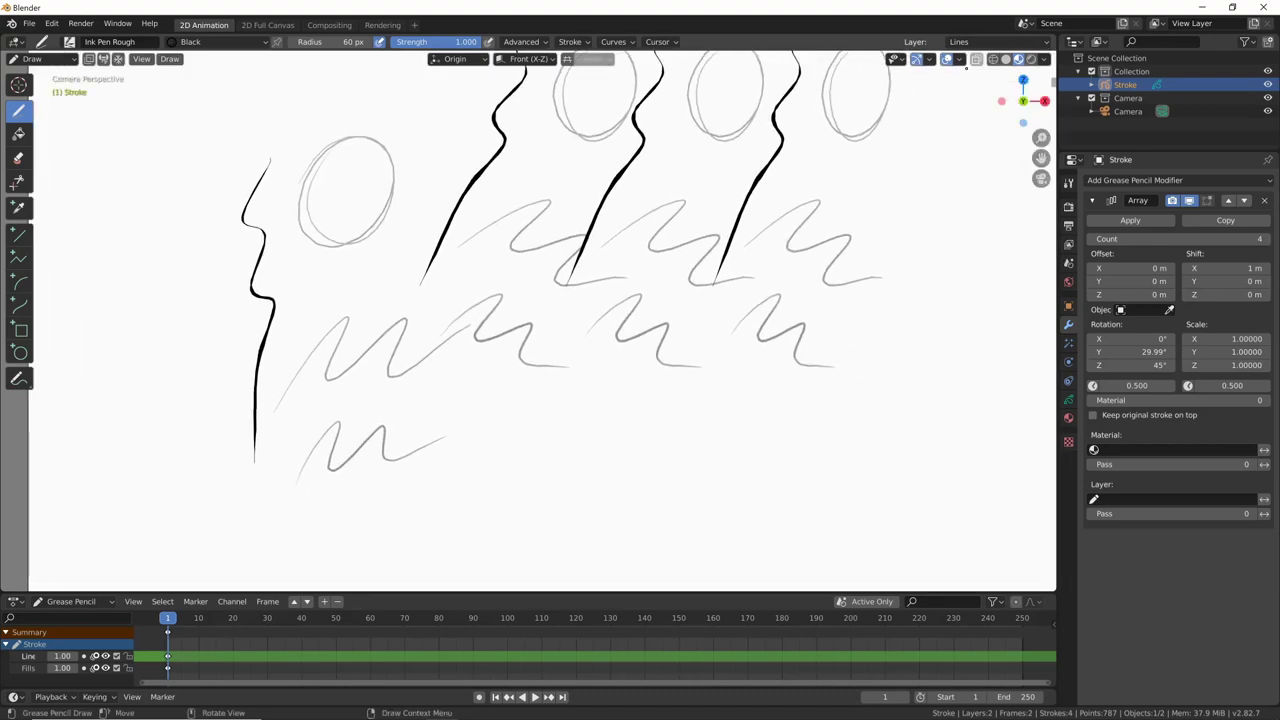
key(KP_0)
scroll(800, 305, up, 5)
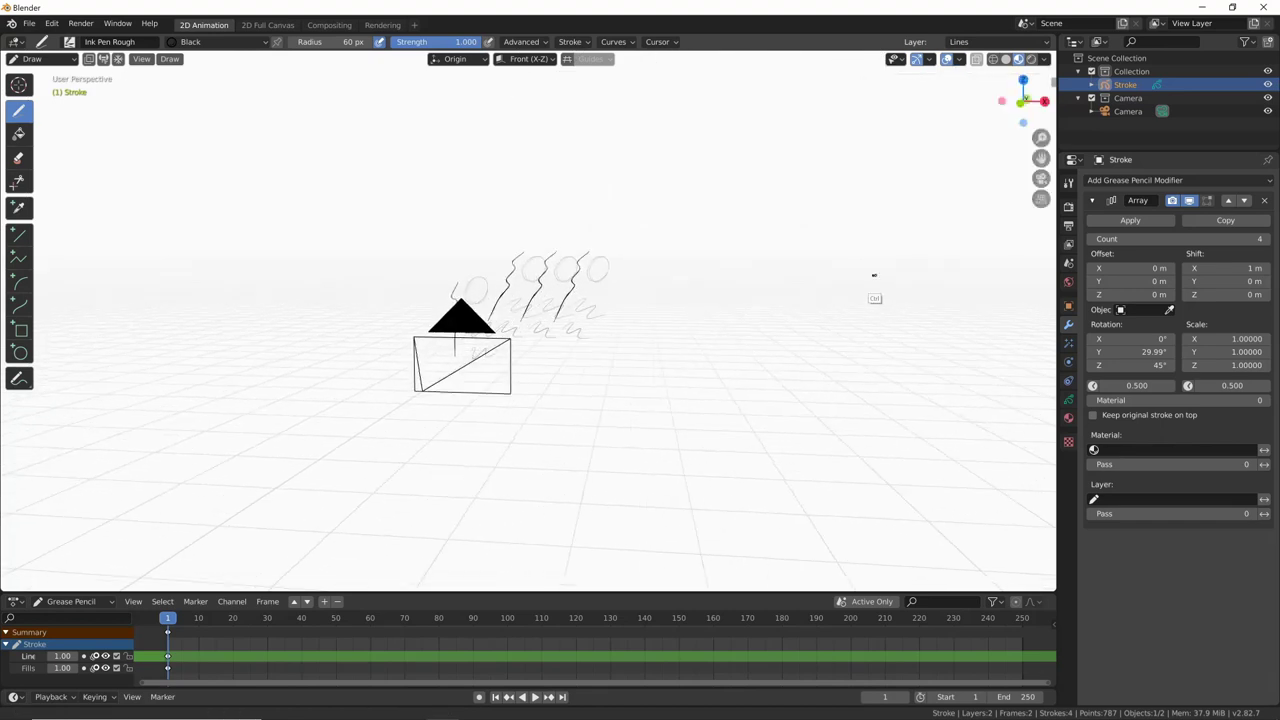
key(KP_0)
Enable the Z axis guide line in Viewport Overlays and inspect the strokes.
click(960, 60)
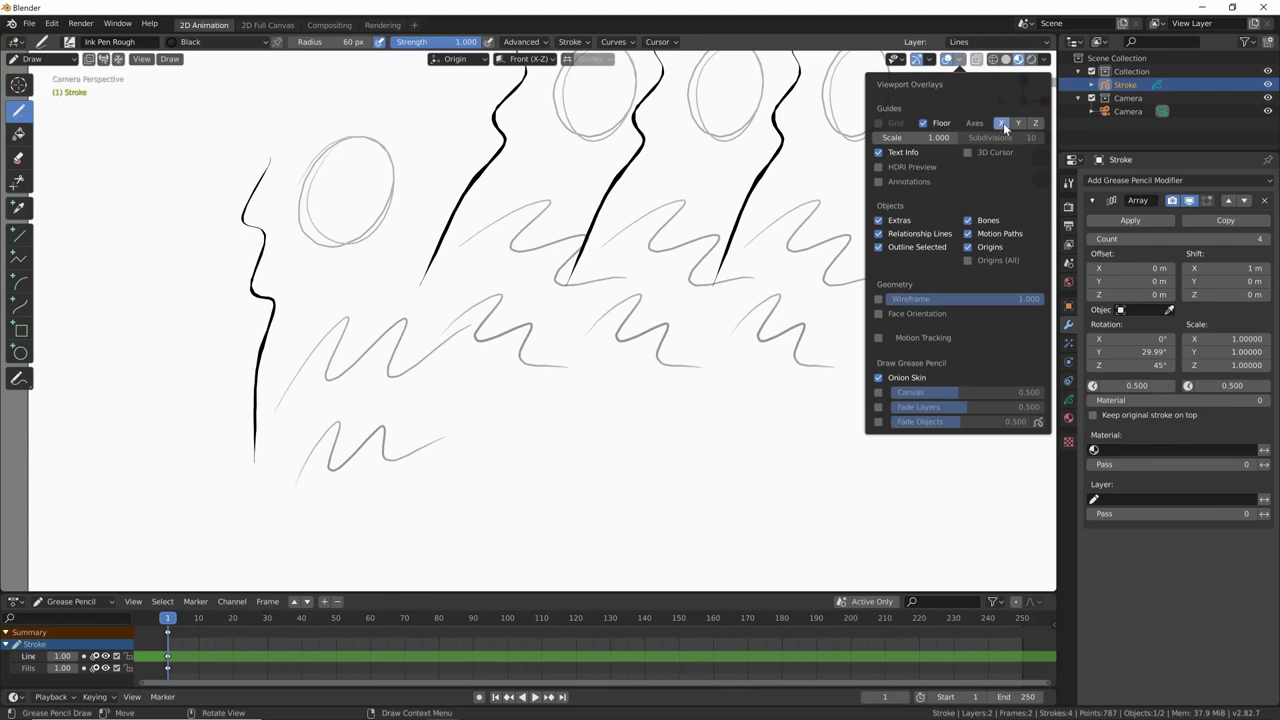
click(1035, 123)
scroll(814, 380, down, 2)
scroll(820, 374, down, 2)
mouse_move(820, 374)
middle_down()
mouse_move(763, 434)
mouse_move(674, 489)
mouse_move(697, 457)
mouse_move(788, 402)
mouse_move(803, 409)
middle_up()
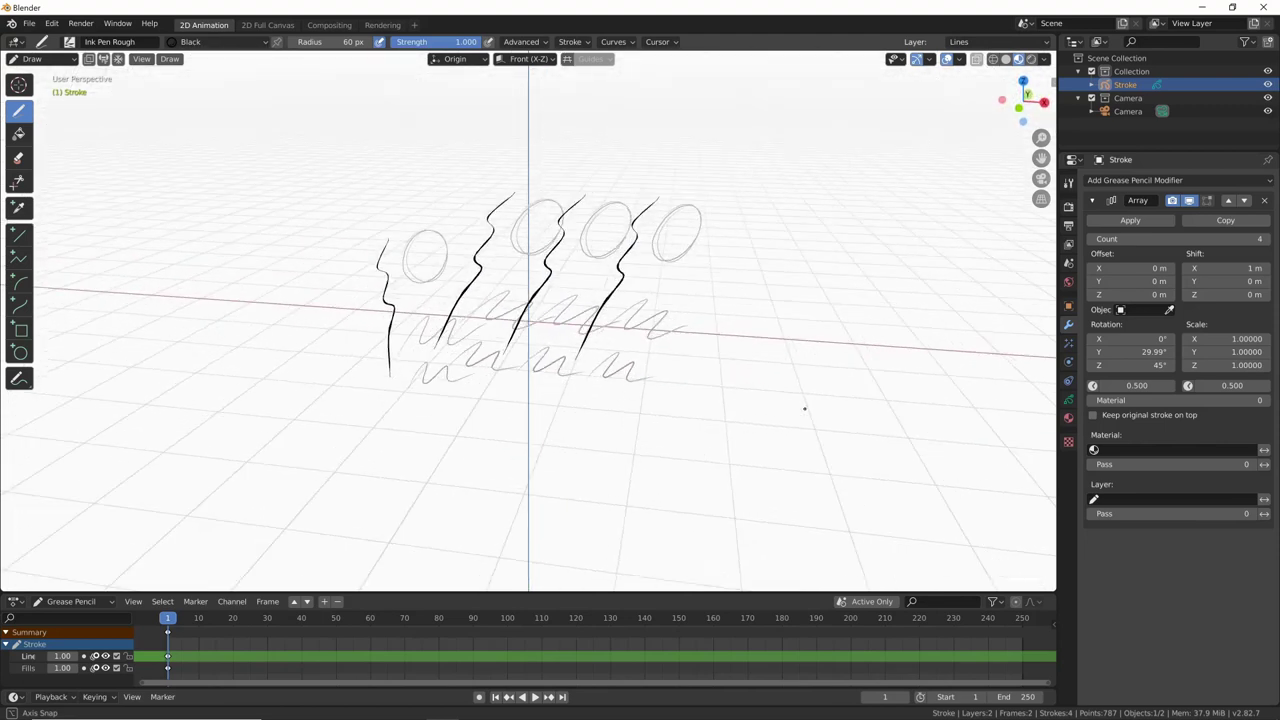
key(KP_0)
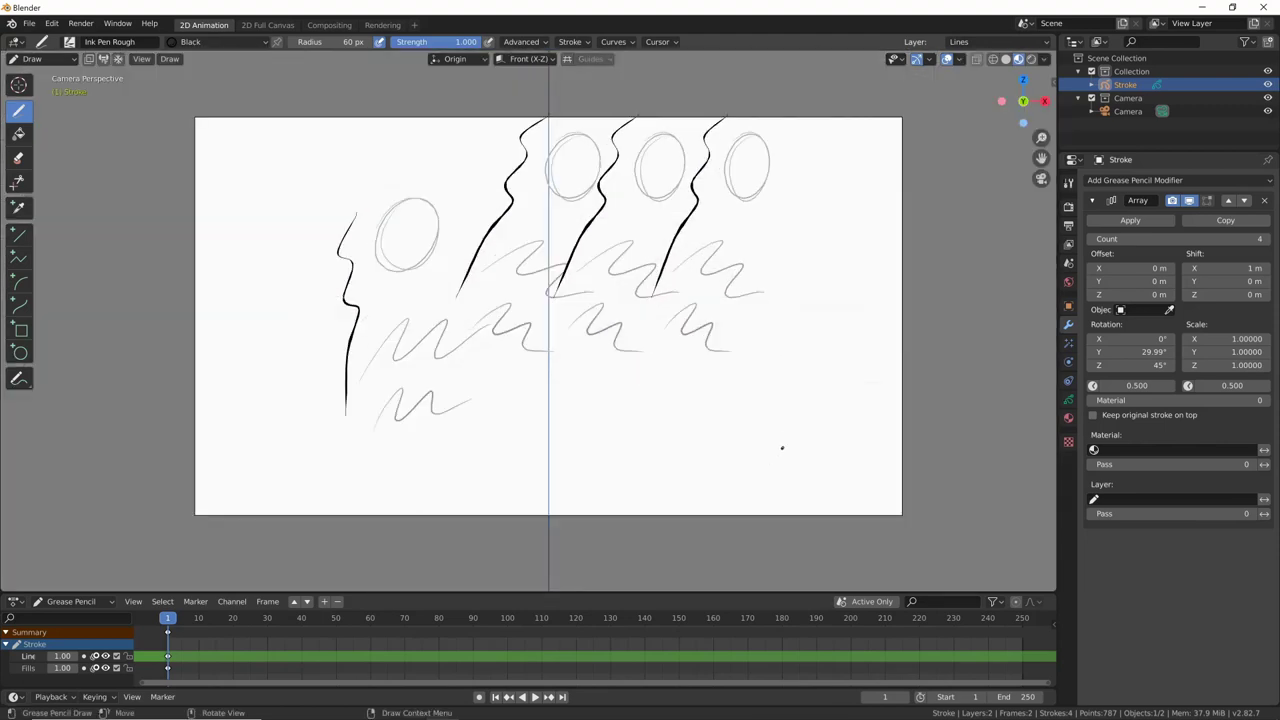
mouse_move(791, 429)
ctrl+middle_down()
mouse_move(866, 394)
mouse_move(937, 337)
mouse_move(905, 370)
mouse_move(883, 371)
mouse_move(910, 361)
mouse_move(913, 313)
ctrl+middle_up()
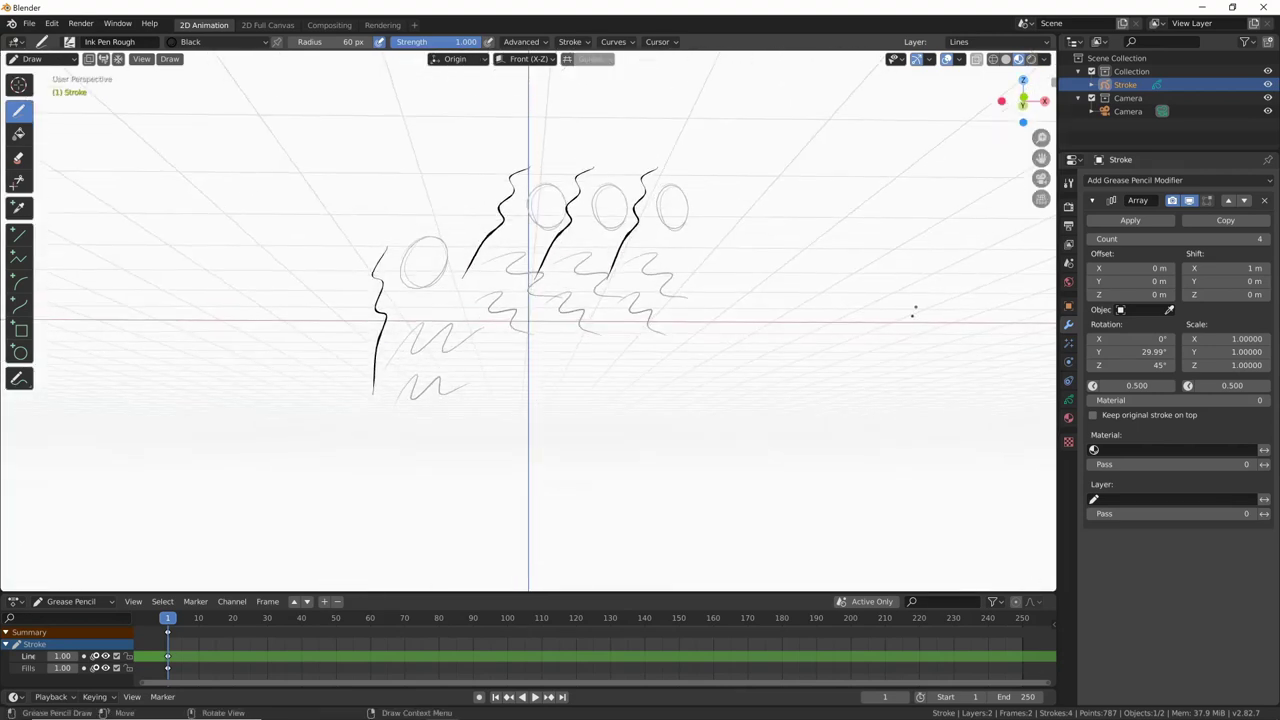
Check the viewport shading options and reopen the overlay settings.
click(959, 61)
key(KP_0)
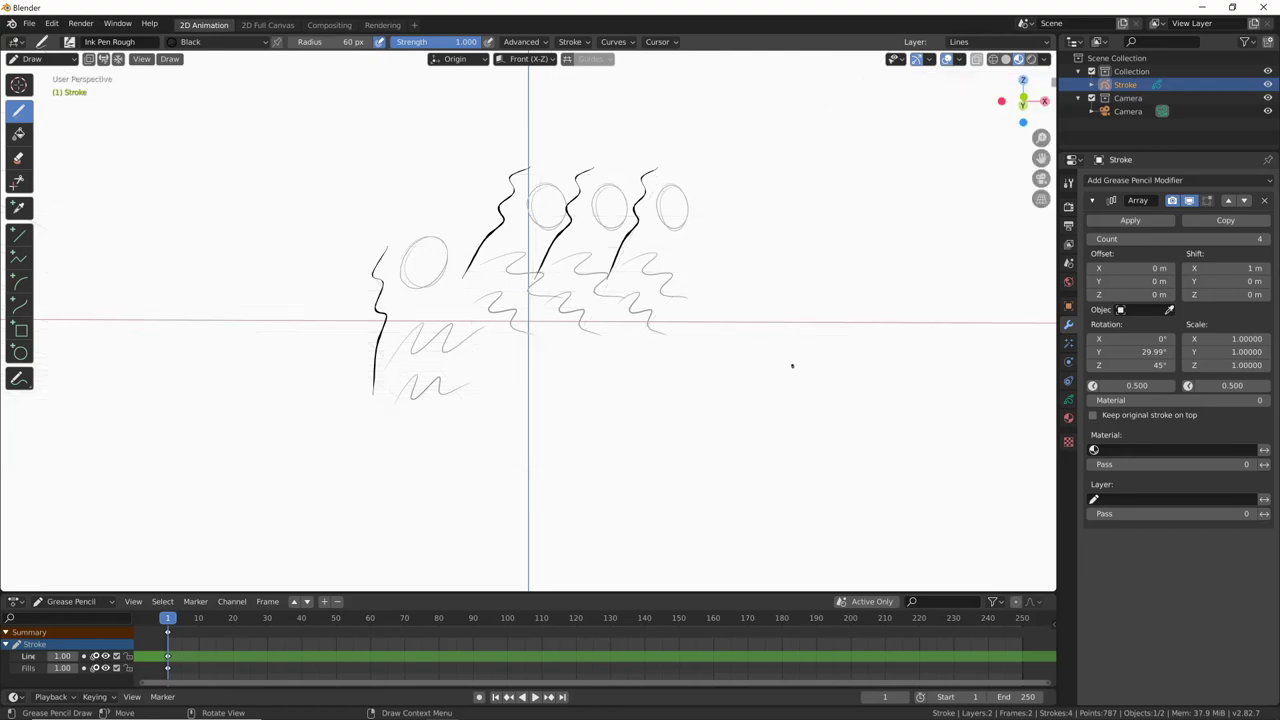
click(1045, 60)
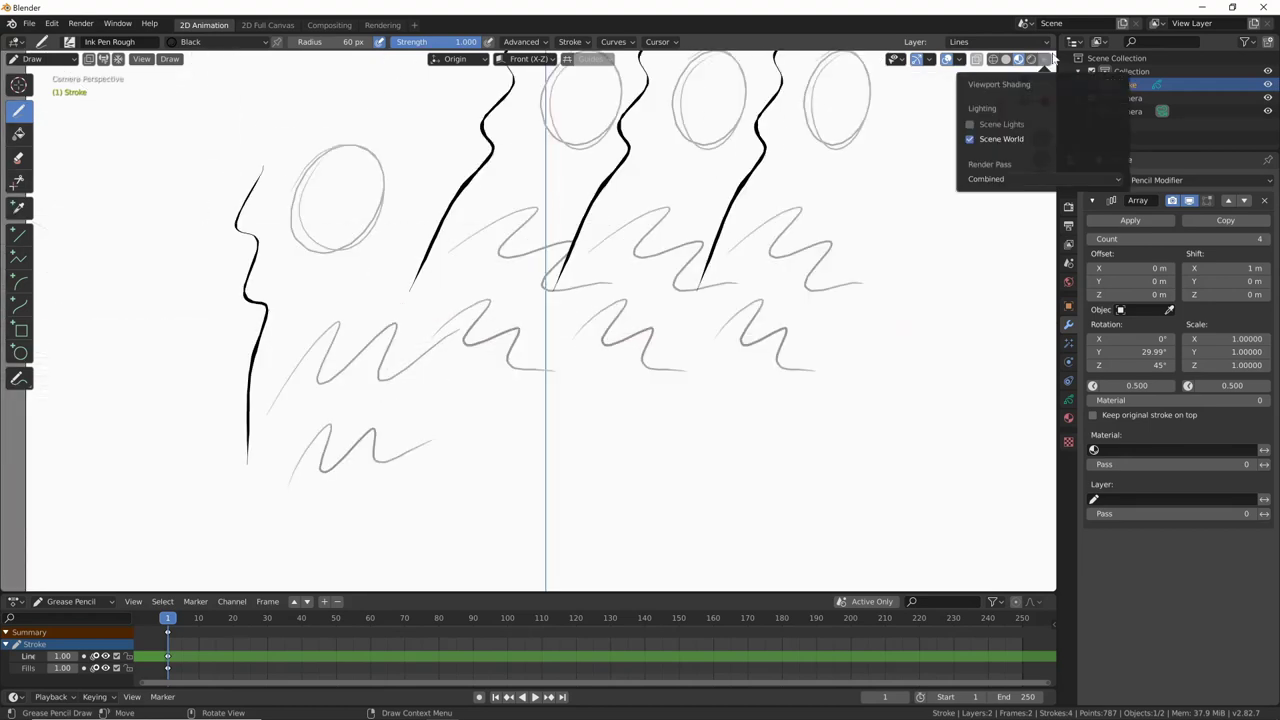
click(1045, 59)
click(958, 59)
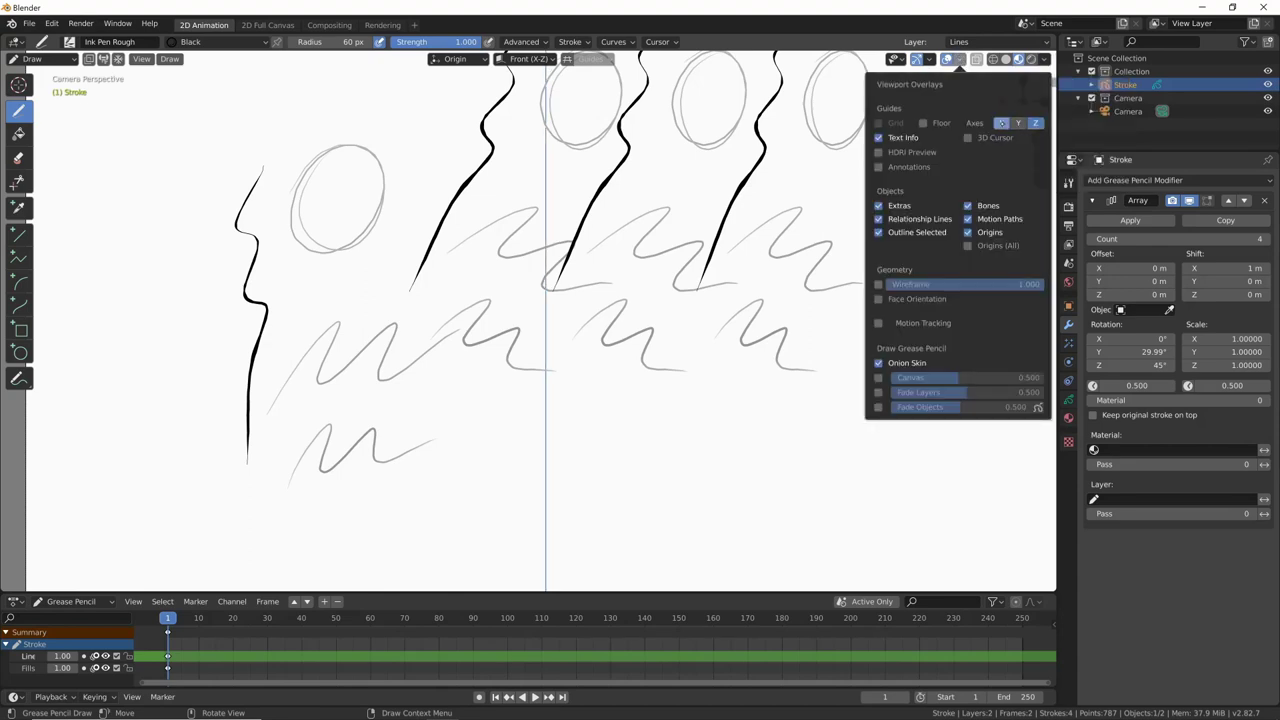
Draw a short bottom stroke and cut the array to 3 copies, rotated 30° on Y, 0° on Z.
drag(539, 452, 540, 522)
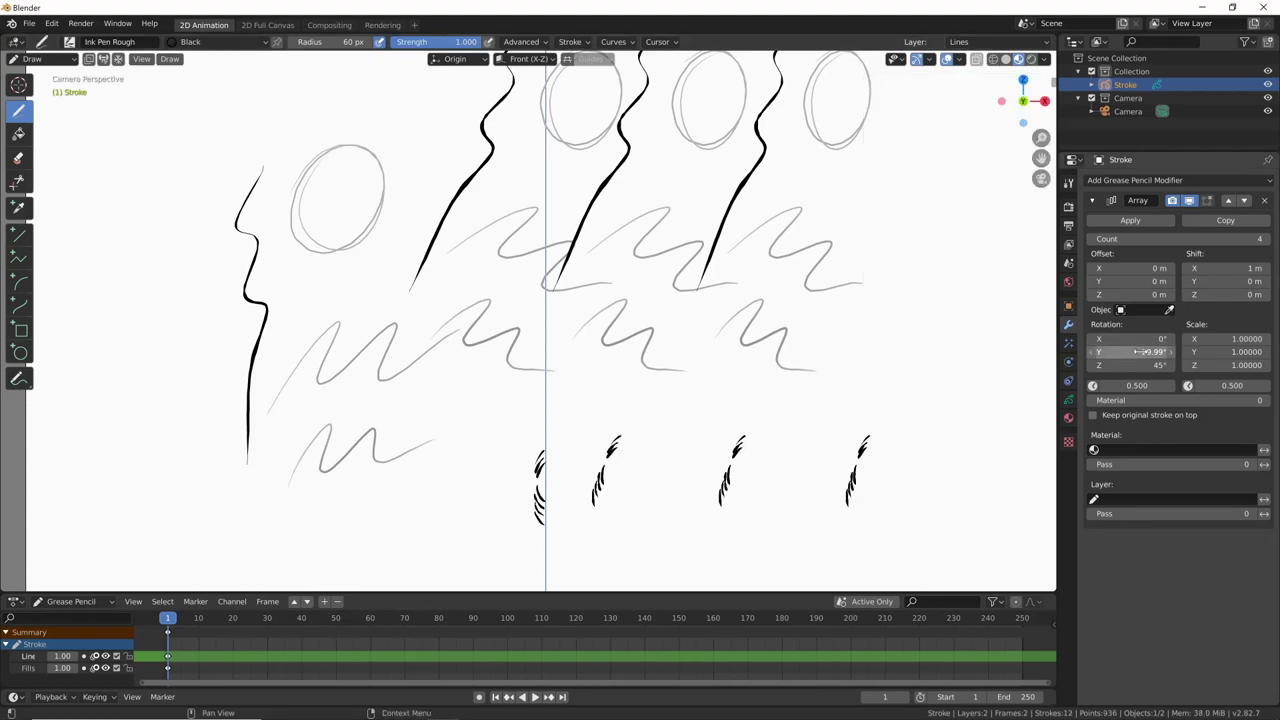
click(1092, 238)
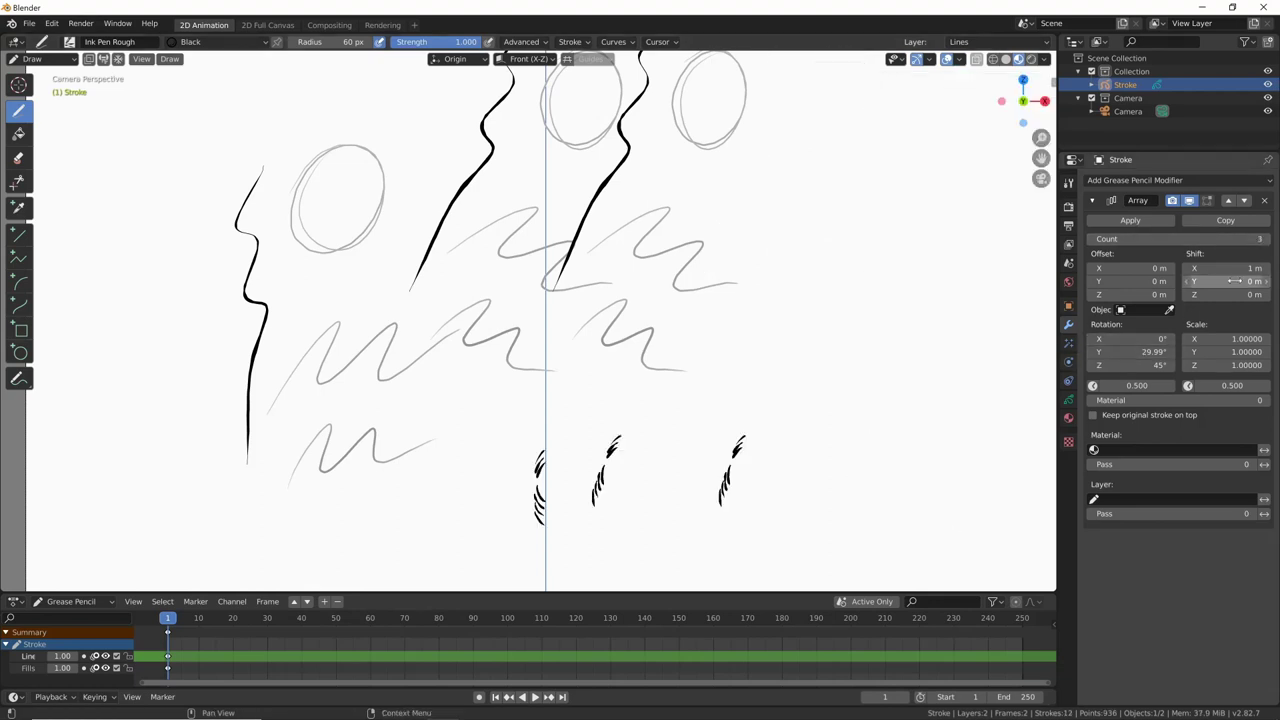
drag(1125, 352, 1102, 352)
double_click(1102, 352)
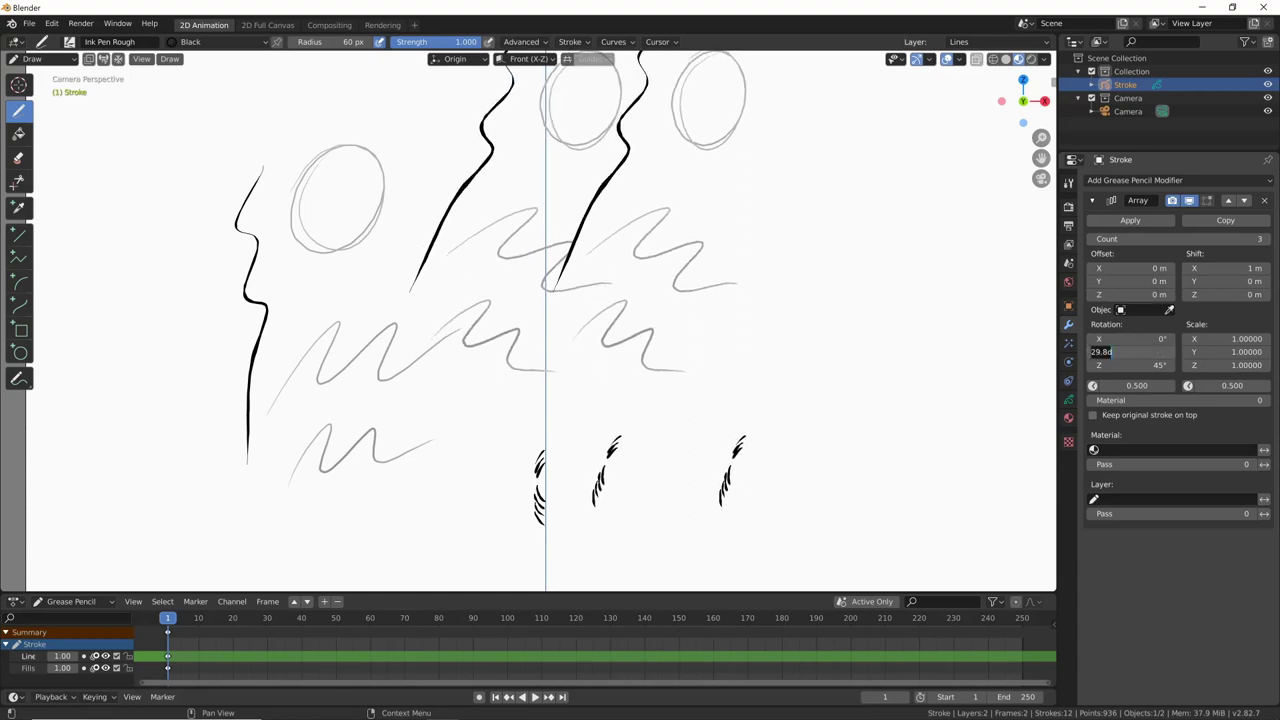
text(30)
key(Tab)
text(0)
key(Return)
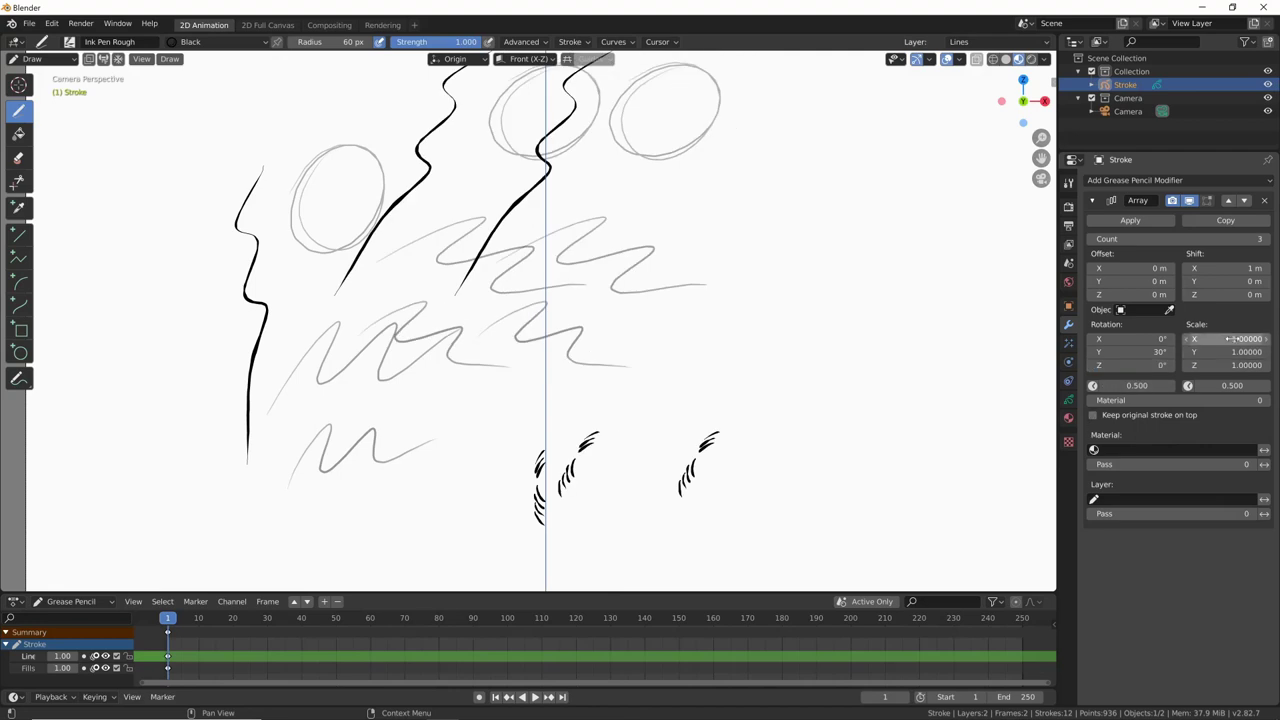
Scale the array copies to 0.5 on X and Z, keeping Y at 1.
mouse_move(1237, 339)
mouse_down()
mouse_move(1219, 341)
mouse_move(1222, 365)
mouse_up()
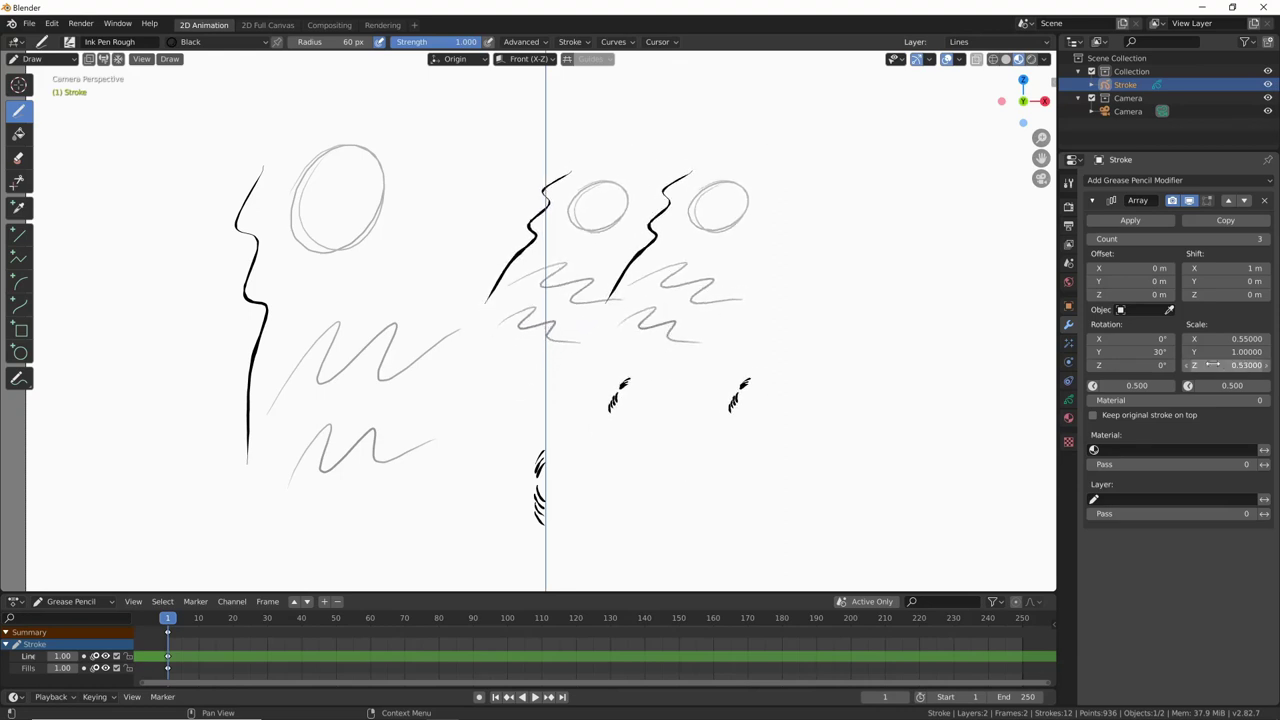
click(1237, 339)
text(0.55.5)
key(Tab)
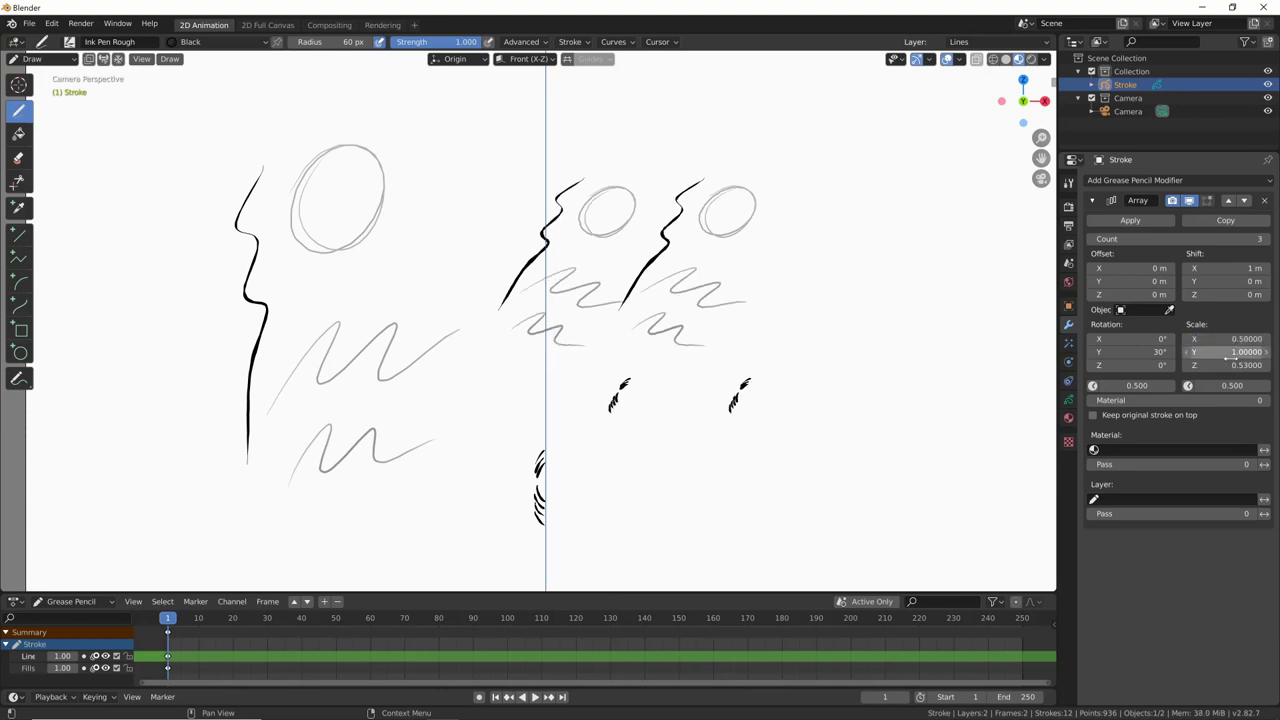
key(Tab)
text(0.5)
key(Return)
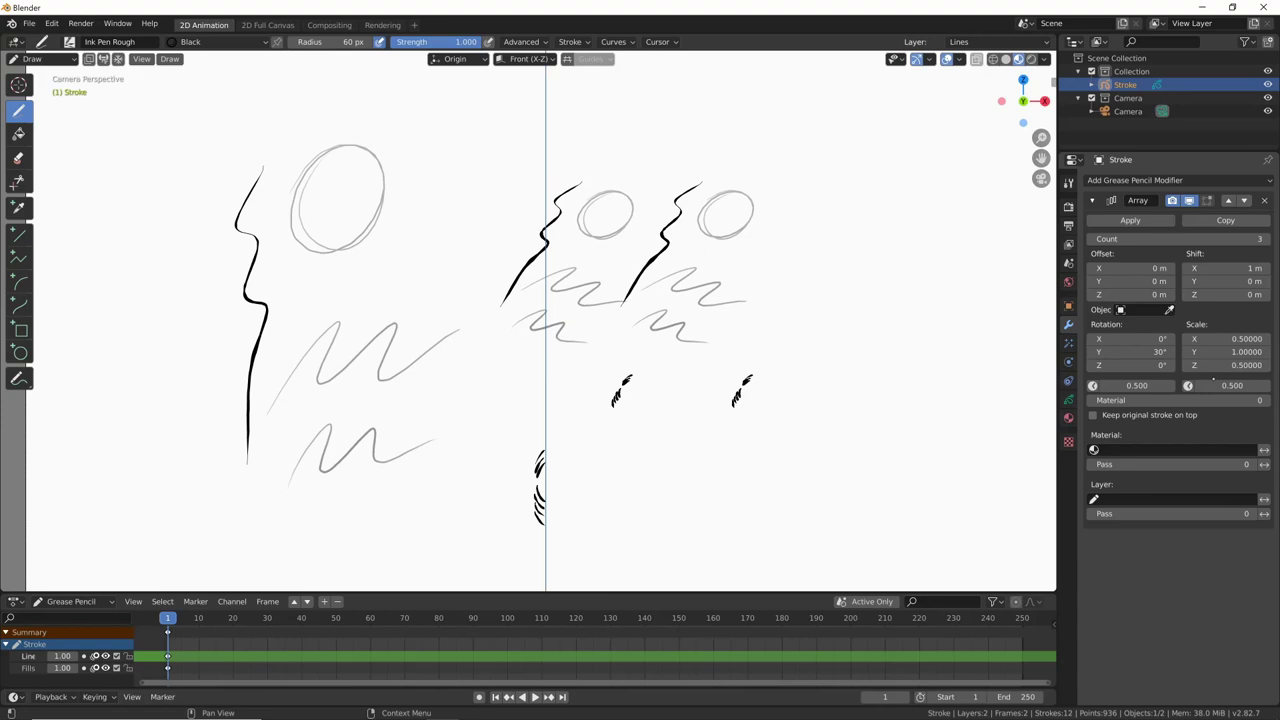
drag(1240, 352, 1222, 352)
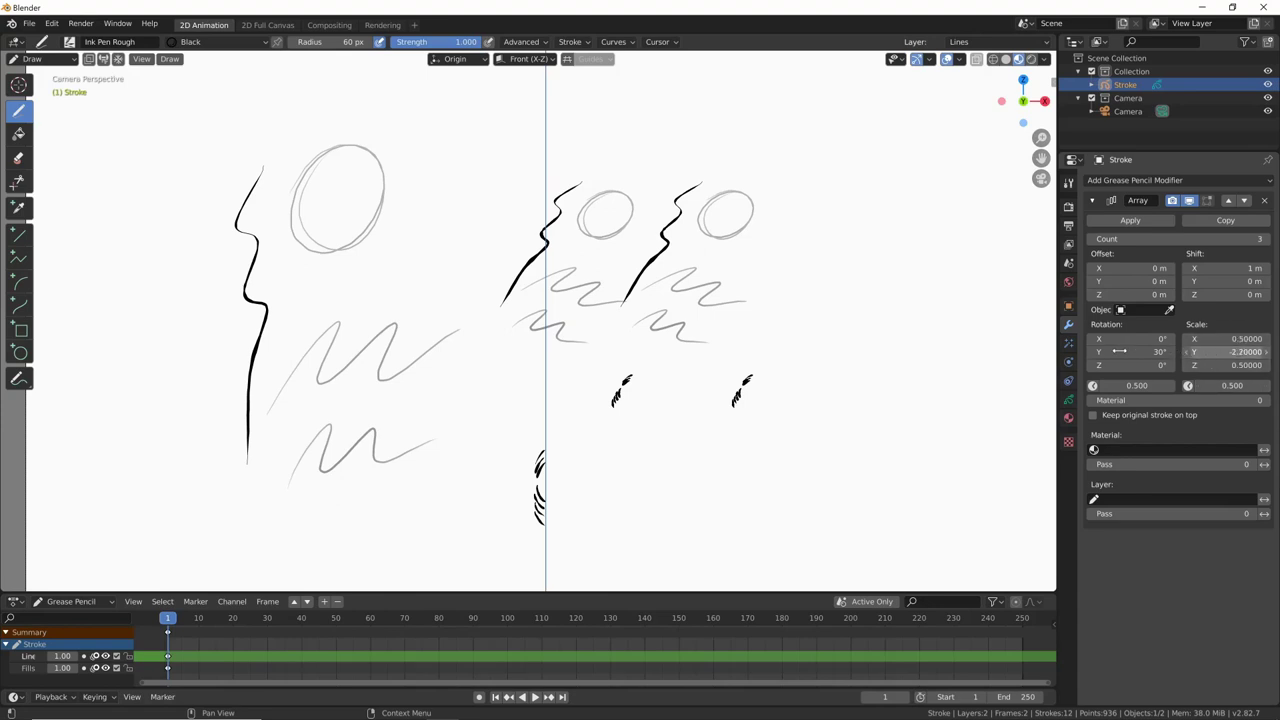
click(1200, 352)
text(0.0)
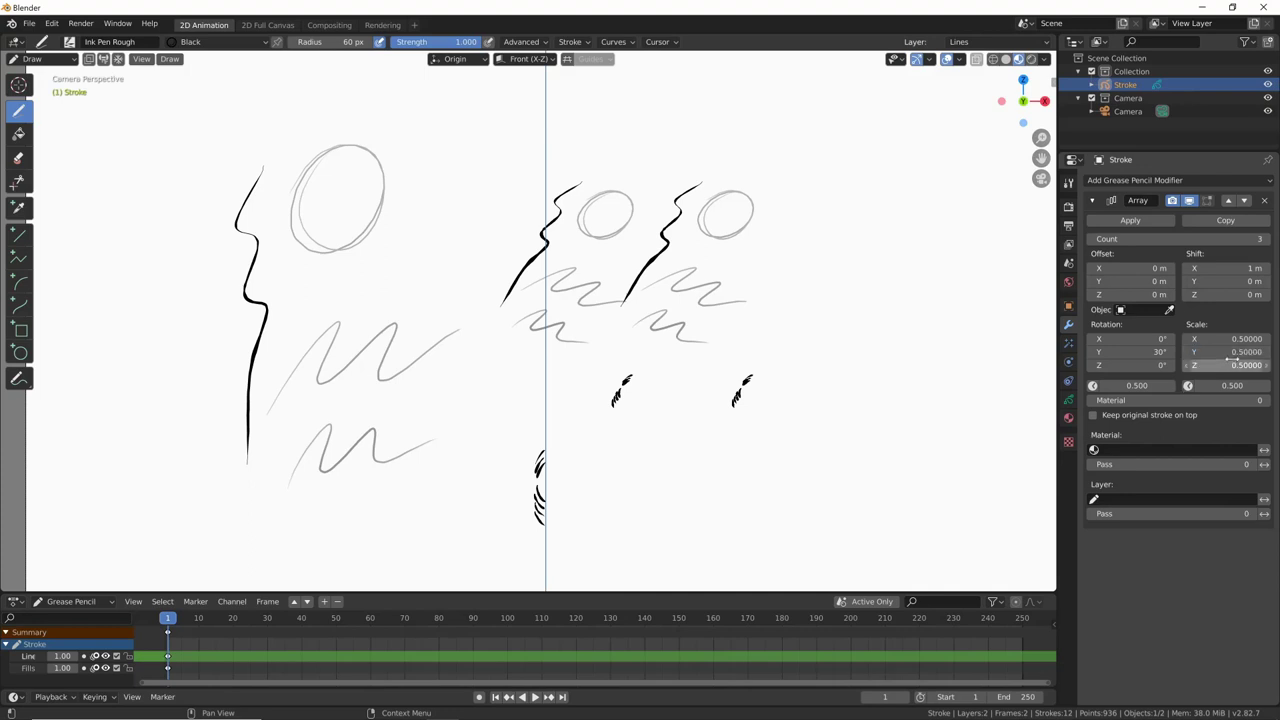
key(Return)
Reset the array scale to 1, rotation to 0° and X shift to 0 m.
click(1230, 339)
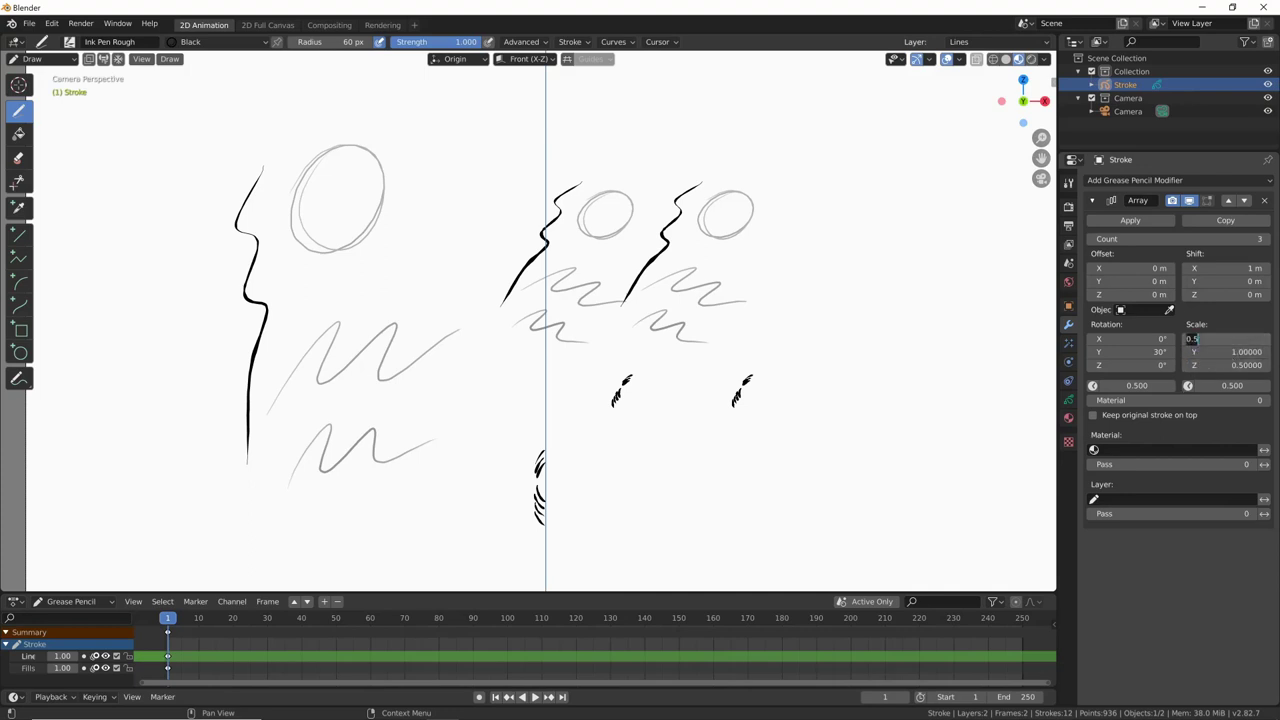
text(1)
key(Return)
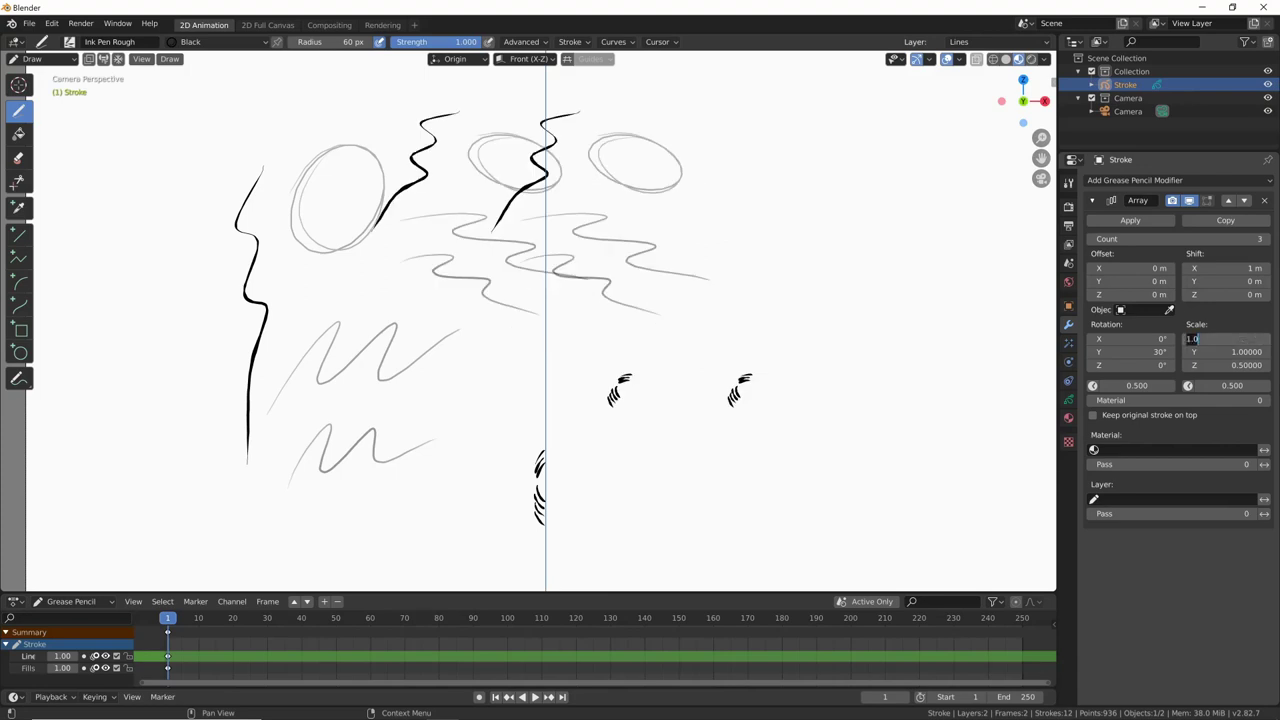
drag(1235, 339, 1260, 339)
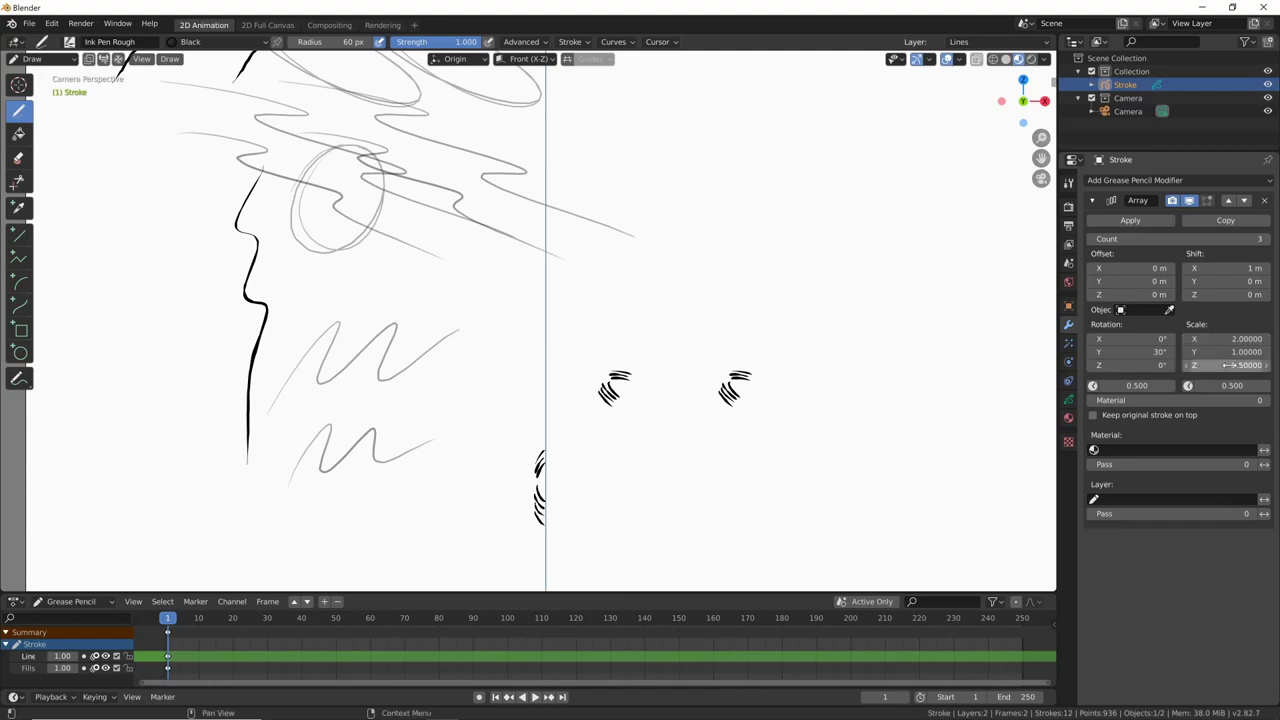
key(BackSpace)
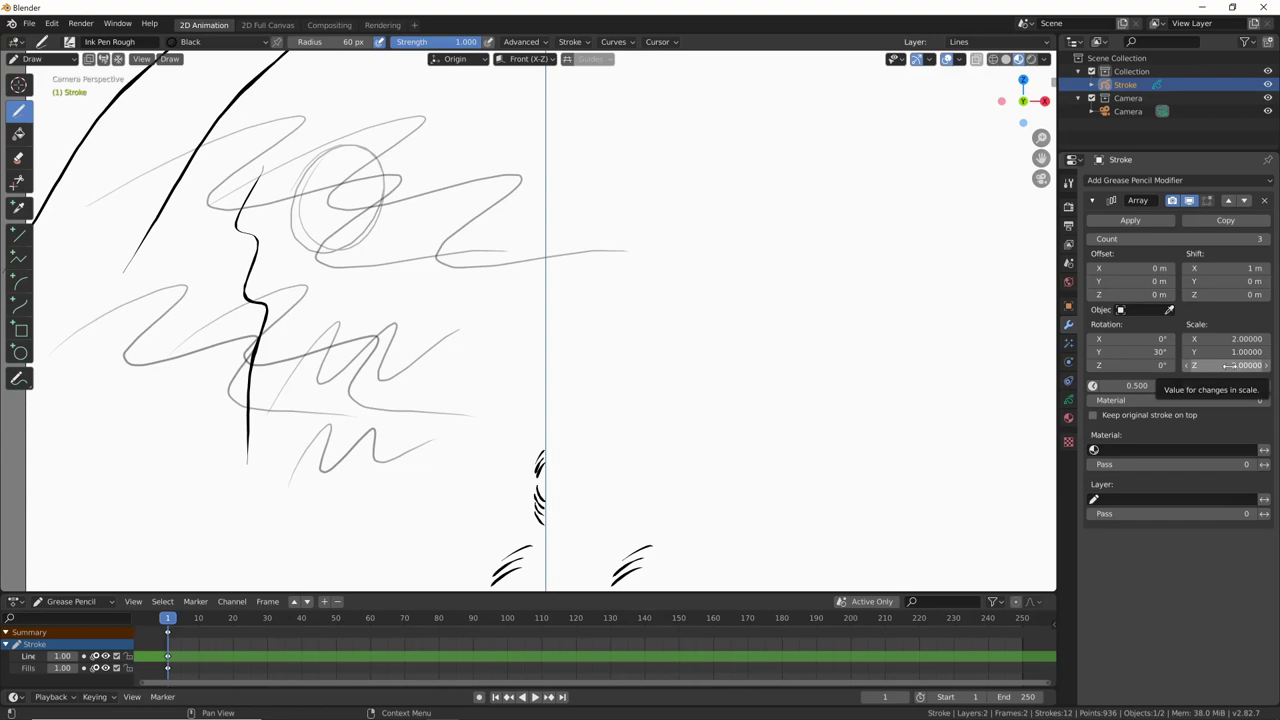
key(BackSpace)
key(BackSpace)
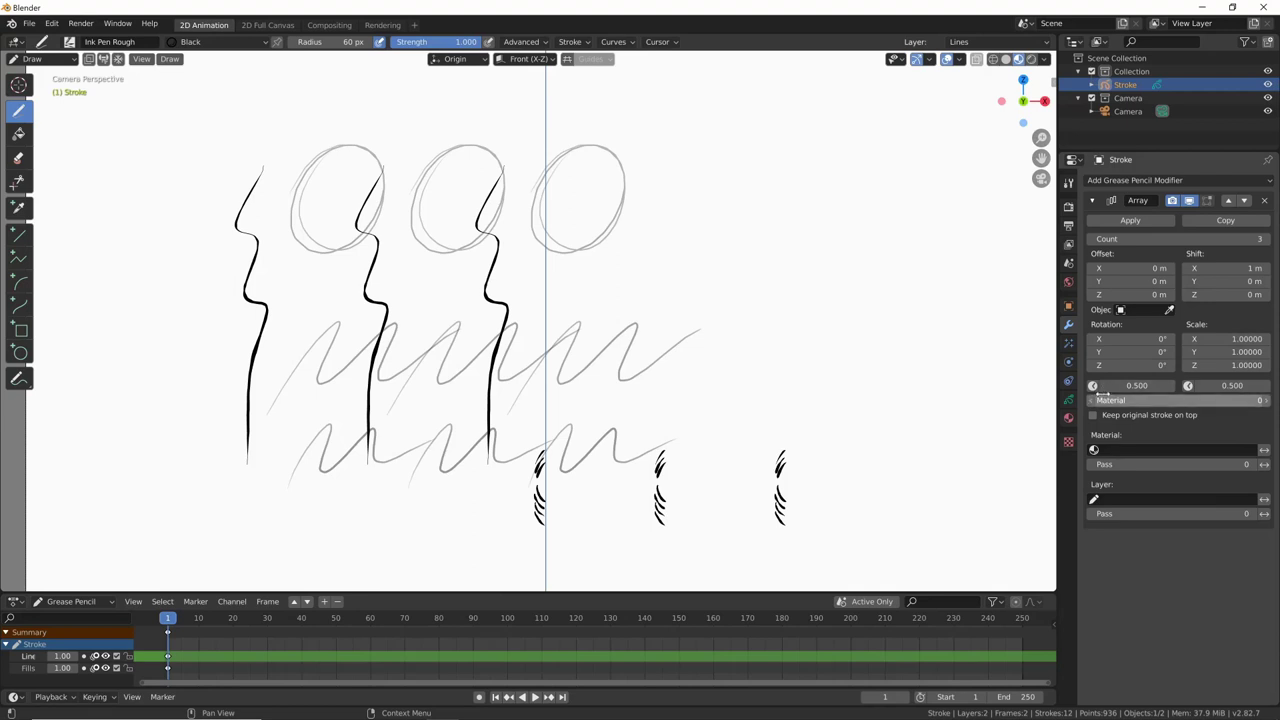
click(1225, 268)
text(0)
key(Return)
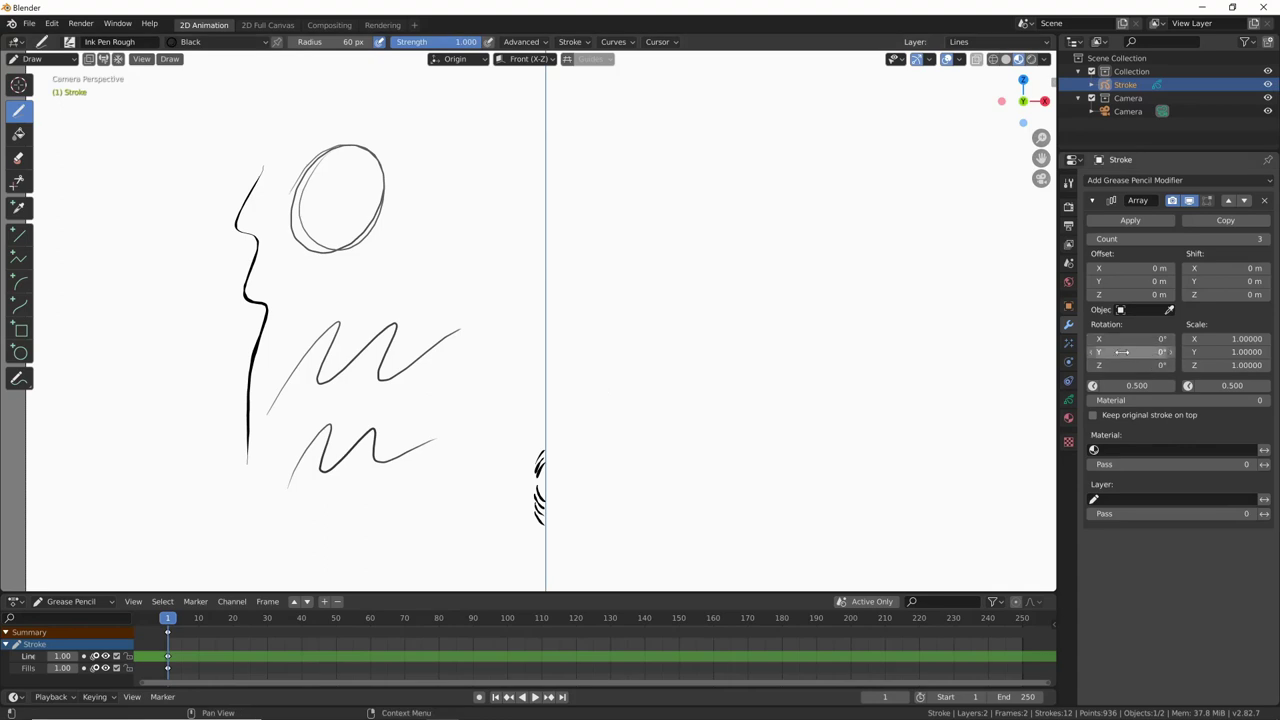
Rotate the copies 30° on Y and start raising the random offset.
click(1115, 352)
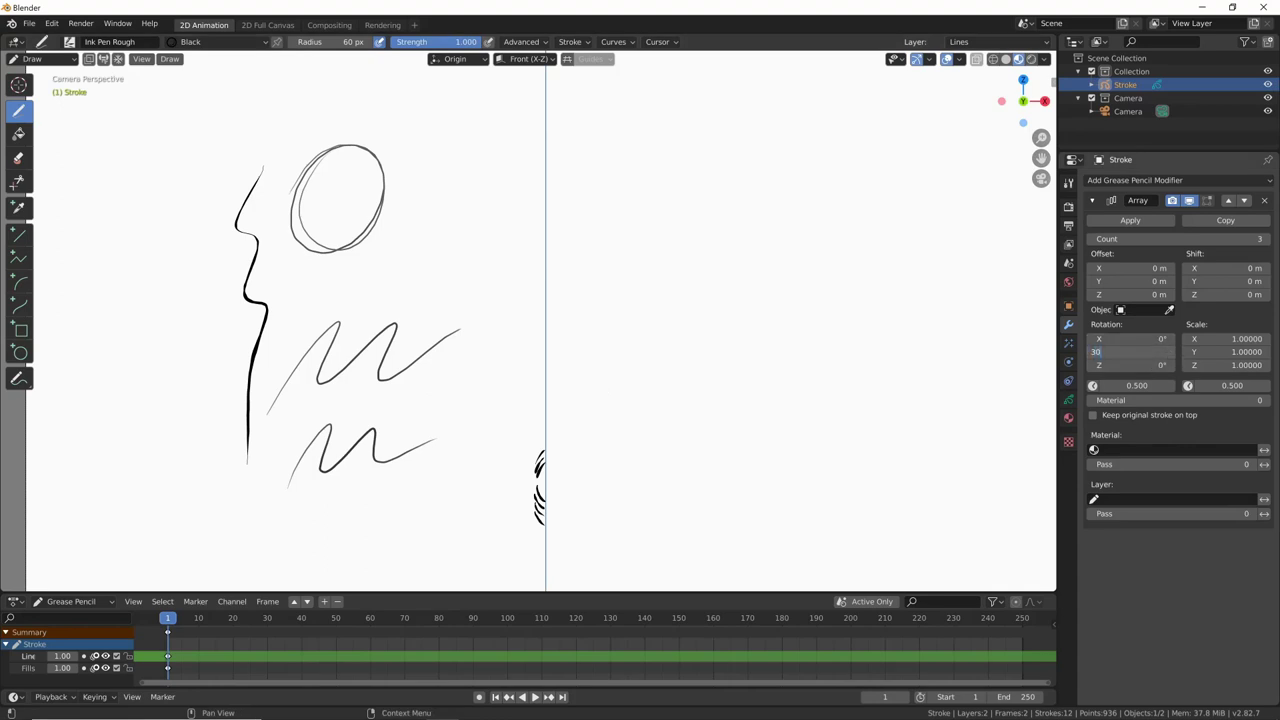
key(Return)
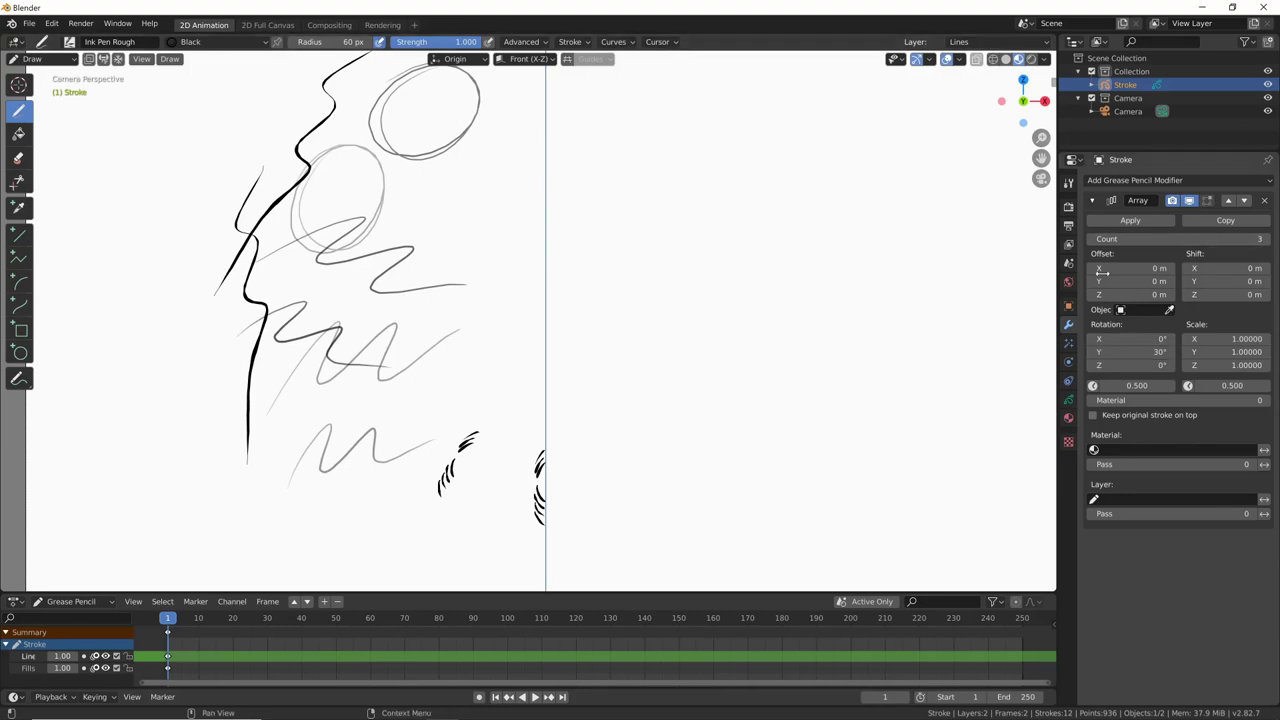
mouse_move(1138, 281)
mouse_down()
mouse_move(1160, 281)
mouse_move(1138, 281)
mouse_up()
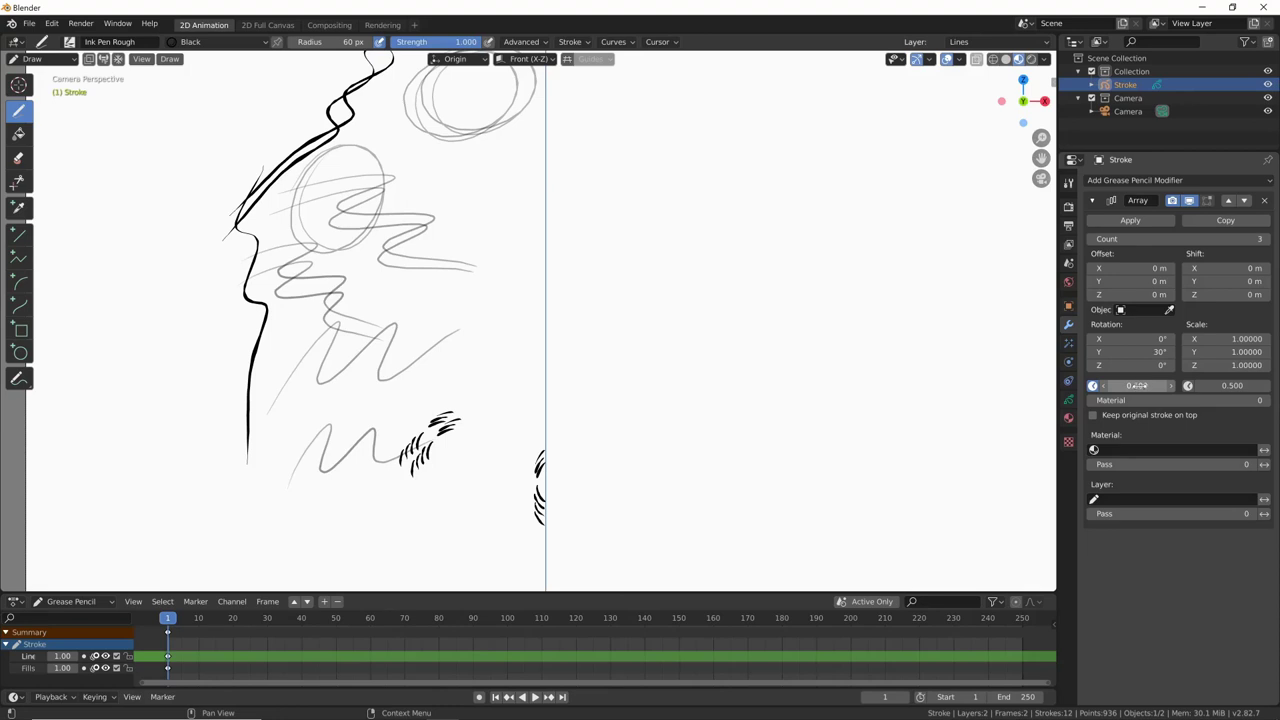
key(Return)
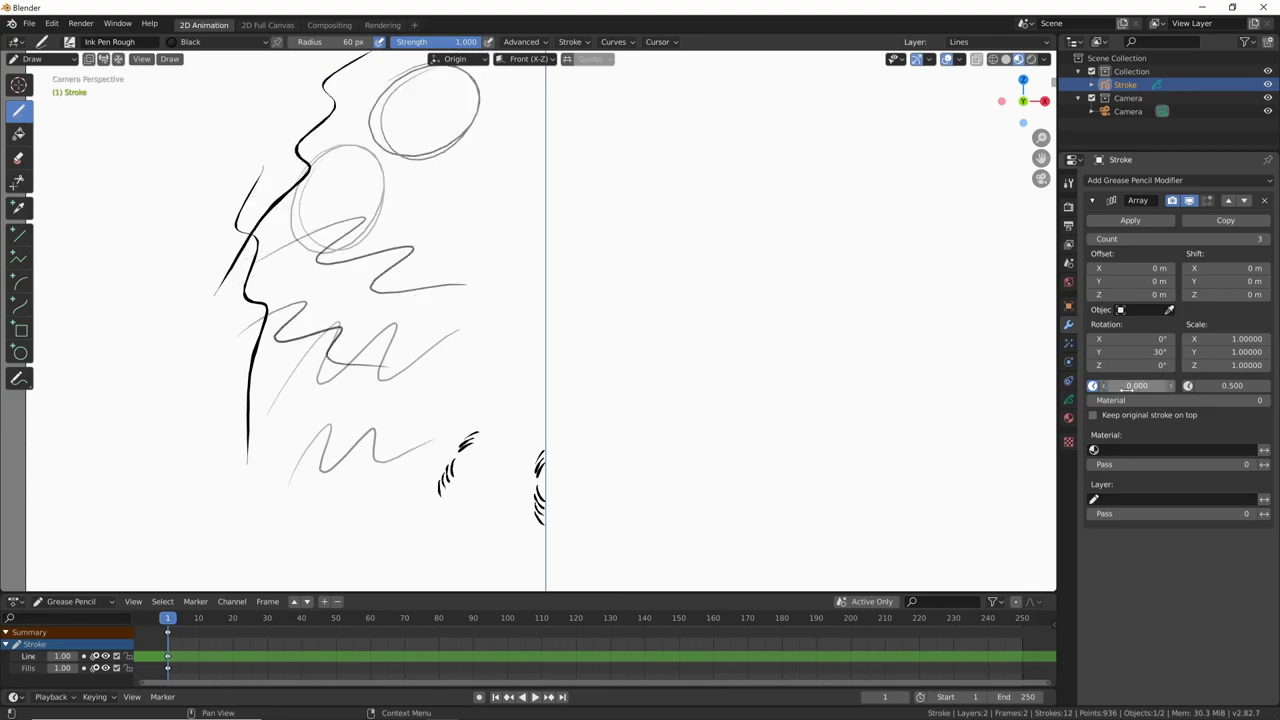
drag(1125, 385, 1150, 386)
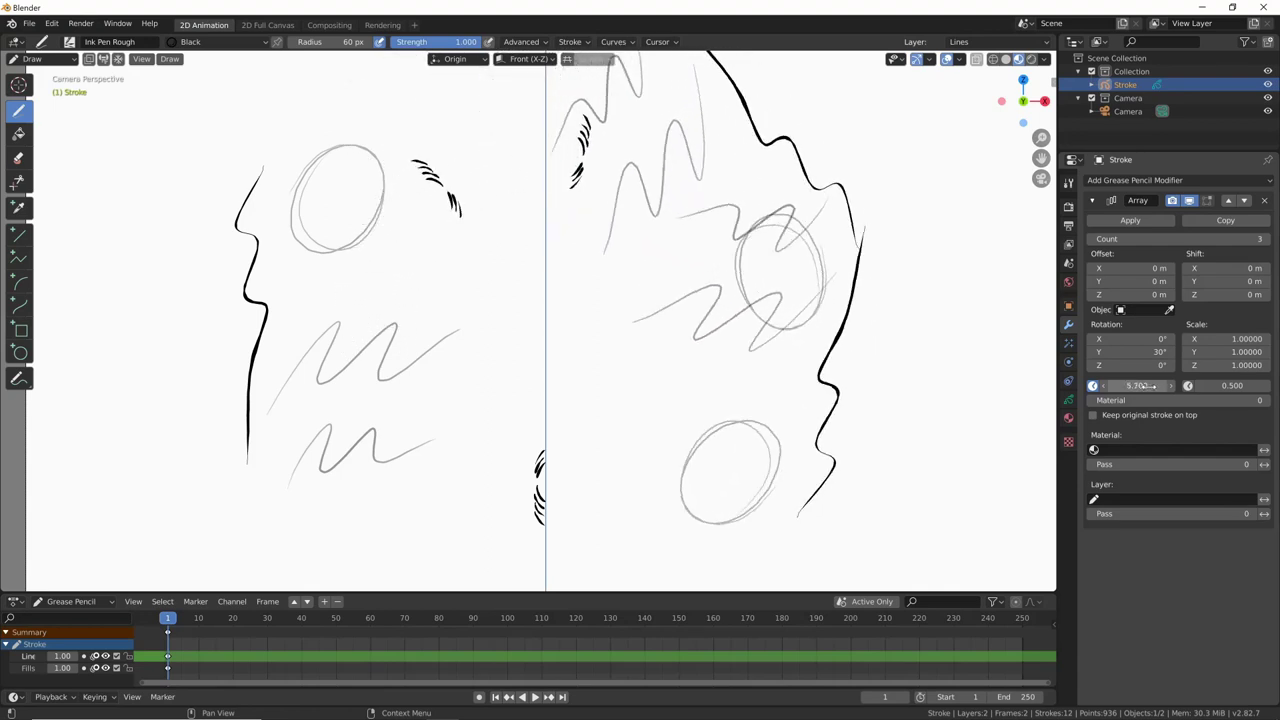
drag(1145, 386, 1152, 352)
Re-enter 30° Y rotation and sweep the random offset, settling near 4.3.
click(1156, 352)
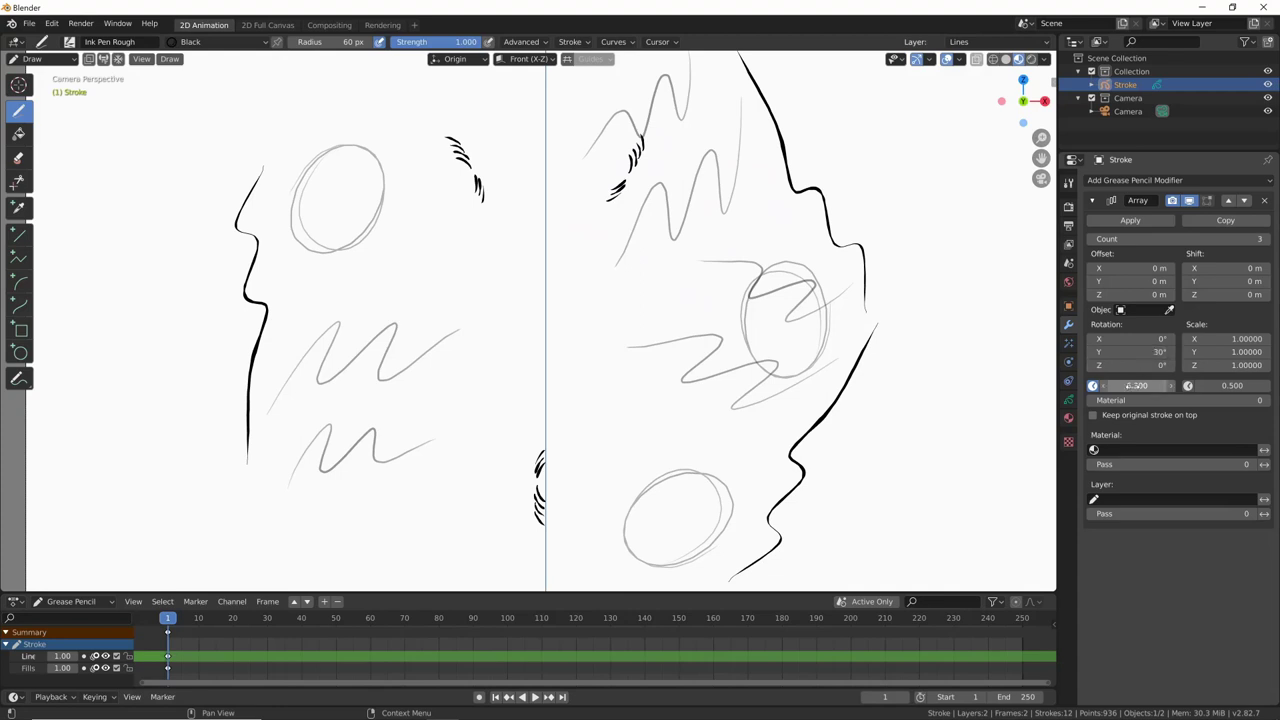
text(30)
key(Return)
drag(1135, 385, 1150, 386)
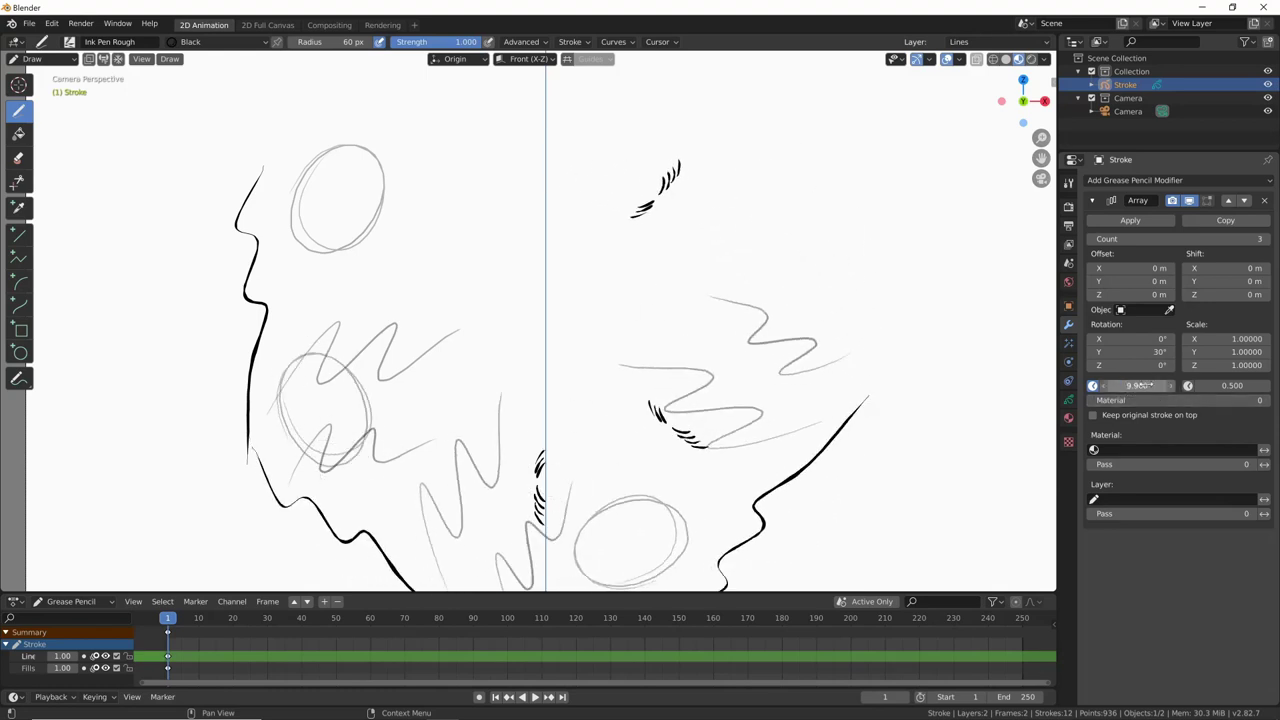
mouse_move(1155, 352)
mouse_down()
mouse_move(1180, 352)
mouse_move(1070, 400)
mouse_up()
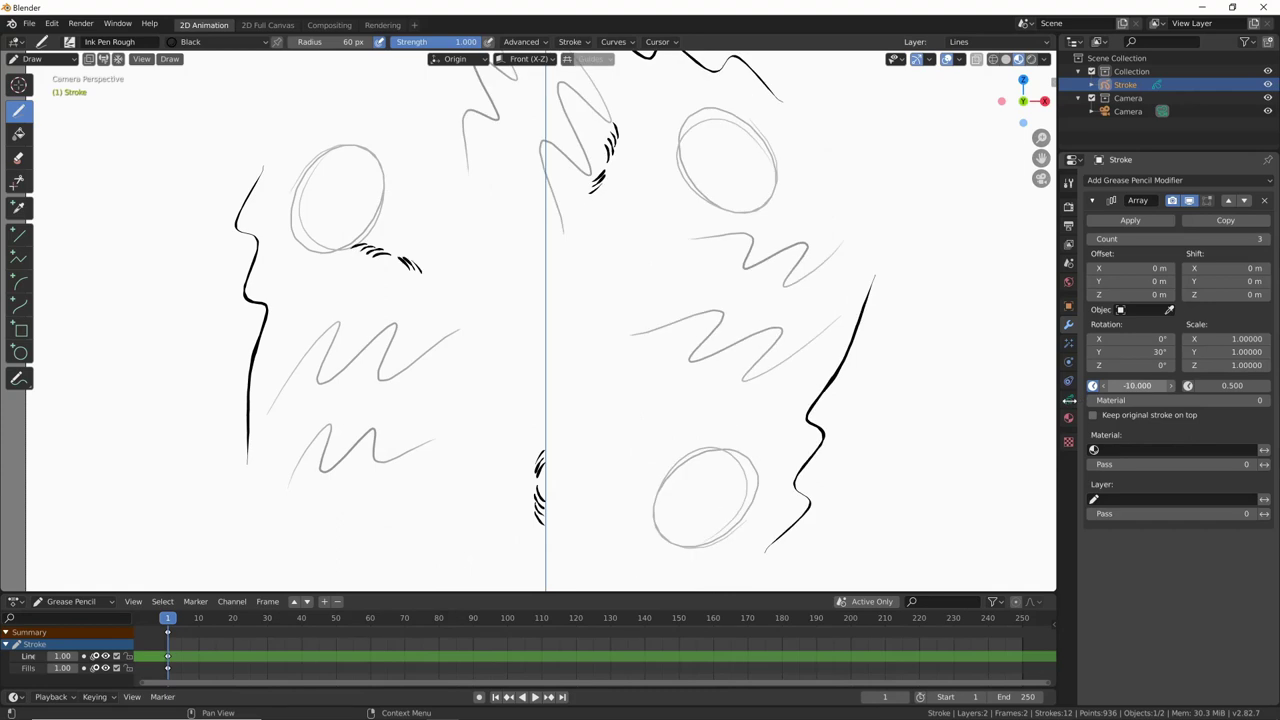
mouse_move(1137, 385)
mouse_down()
mouse_move(1162, 352)
mouse_move(1165, 385)
mouse_up()
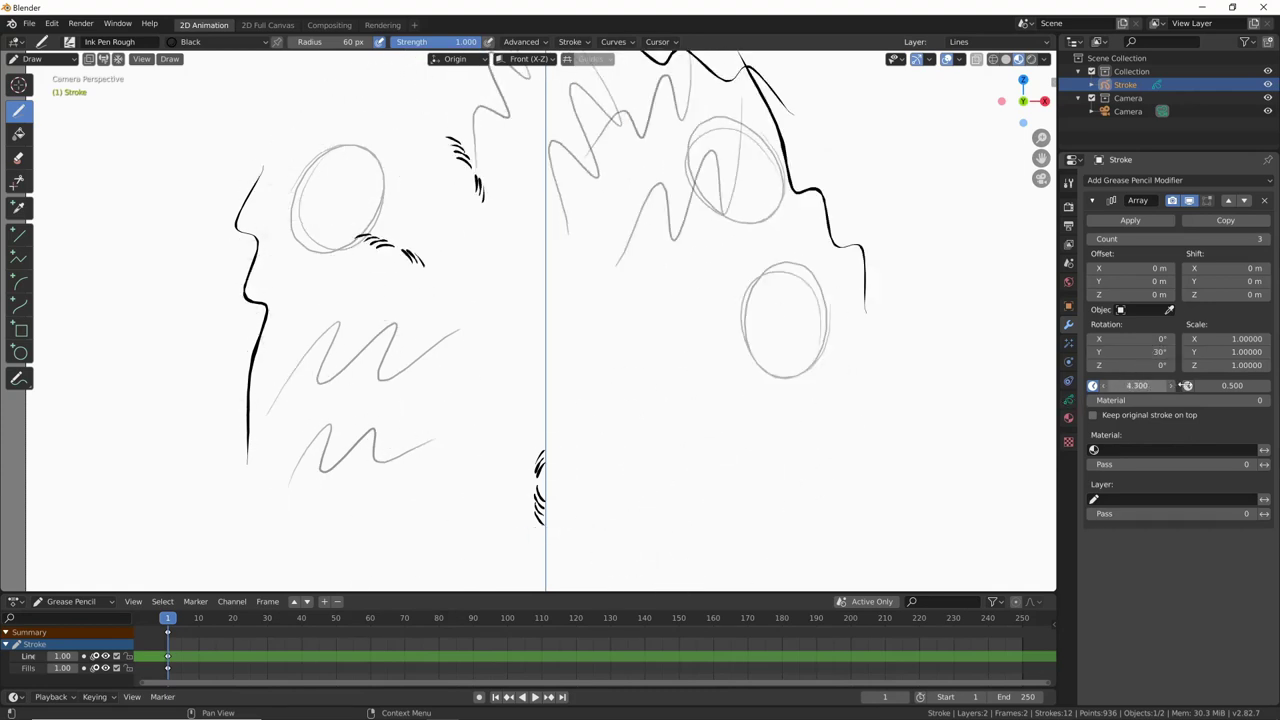
Raise the array count to 9 and push the random offset to 10.
click(1264, 240)
click(1264, 240)
click(1264, 240)
click(1264, 240)
click(1264, 240)
click(1264, 240)
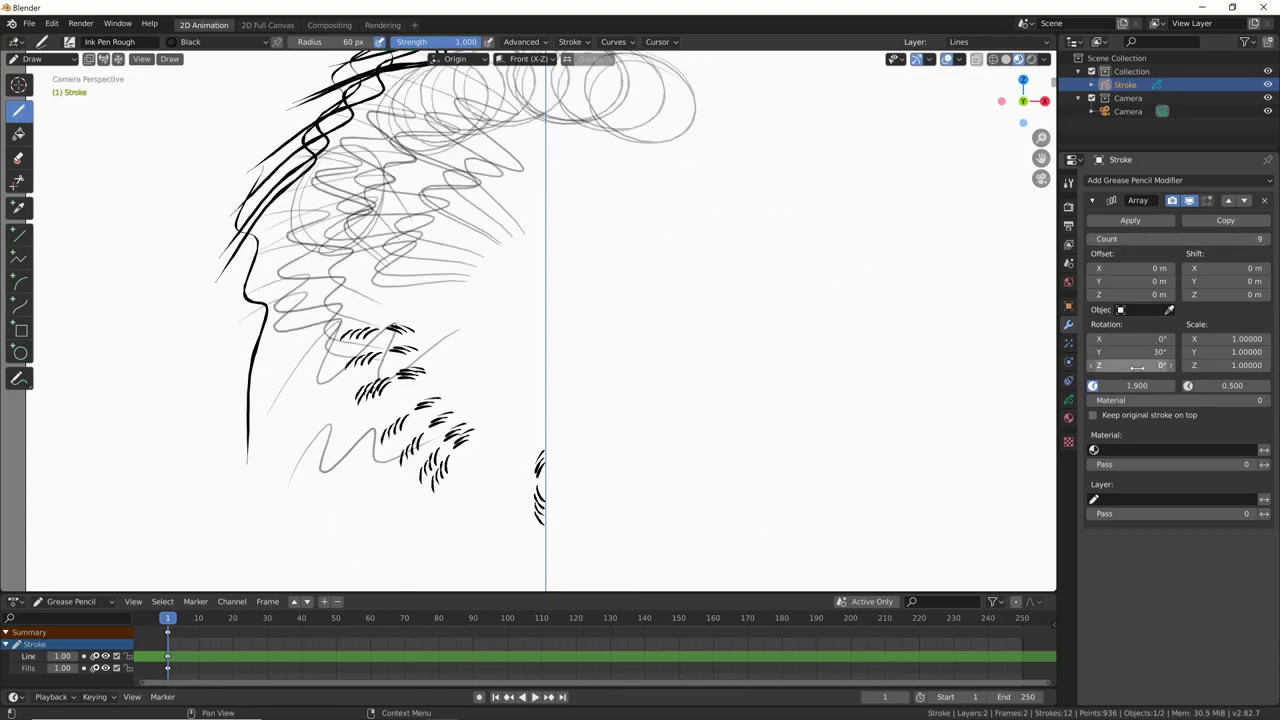
drag(1137, 385, 1171, 385)
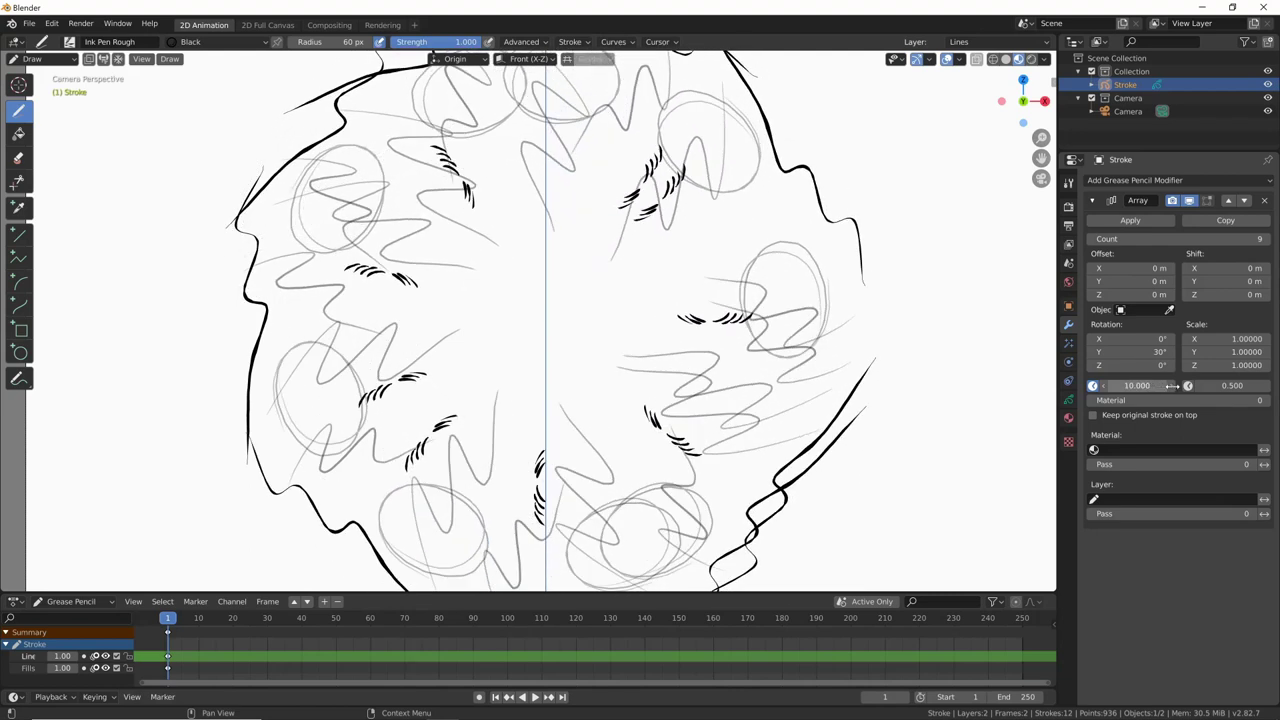
drag(1173, 385, 1173, 385)
Zero the random offset, bring it back to 10, and rotate the copies 45° on Z.
drag(1145, 385, 1125, 385)
click(1117, 385)
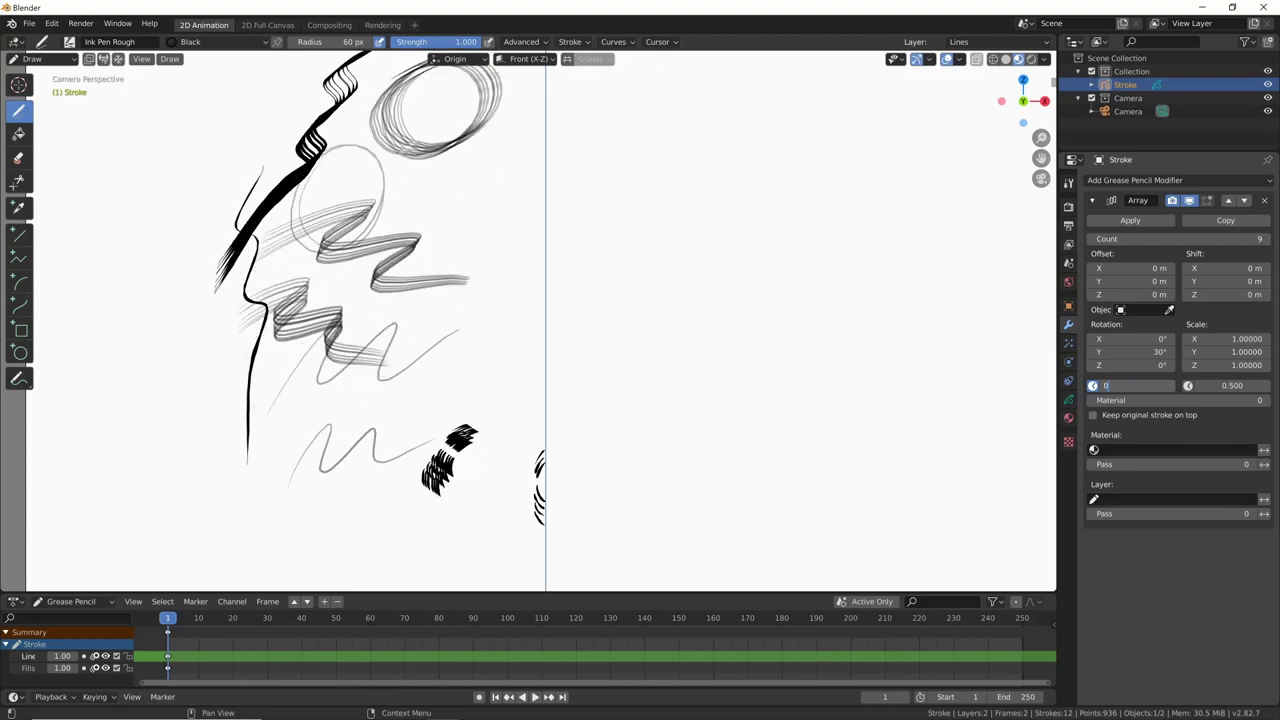
key(Return)
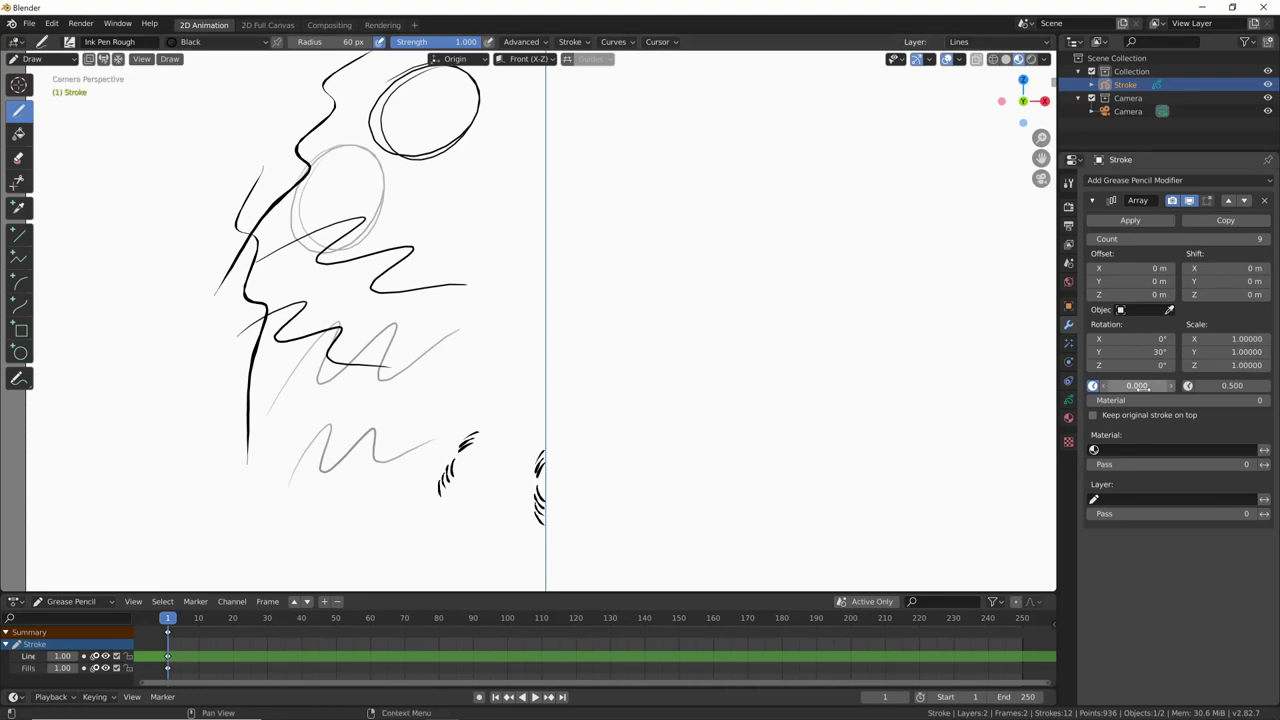
mouse_move(1137, 385)
mouse_down()
mouse_move(1160, 385)
mouse_move(1141, 365)
mouse_up()
click(1140, 365)
text(45)
key(Return)
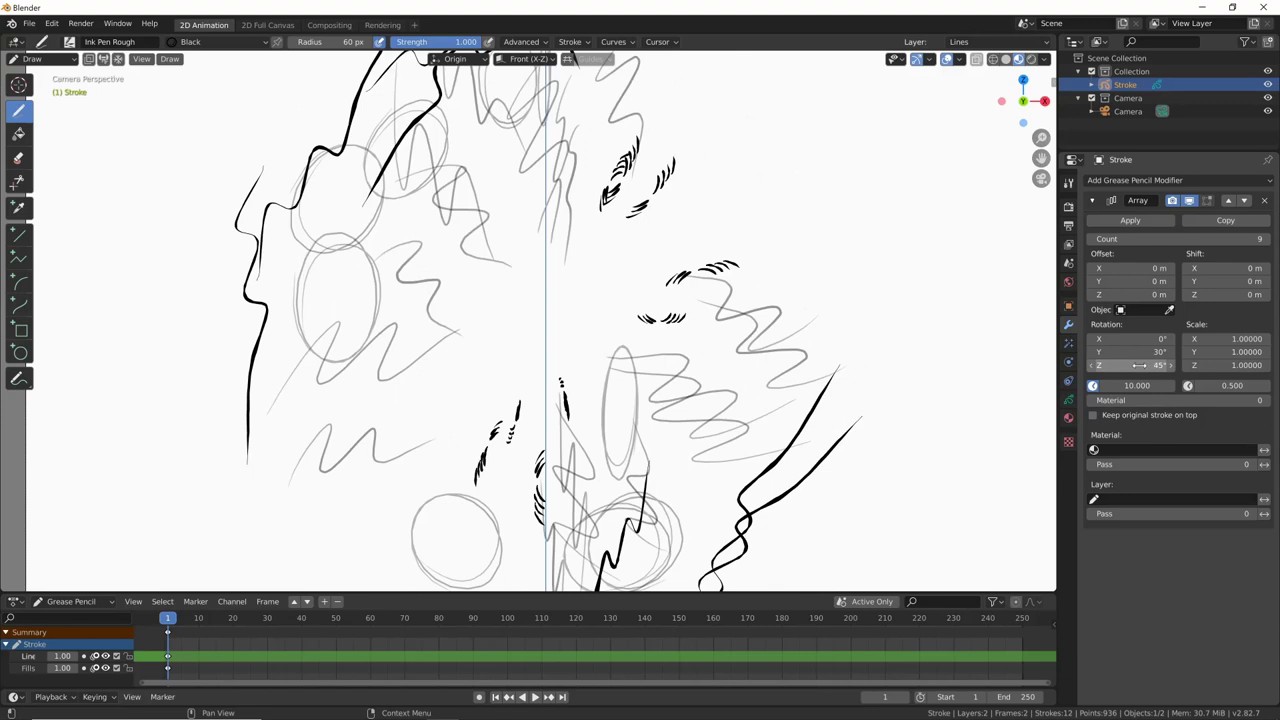
middle_drag(951, 323, 843, 391)
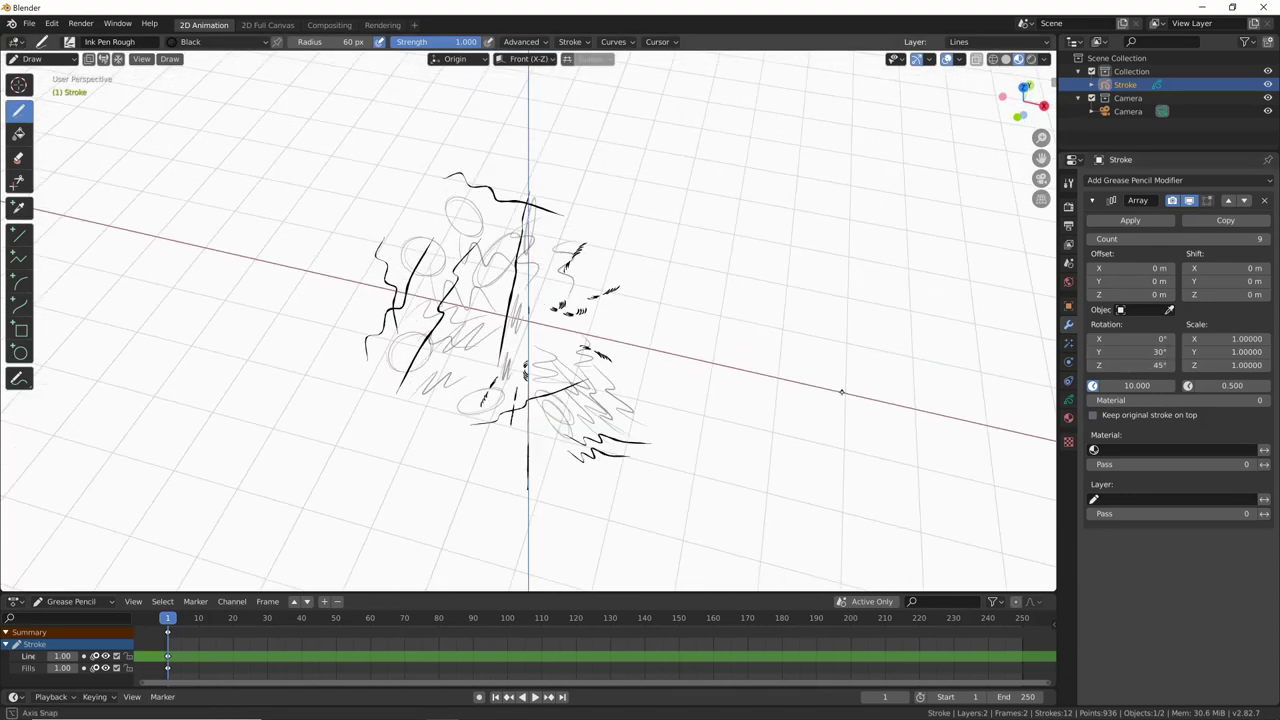
Reset the copies' X, Y, Z rotation and random offset to 0.
drag(1137, 385, 1182, 385)
click(1130, 365)
text(0)
key(Return)
click(1130, 352)
text(0)
key(Return)
key(BackSpace)
key(BackSpace)
Return to camera view and narrow the copies' X scale to 0.58.
mouse_move(1010, 416)
middle_down()
mouse_move(886, 394)
mouse_move(829, 429)
middle_up()
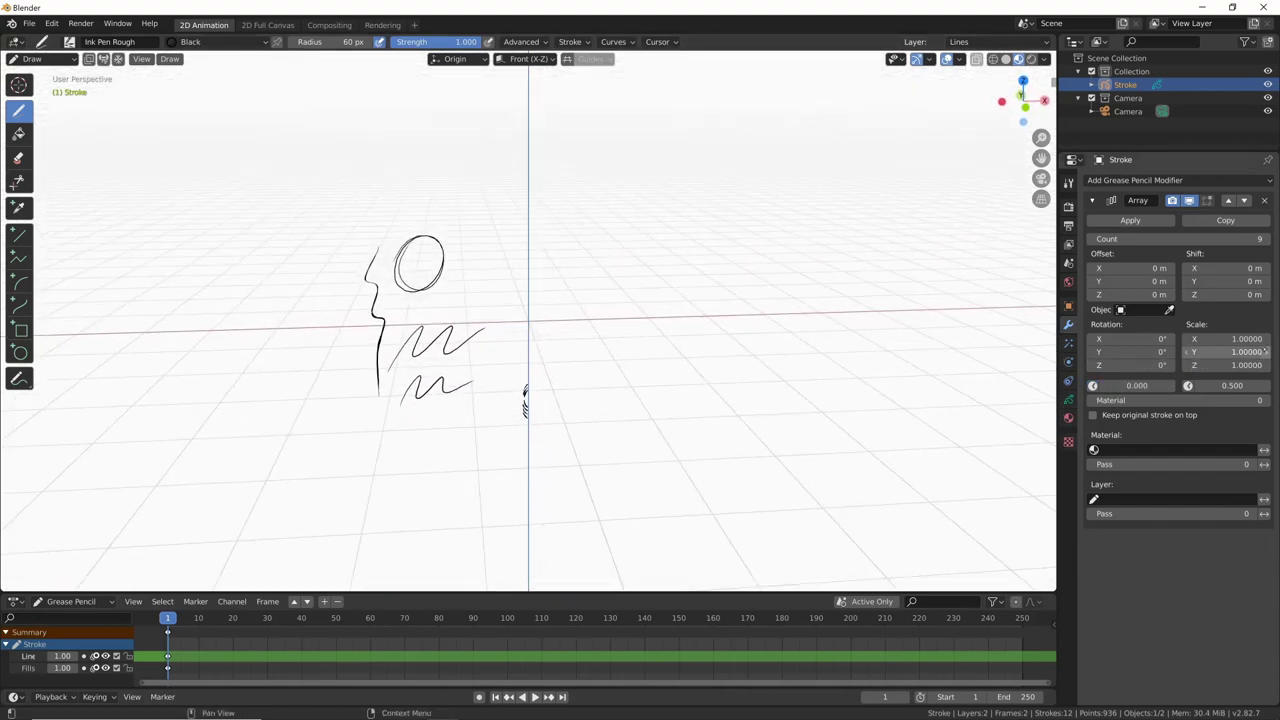
key(KP_0)
drag(1236, 339, 1220, 339)
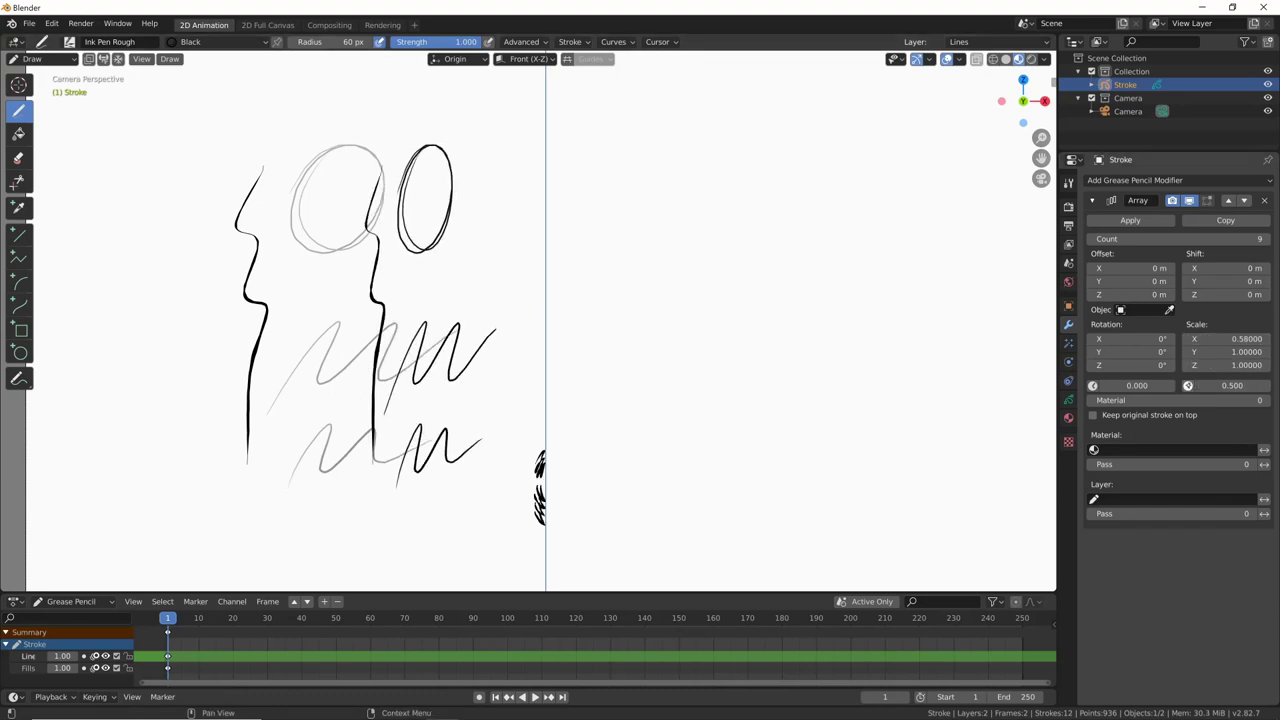
Enable random scale on the Array copies and set it to 1.7.
click(1188, 385)
drag(1240, 385, 1230, 385)
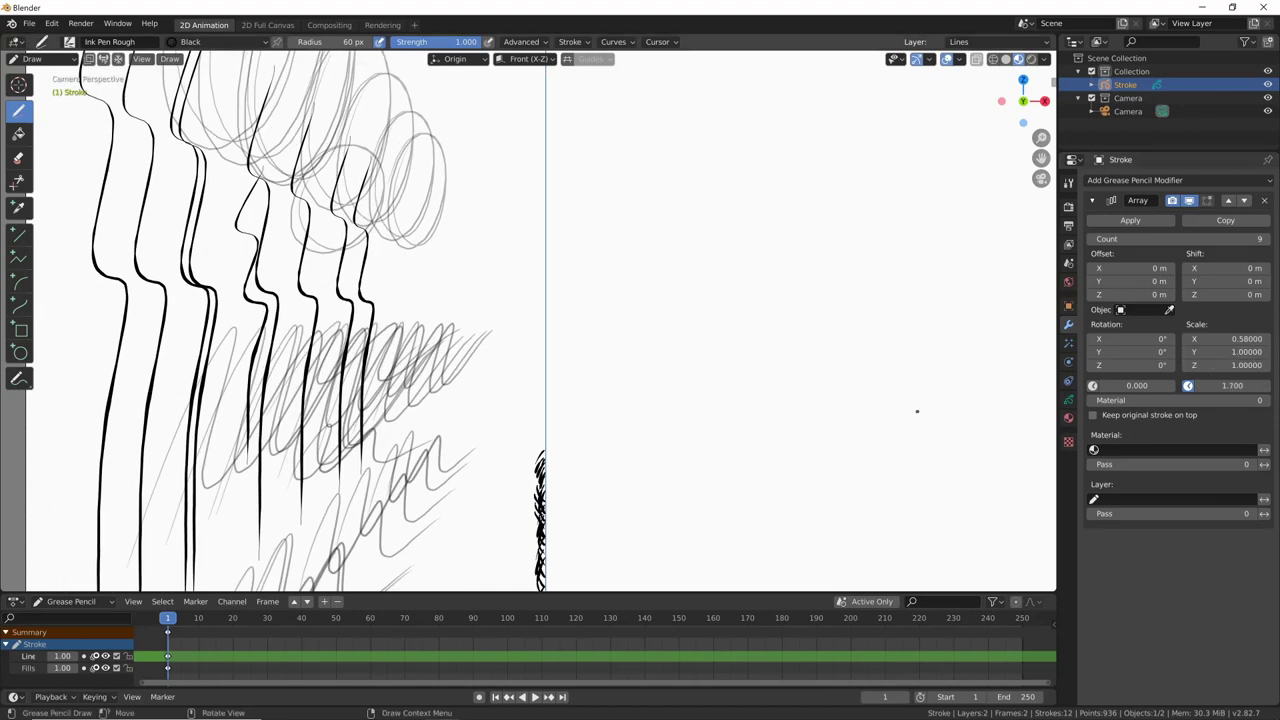
mouse_move(916, 401)
middle_down()
mouse_move(766, 480)
mouse_move(791, 443)
mouse_move(905, 398)
middle_up()
Flatten the Array copies by setting Scale Y and Z to 0.
double_click(1240, 352)
text(0)
key(Tab)
text(0)
key(Return)
mouse_move(905, 430)
middle_down()
mouse_move(943, 446)
mouse_move(890, 390)
mouse_move(822, 223)
mouse_move(551, 314)
middle_up()
Try the copies' Z scale at 0 again, then at 0.5.
mouse_move(1232, 365)
mouse_down()
mouse_move(1245, 365)
mouse_move(1224, 368)
mouse_up()
click(1224, 367)
key(Return)
double_click(1228, 365)
key(Return)
Restore Scale Y and Z to 1, return to camera view, and delete the Array modifier.
double_click(1228, 352)
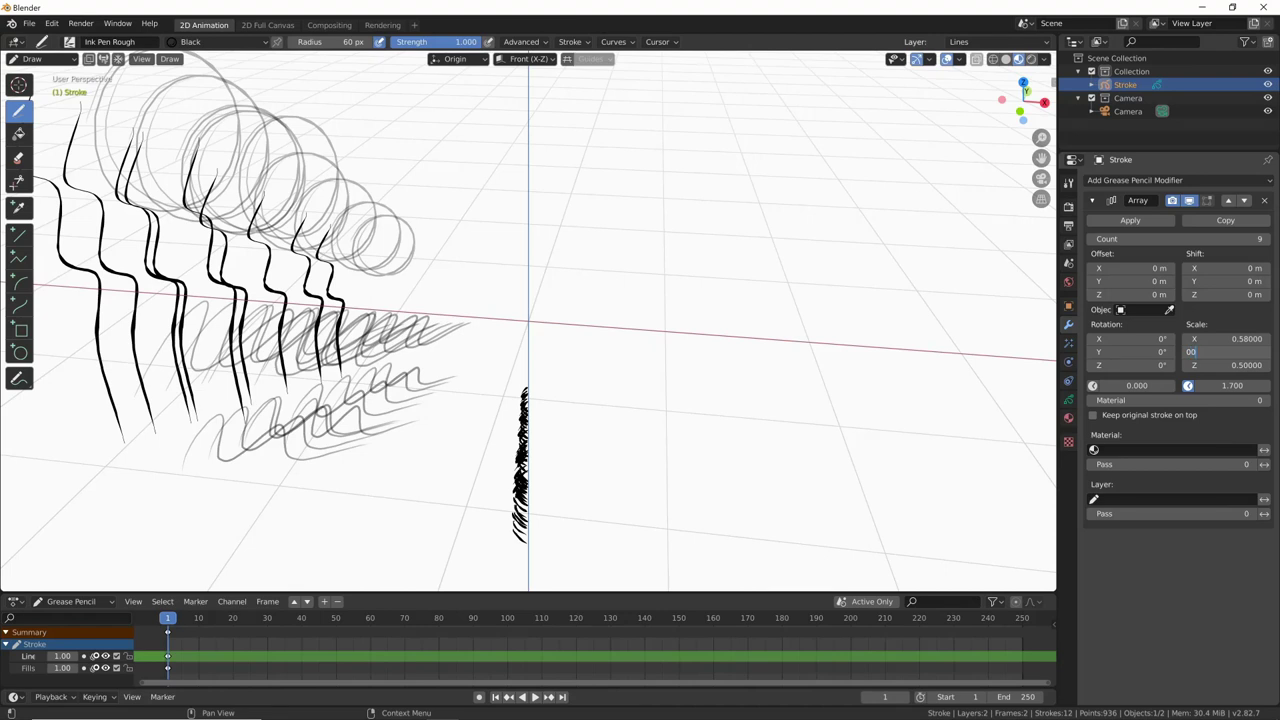
text(1)
key(Tab)
text(1)
key(Return)
key(KP_0)
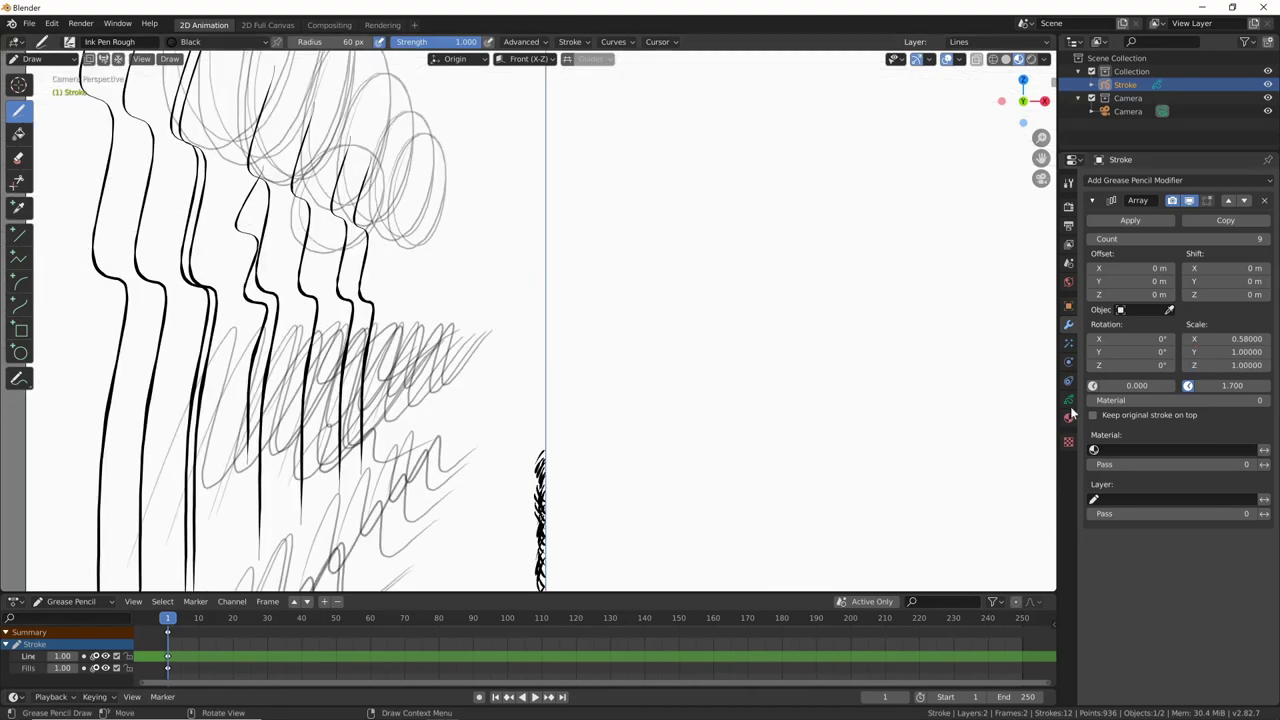
click(1264, 200)
click(1175, 181)
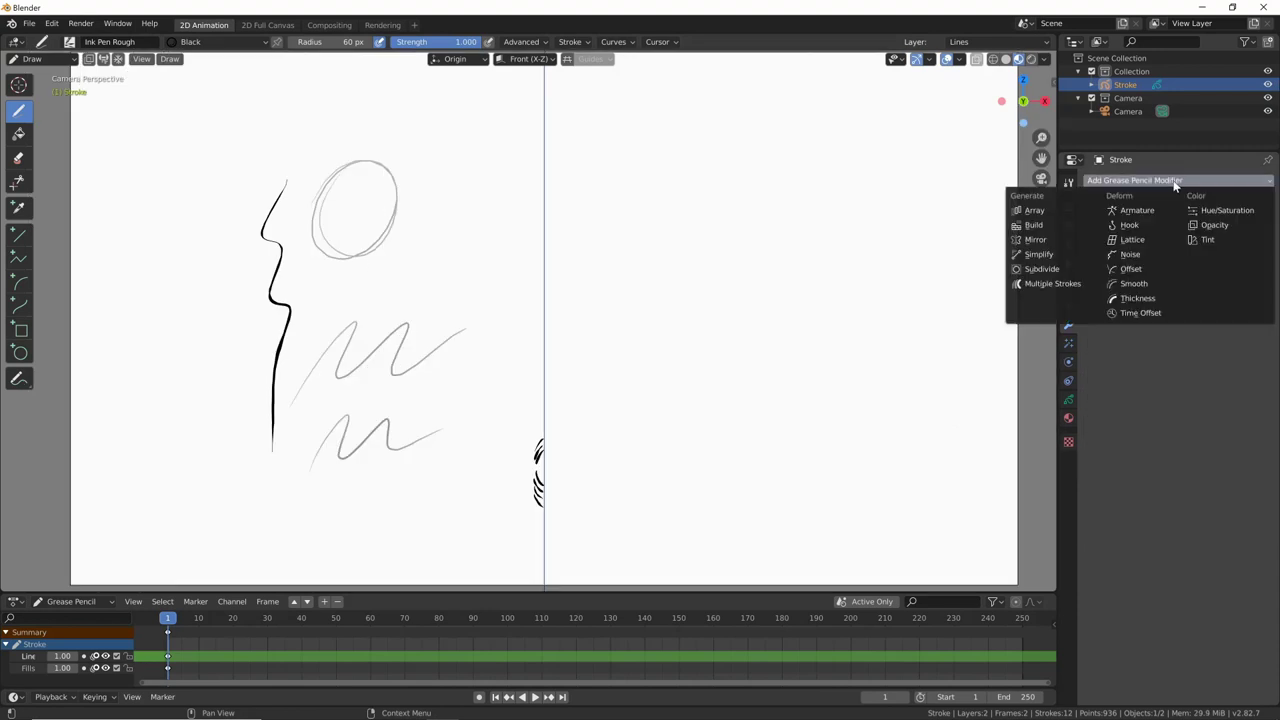
Add a Simplify modifier and raise its Fixed iterations so strokes turn angular.
click(1048, 256)
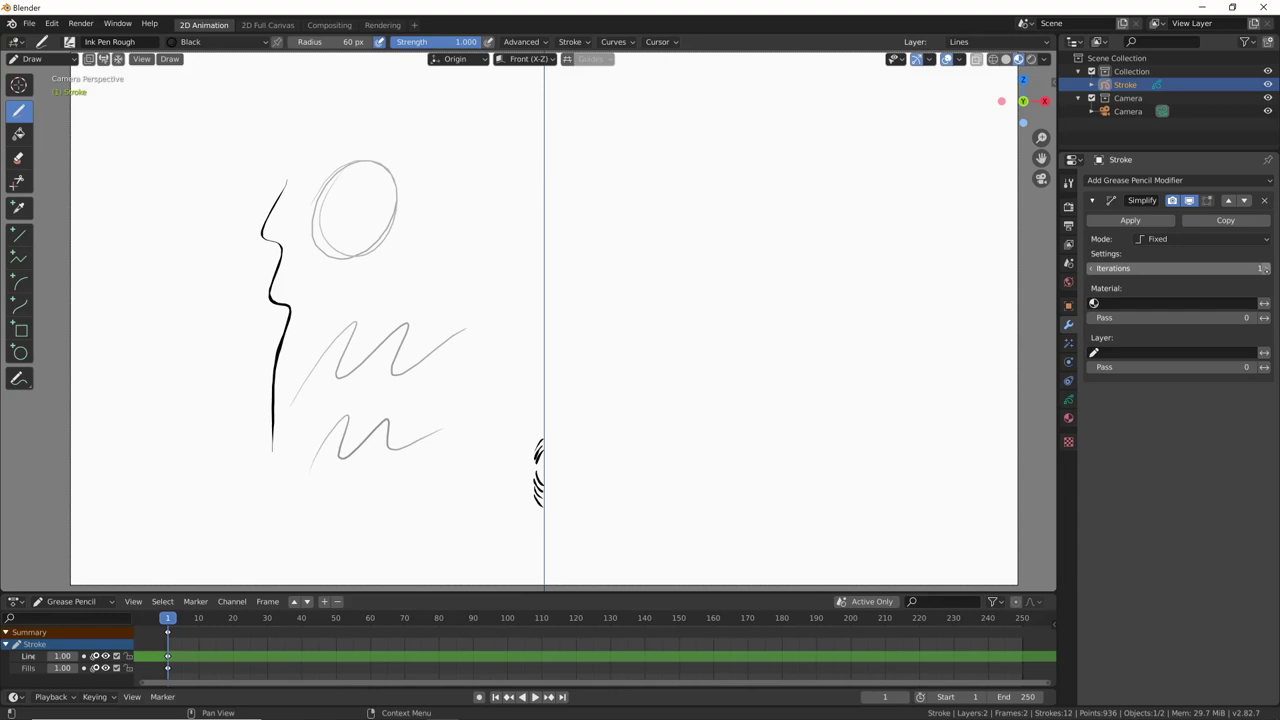
drag(1263, 268, 1264, 268)
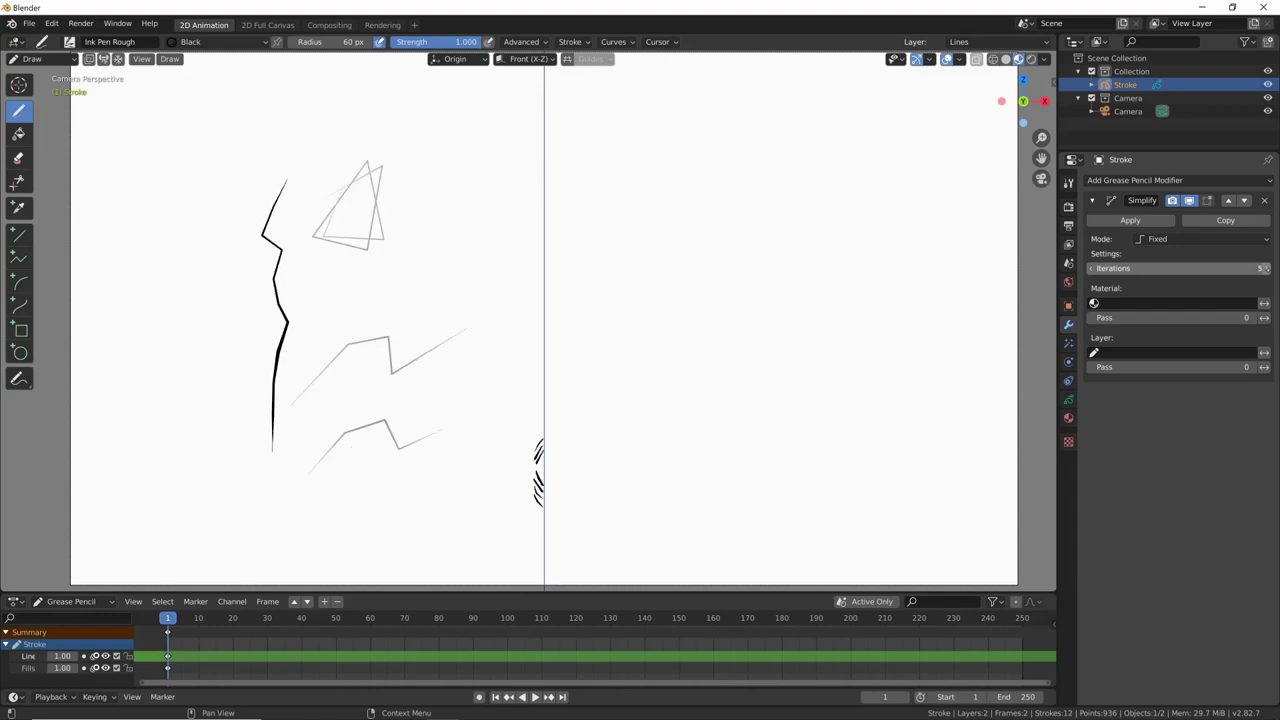
click(1264, 268)
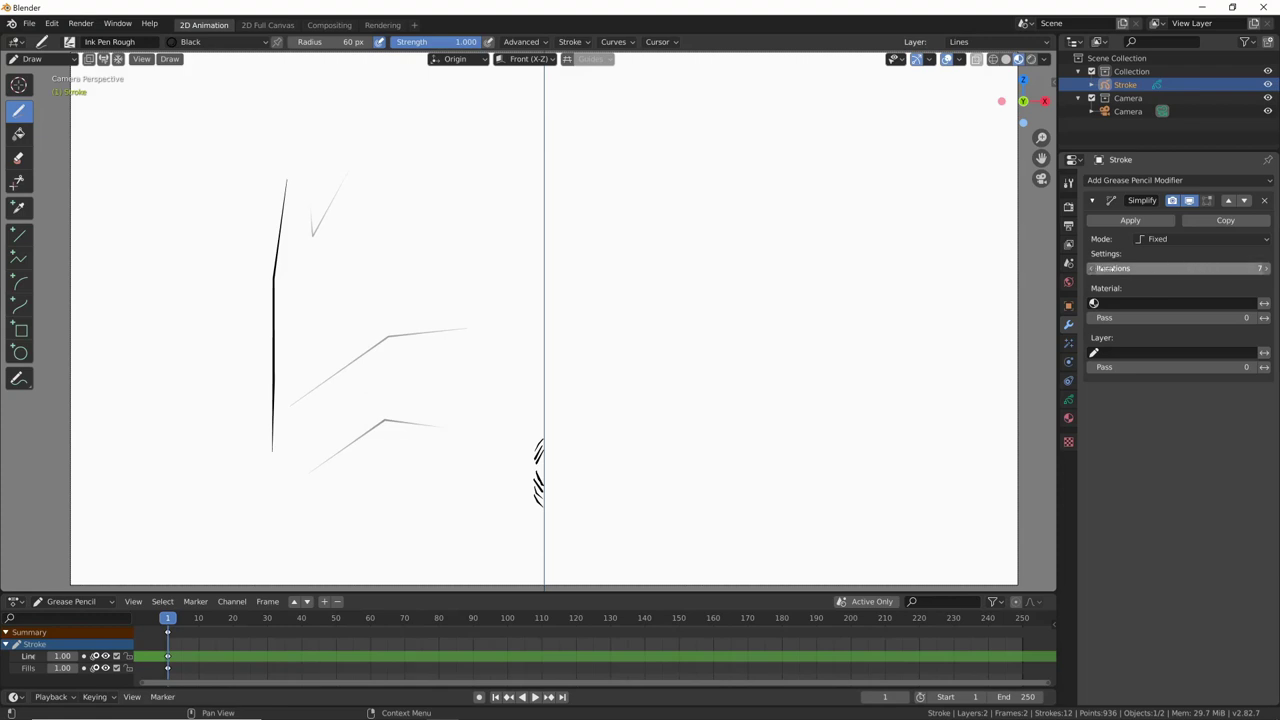
click(1264, 268)
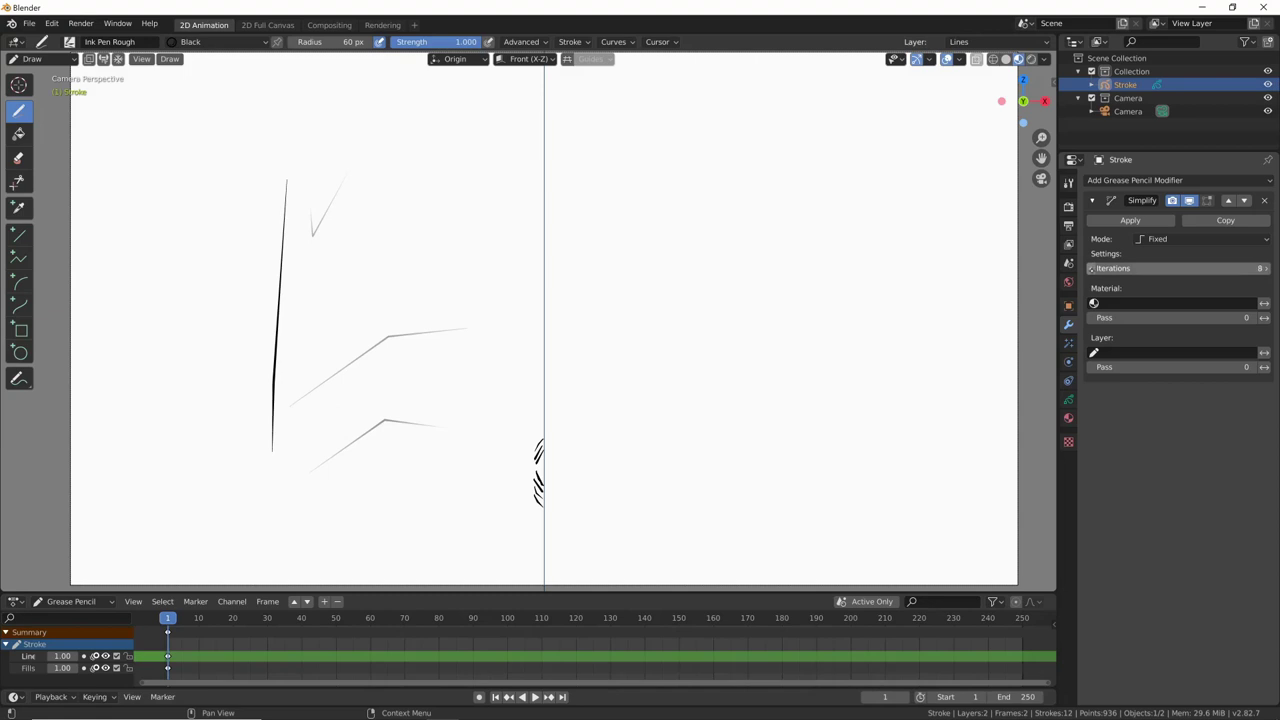
Try Simplify in Adaptive mode with a higher factor, then Sample mode lengths.
click(1200, 239)
click(1170, 269)
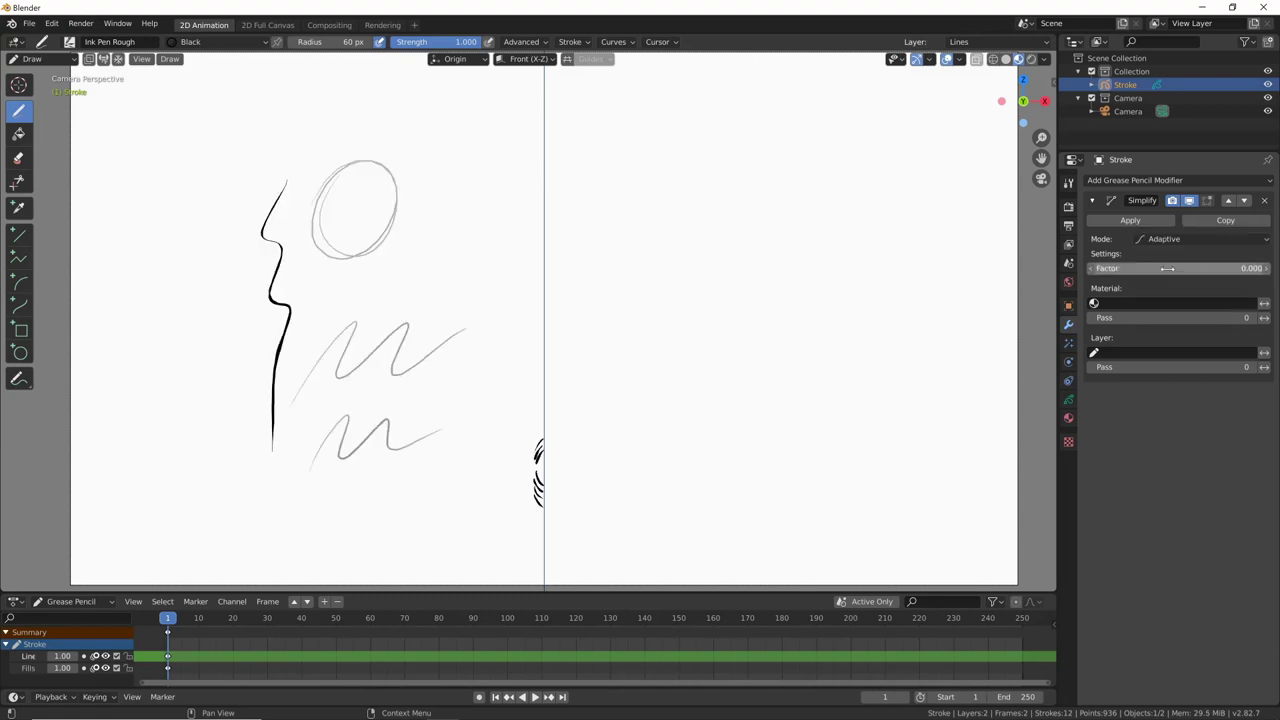
mouse_move(1136, 268)
mouse_down()
mouse_move(1172, 268)
mouse_move(1121, 270)
mouse_move(1222, 270)
mouse_move(1110, 272)
mouse_up()
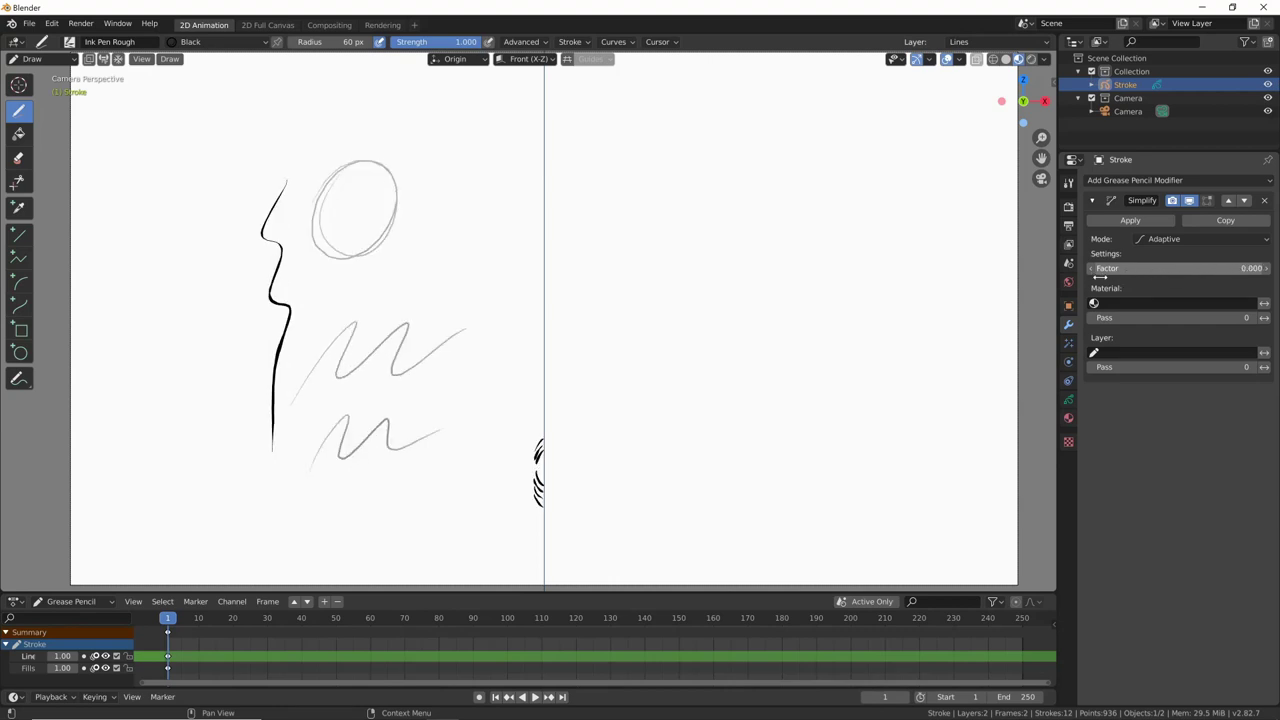
click(1187, 240)
click(1164, 283)
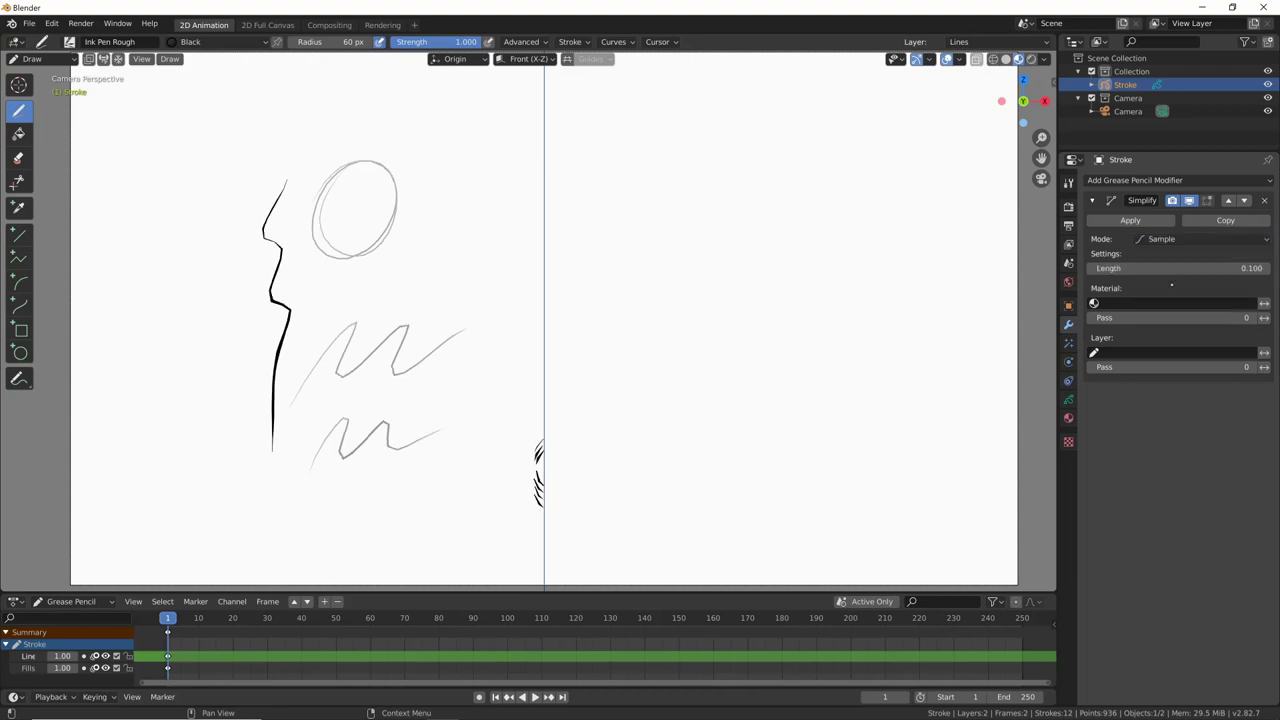
drag(1129, 268, 1136, 268)
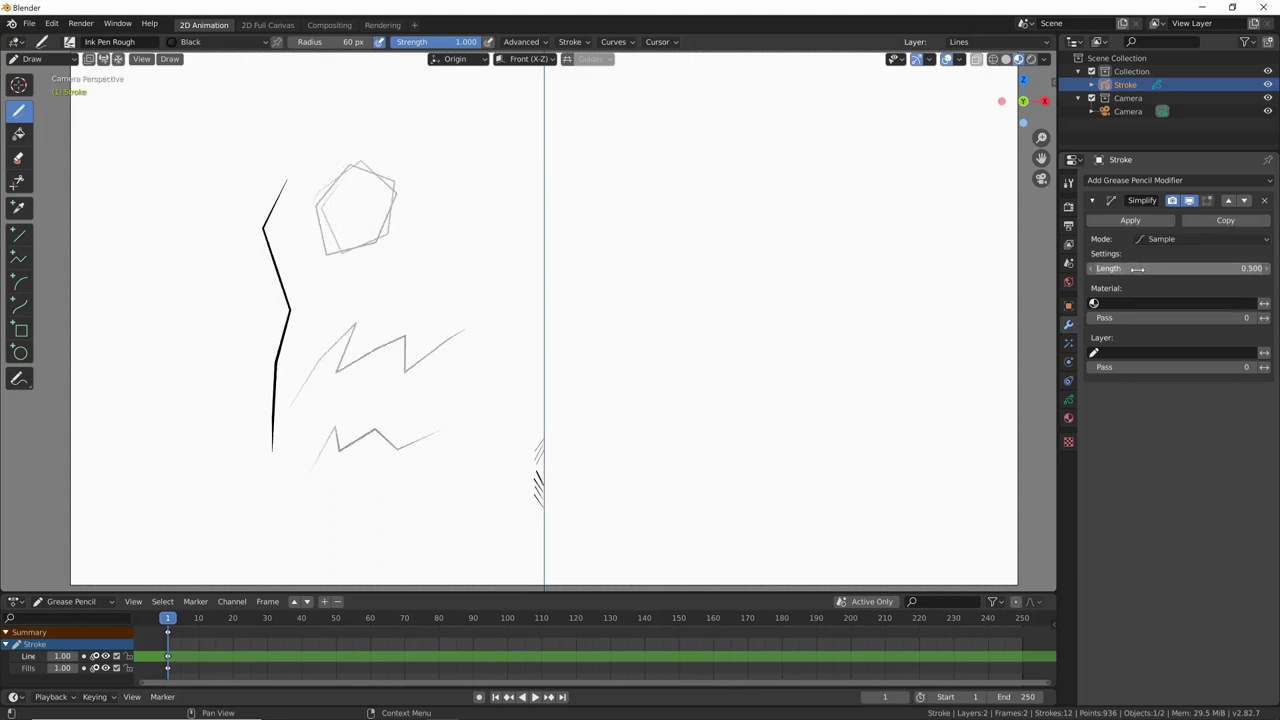
Switch Simplify back to Fixed with 3 iterations, then delete the modifier.
click(1165, 239)
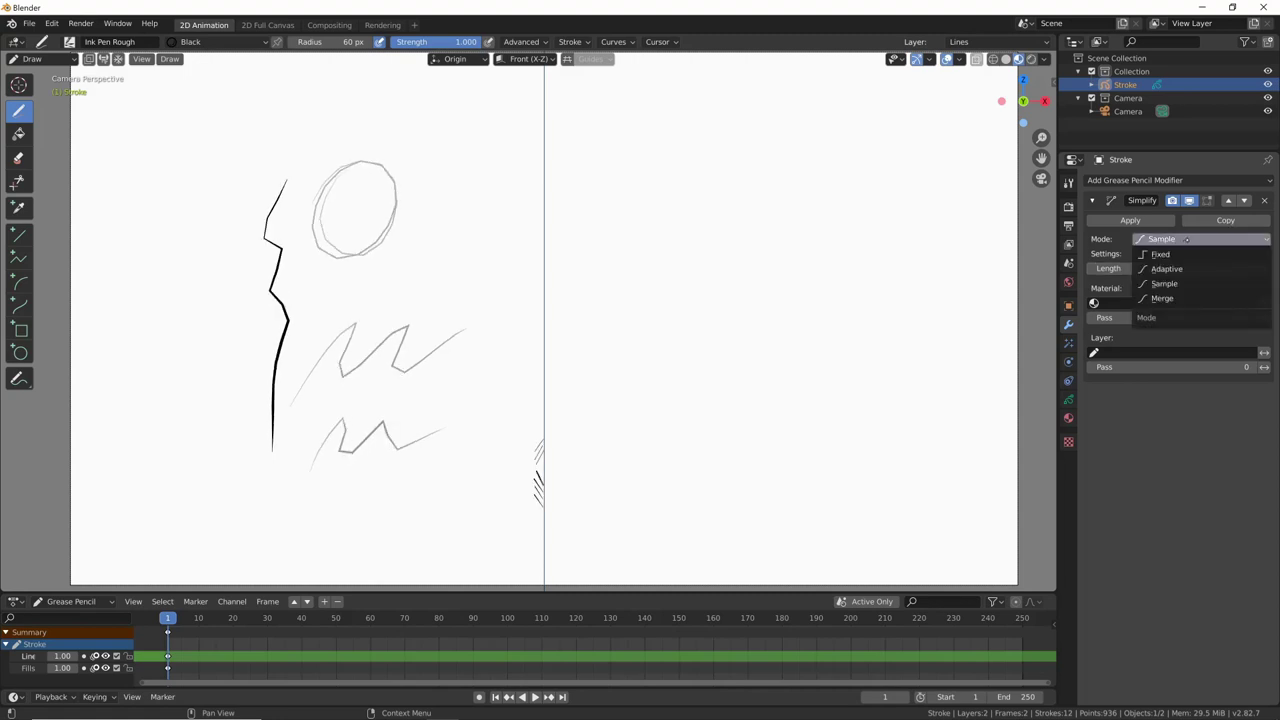
click(1160, 254)
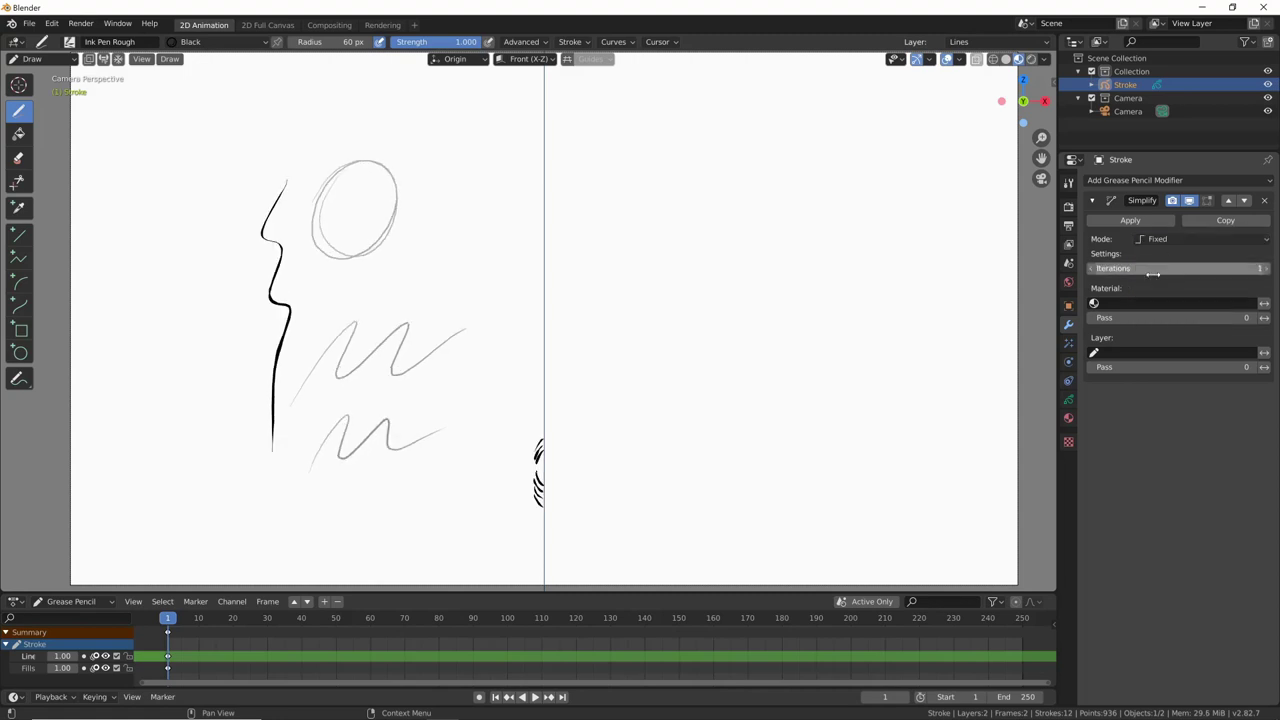
drag(1246, 268, 1210, 267)
click(1263, 268)
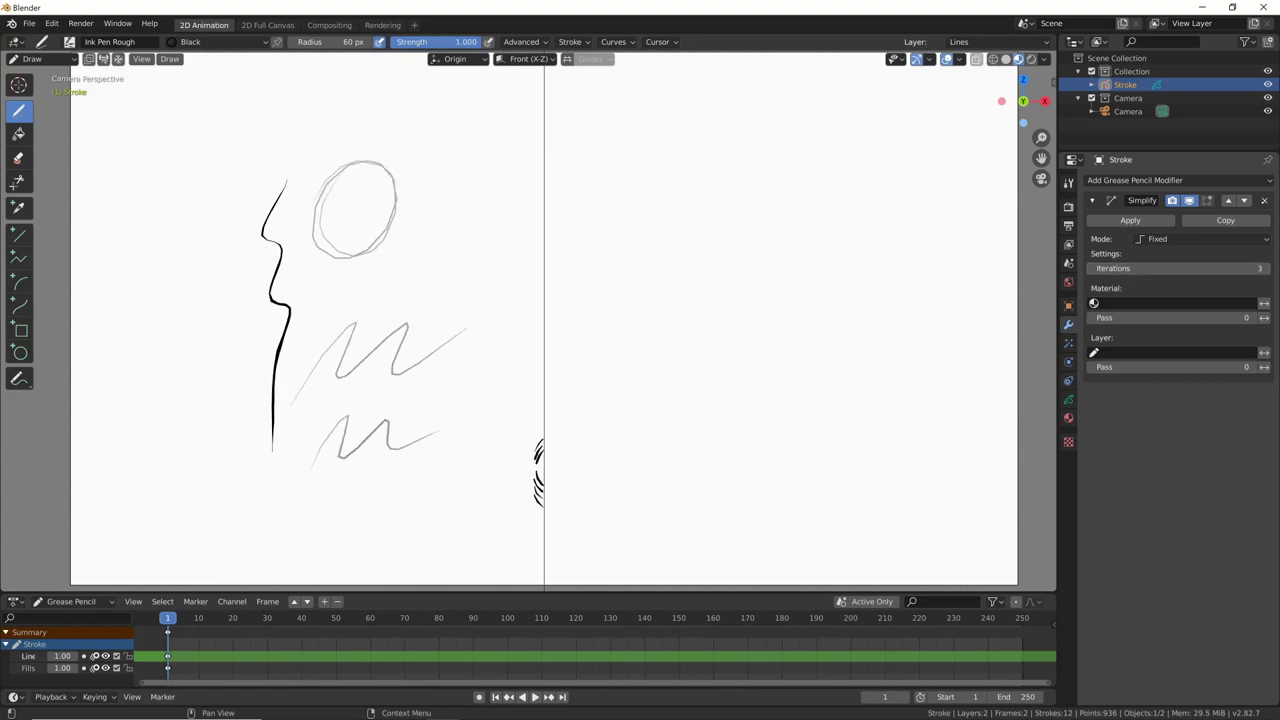
click(1264, 200)
click(1135, 180)
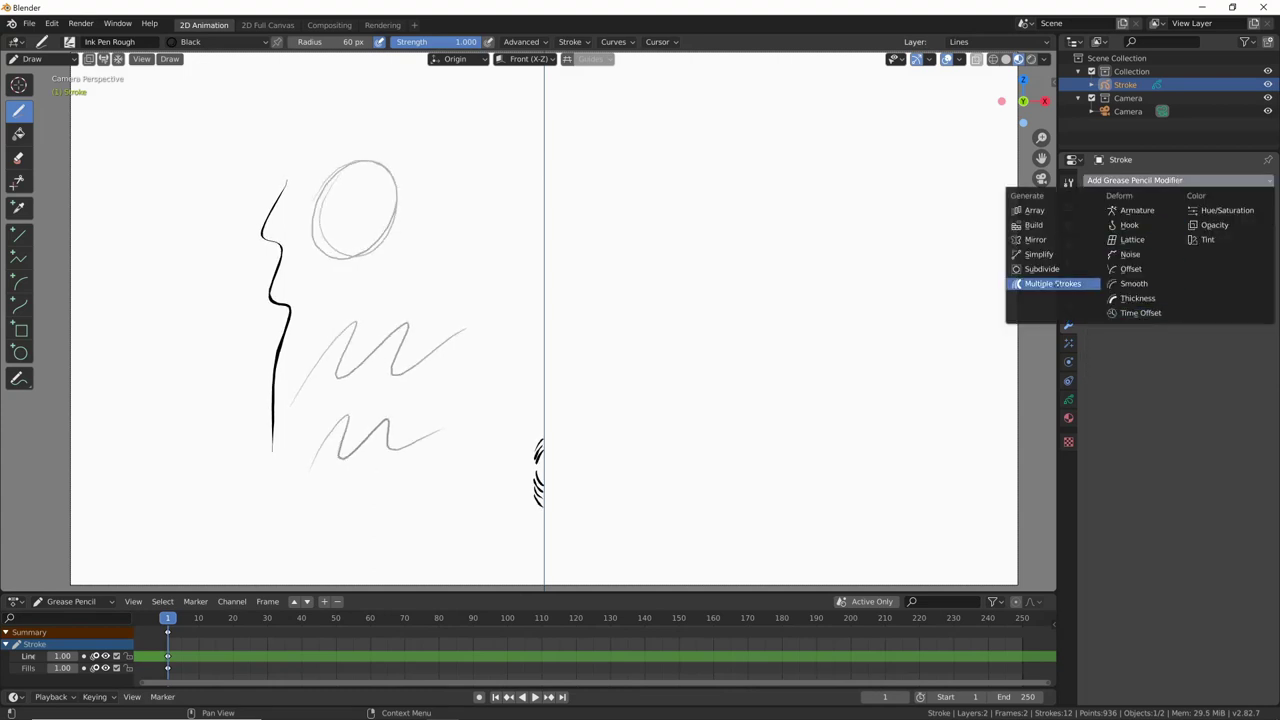
Add a Multiple Strokes modifier and increase its duplicate count.
click(1050, 284)
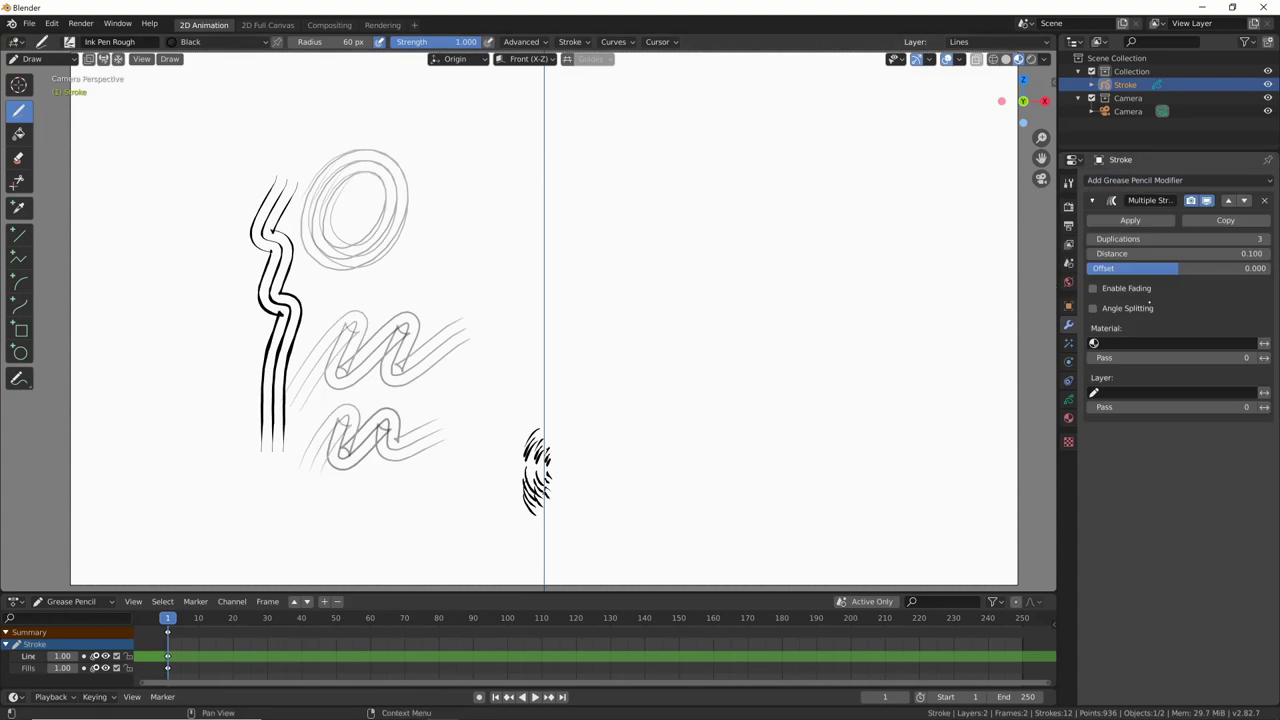
click(1265, 239)
click(1265, 239)
click(1265, 239)
click(1265, 239)
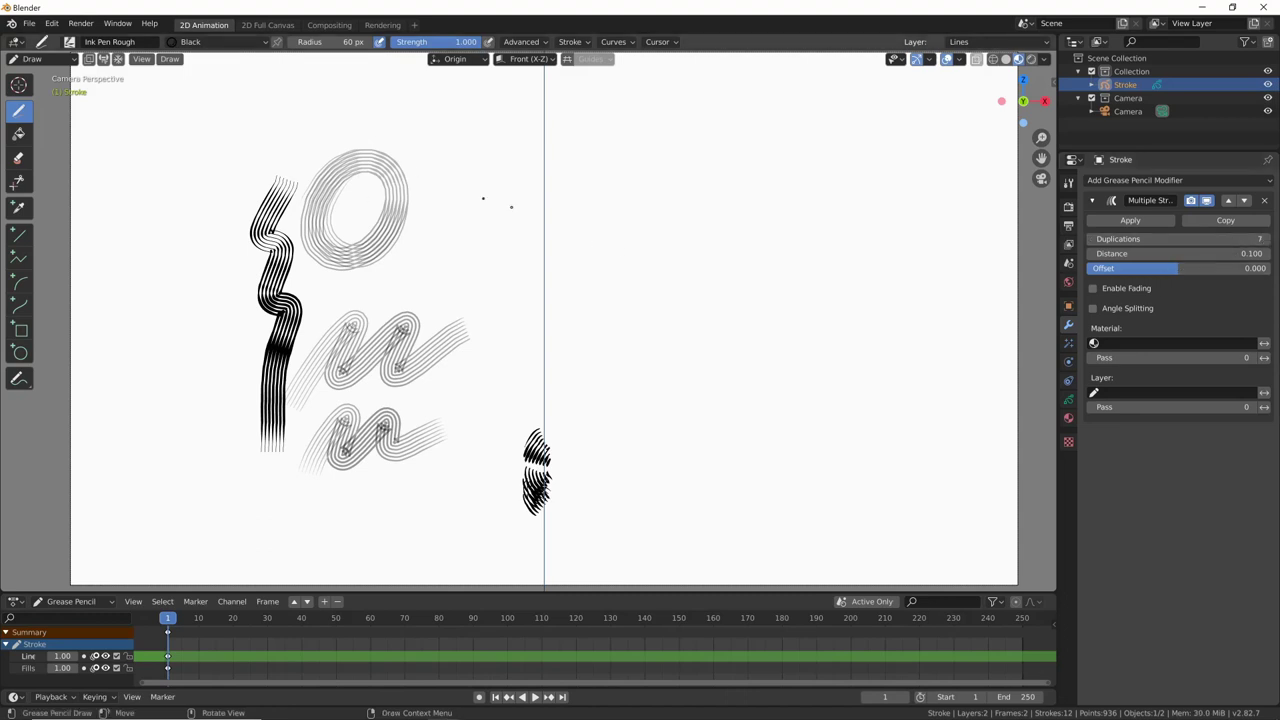
Try negative offsets, then set the offset to 0.500 and toggle the effect's visibility.
drag(1176, 268, 1131, 270)
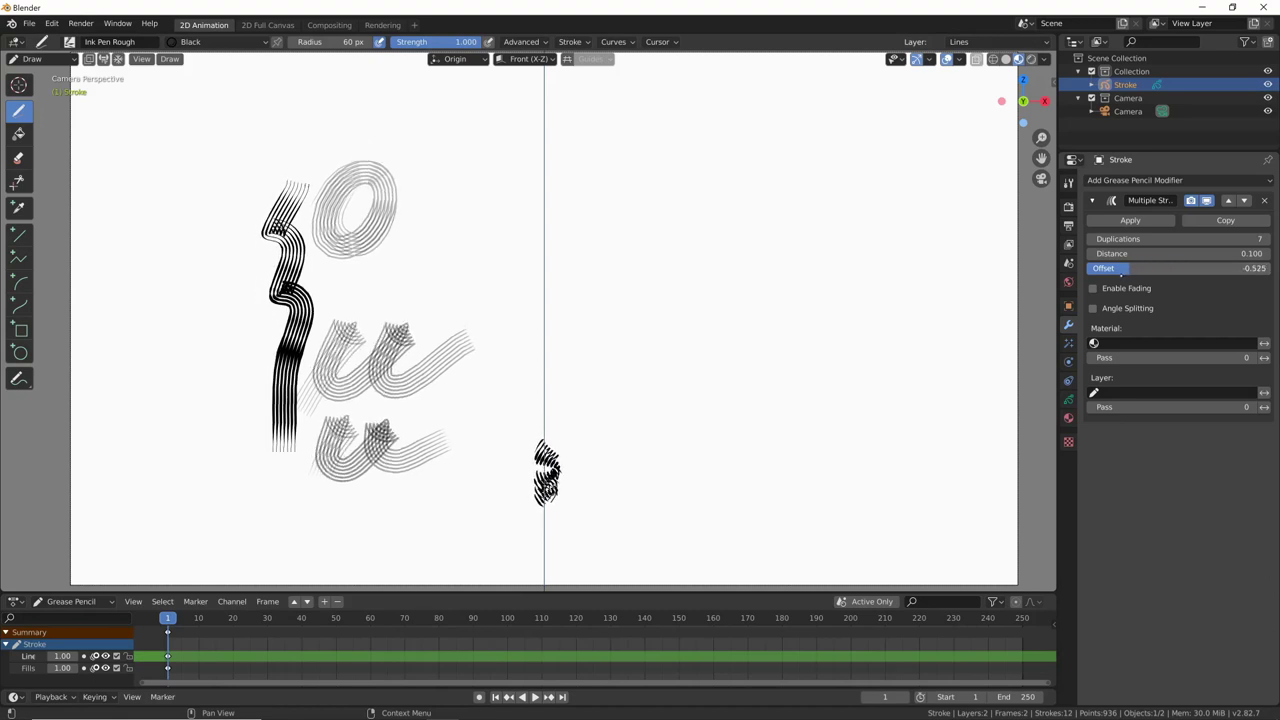
mouse_move(1131, 270)
mouse_down()
mouse_move(1070, 270)
mouse_move(1276, 268)
mouse_up()
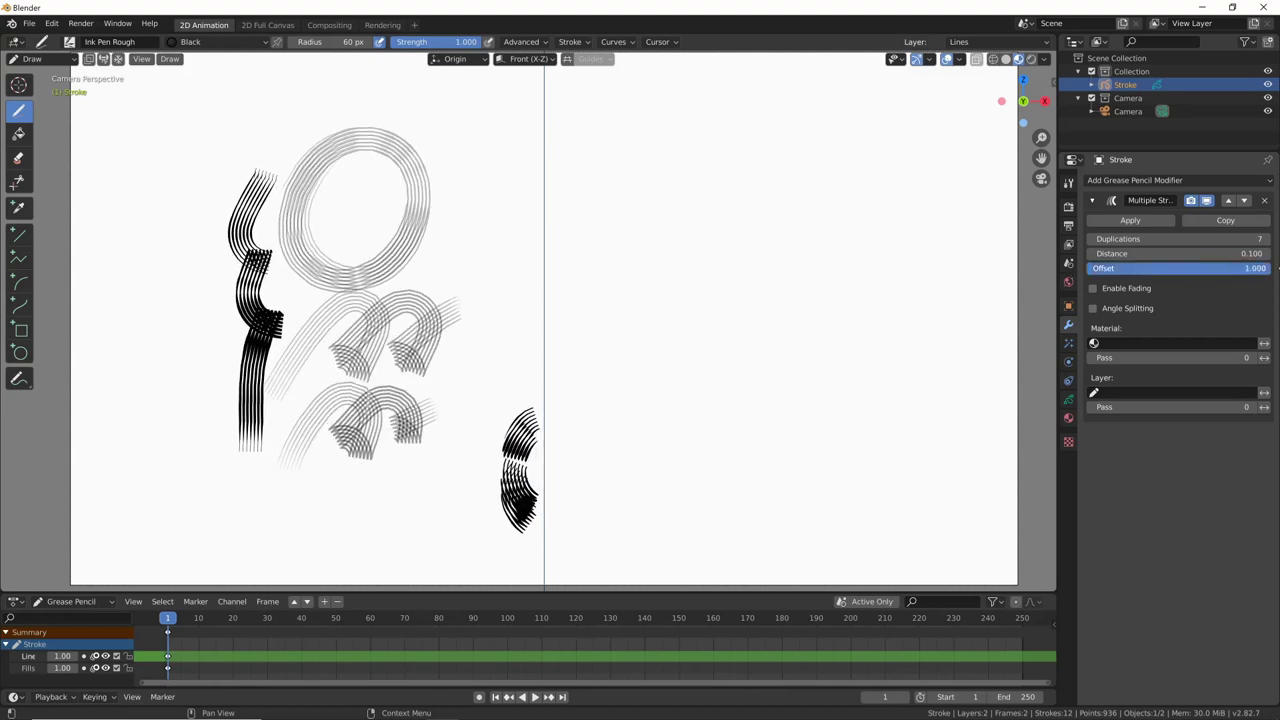
text(0.5)
key(Return)
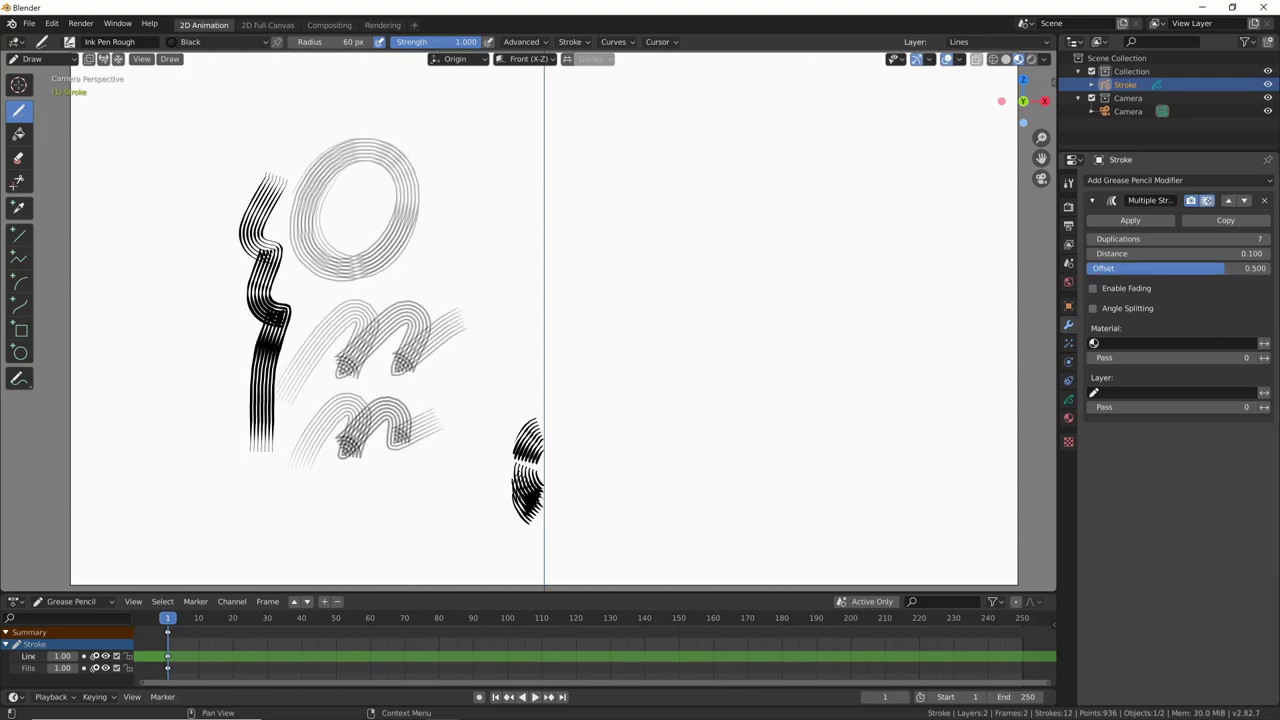
click(1207, 200)
click(1207, 200)
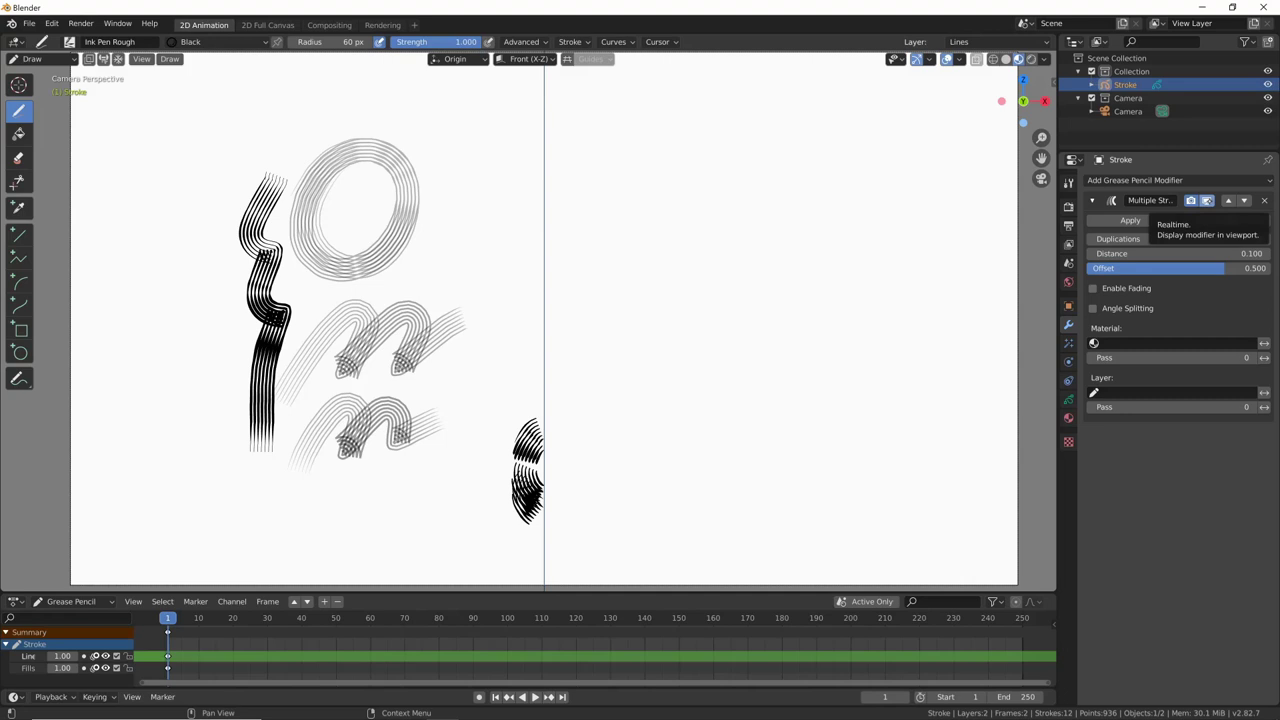
Set the offset to -0.500 and compare the copies with the effect toggled.
double_click(1180, 268)
text(-0.5)
key(Return)
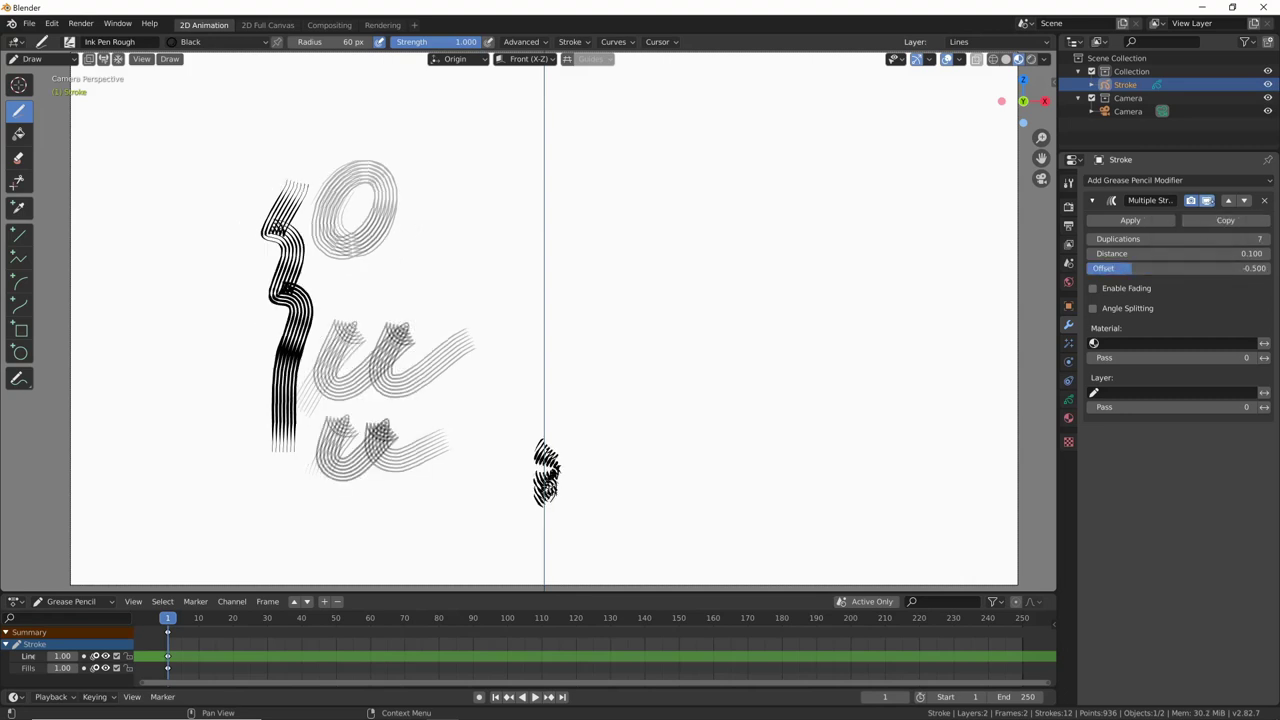
click(1207, 200)
click(1207, 200)
click(1207, 200)
click(1207, 200)
Restore the offset to 0.500 and adjust the copies' spacing to 0.130.
click(1180, 268)
text(0.5)
key(Return)
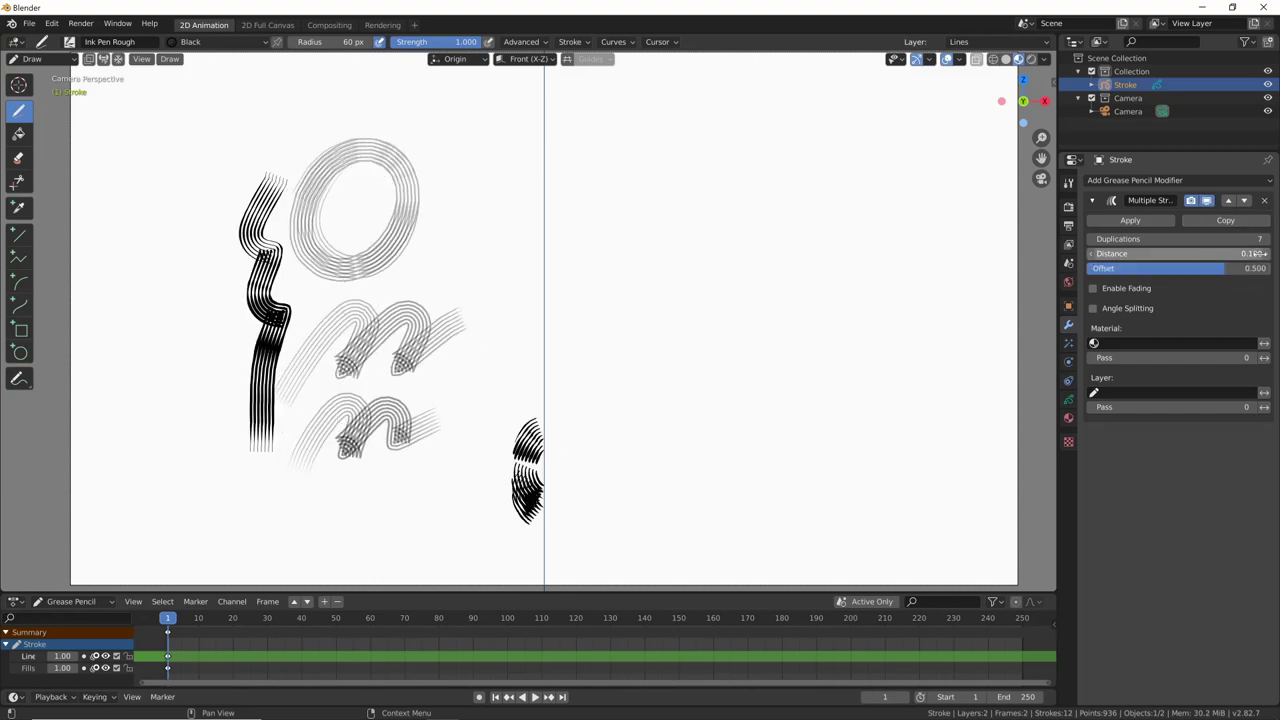
drag(1207, 253, 1196, 254)
drag(1196, 253, 1188, 251)
drag(1192, 253, 1198, 253)
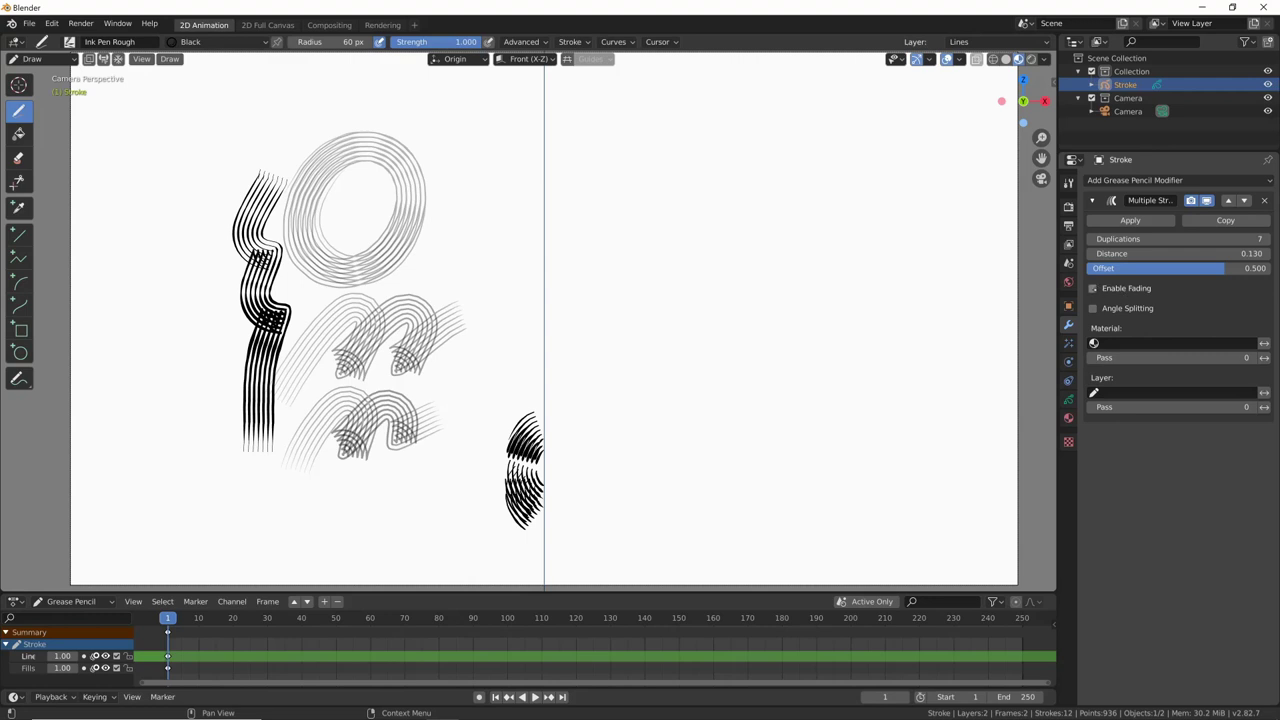
Enable fading on the stroke copies with opacity fading at 1.000.
click(1093, 288)
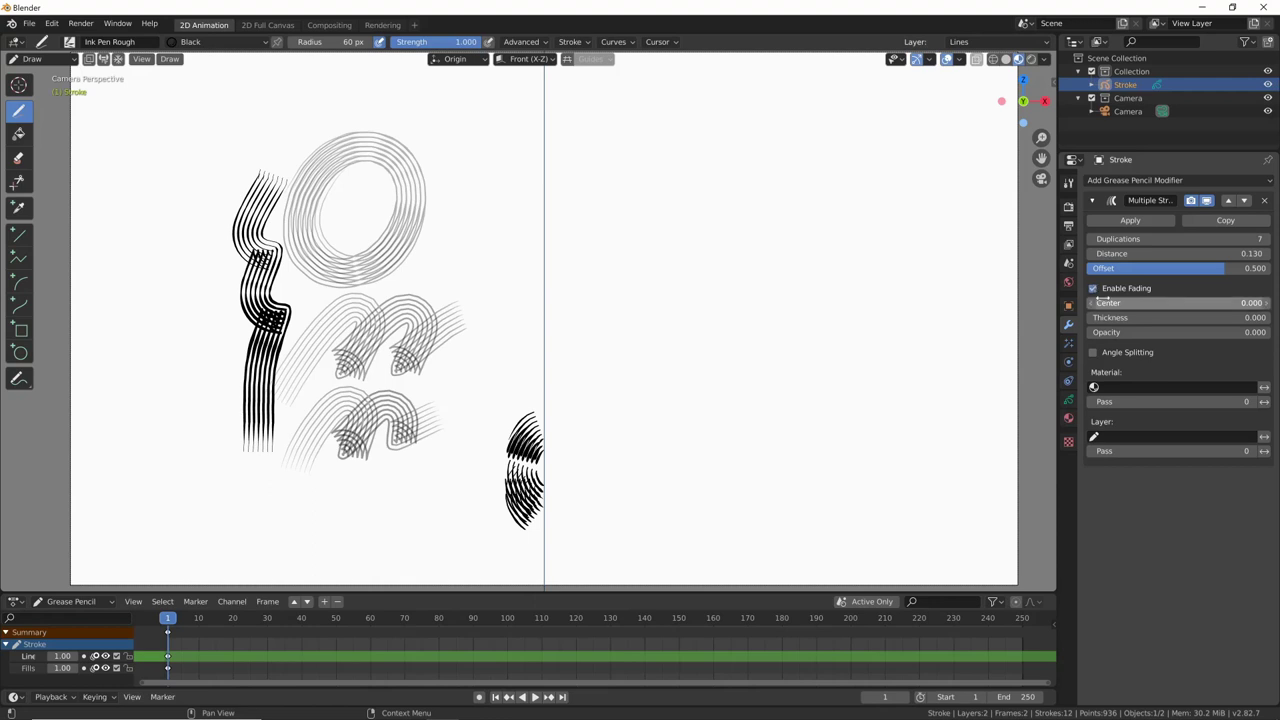
drag(1097, 333, 1277, 333)
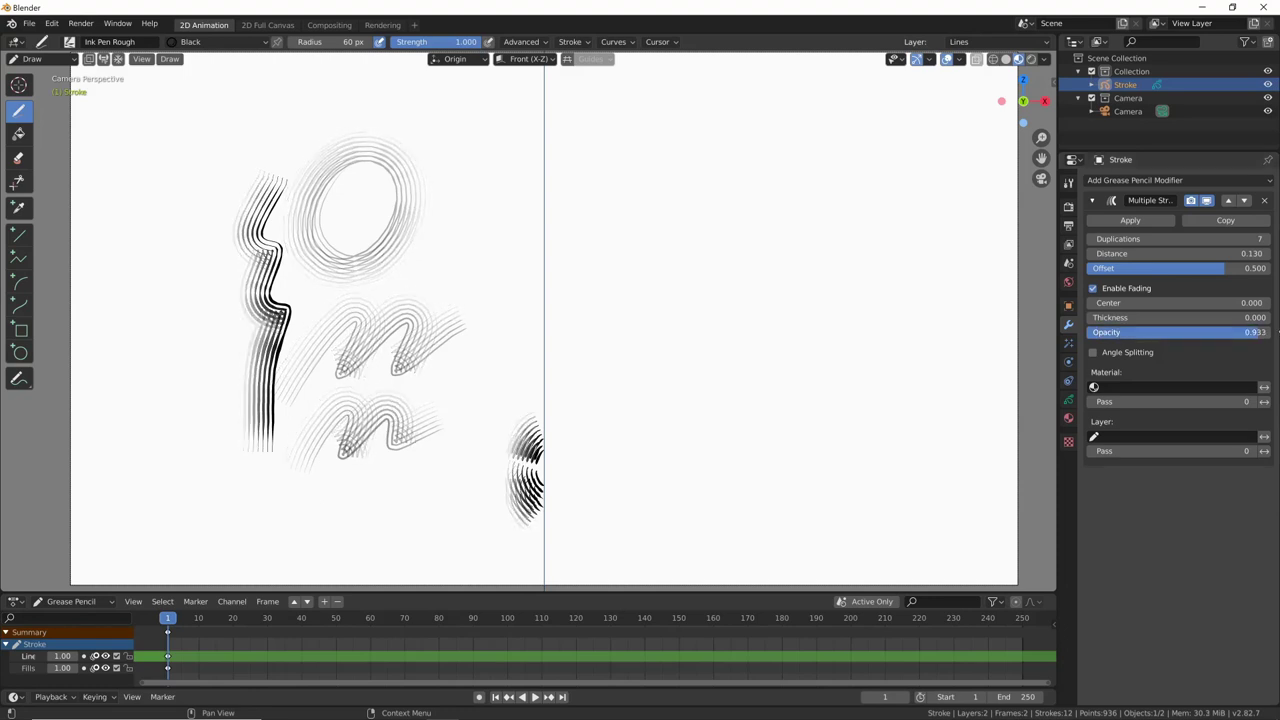
double_click(1266, 332)
text(1)
key(Return)
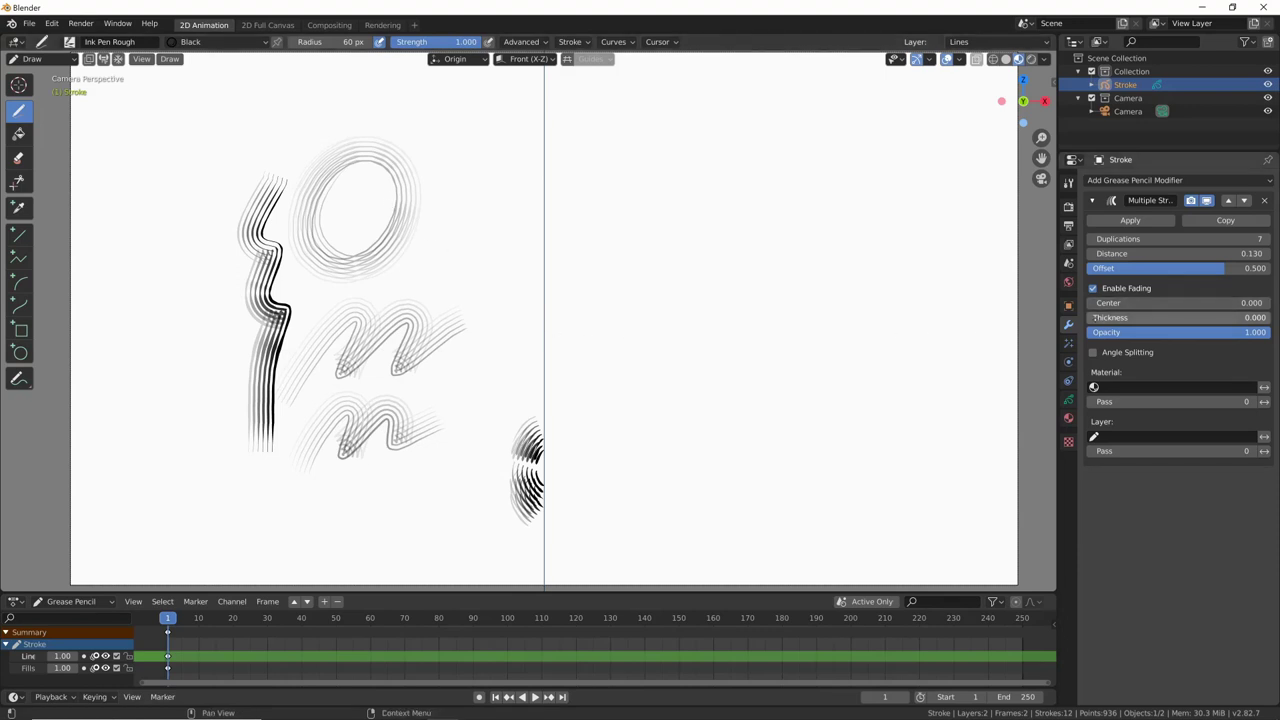
Raise thickness fading, set opacity fading to 0, then reduce thickness fading to about half.
drag(1110, 317, 1273, 319)
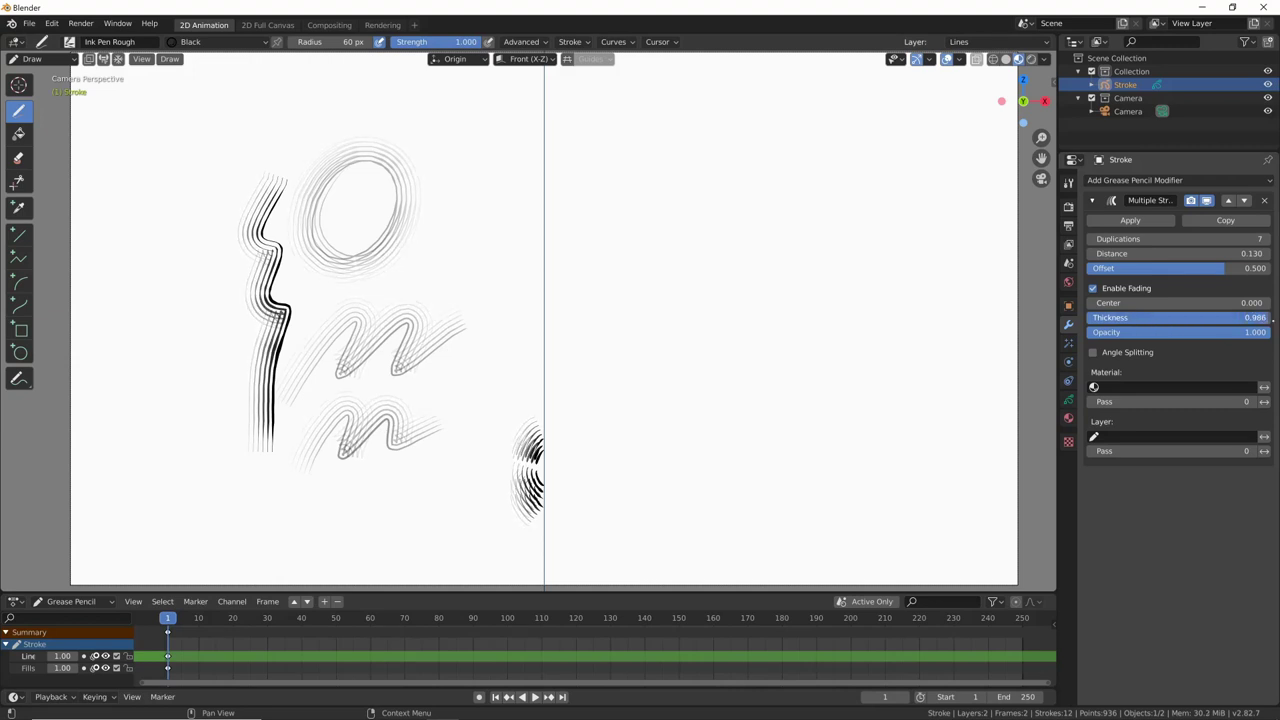
click(1259, 335)
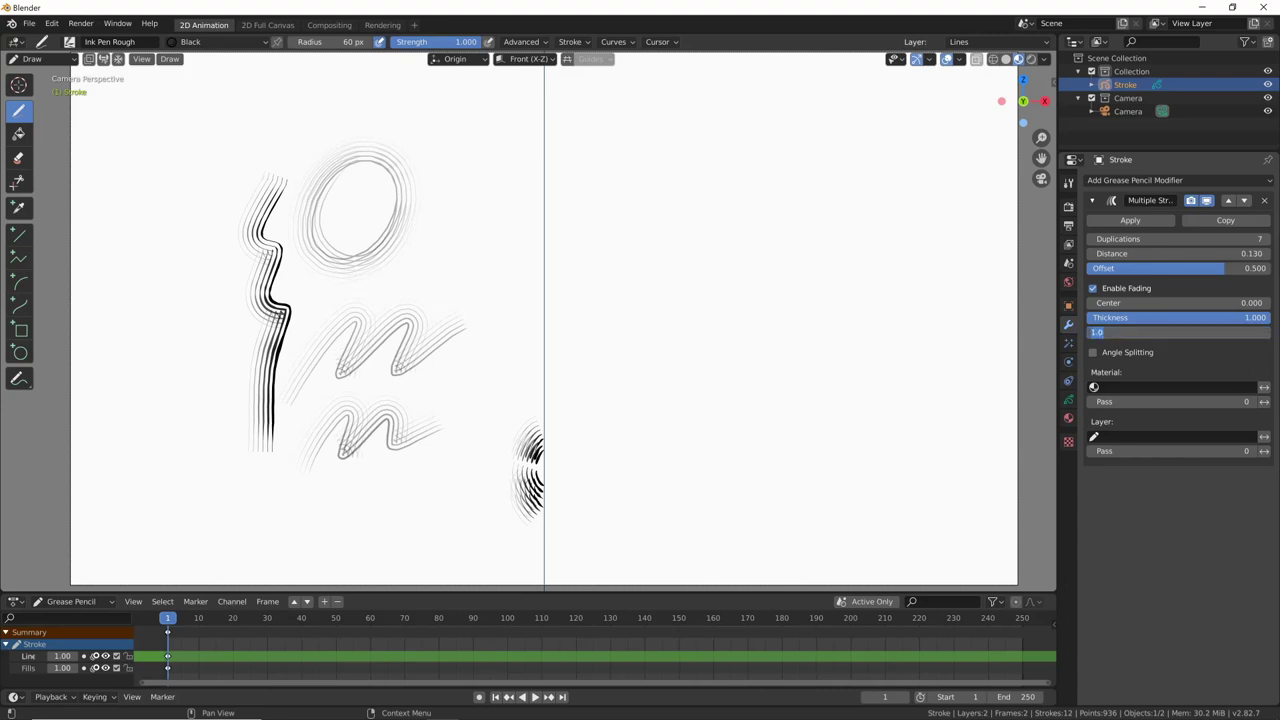
text(0)
key(Return)
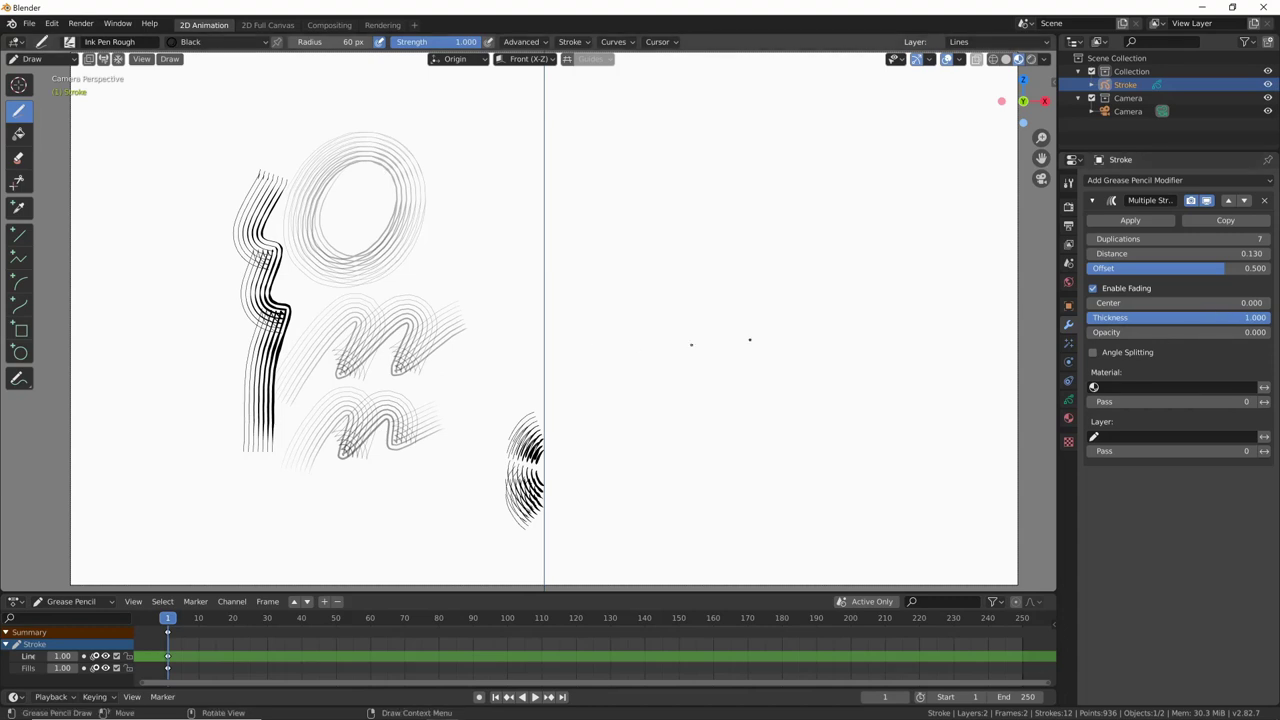
click(1247, 317)
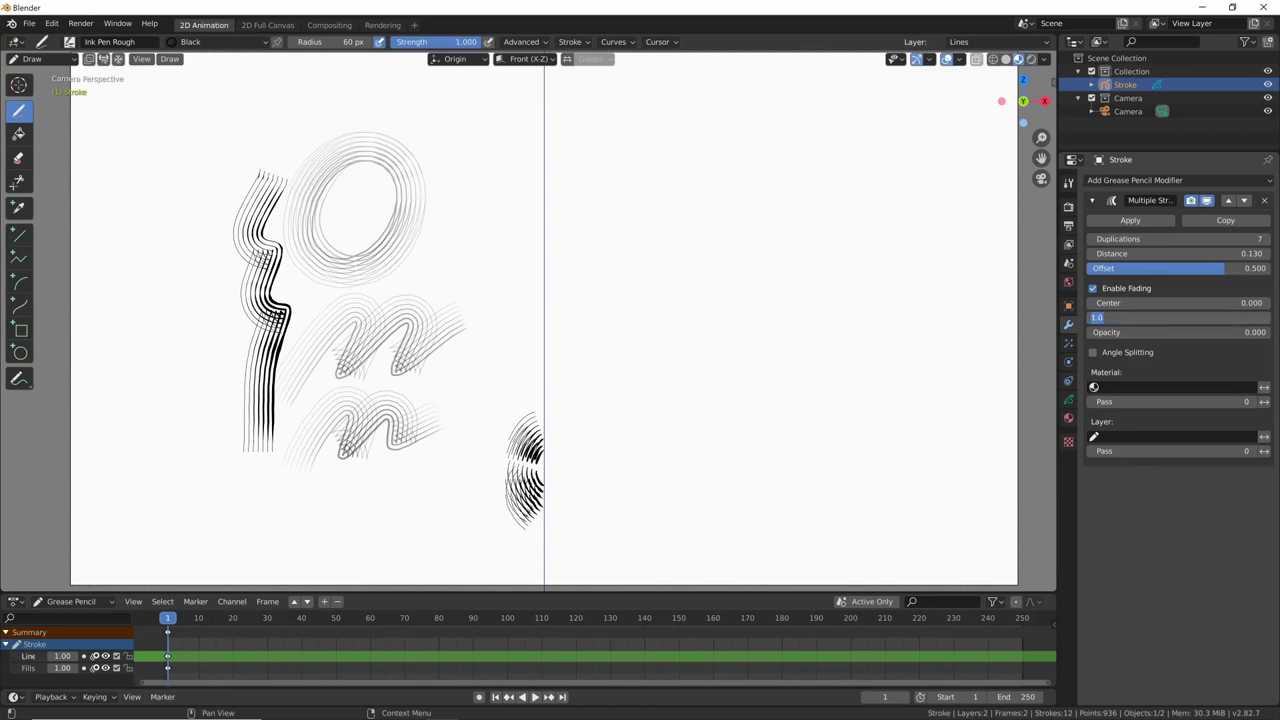
key(Escape)
mouse_move(1247, 317)
mouse_down()
mouse_move(1125, 318)
mouse_move(1140, 318)
mouse_up()
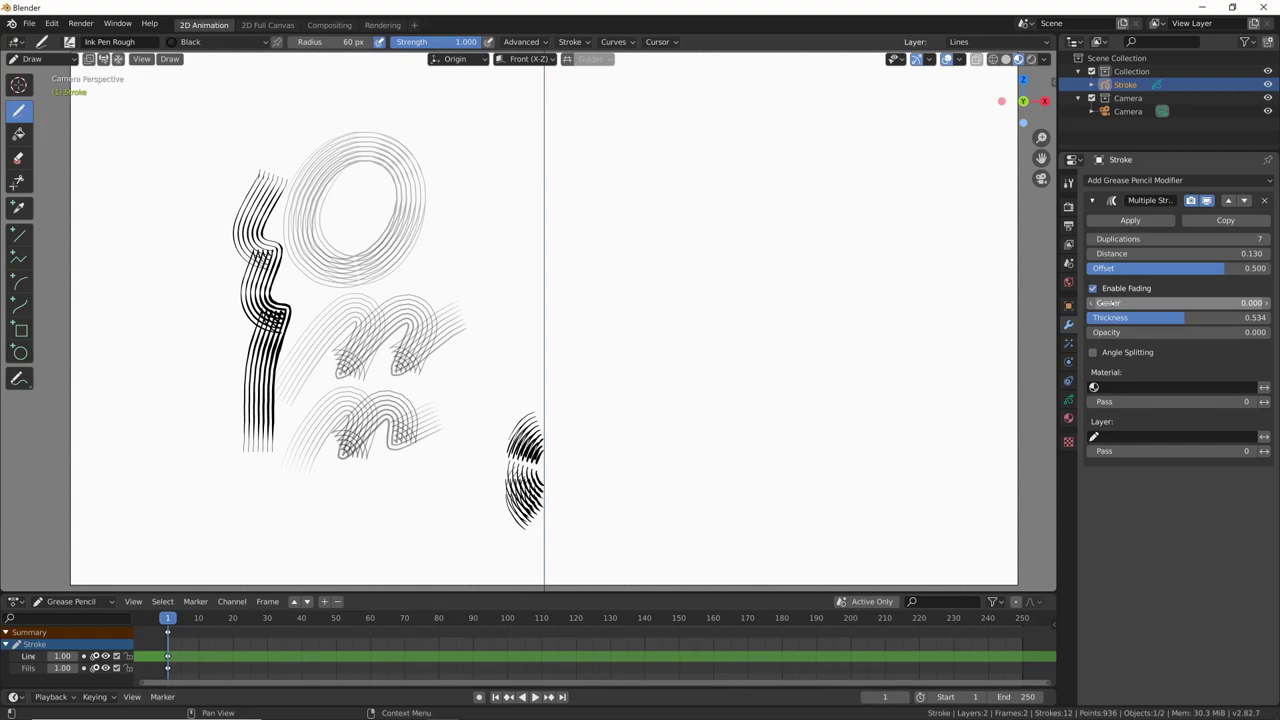
Try fading centre positions, settle on 0.5, and bring thickness and opacity fading to 1.
drag(1108, 303, 1153, 303)
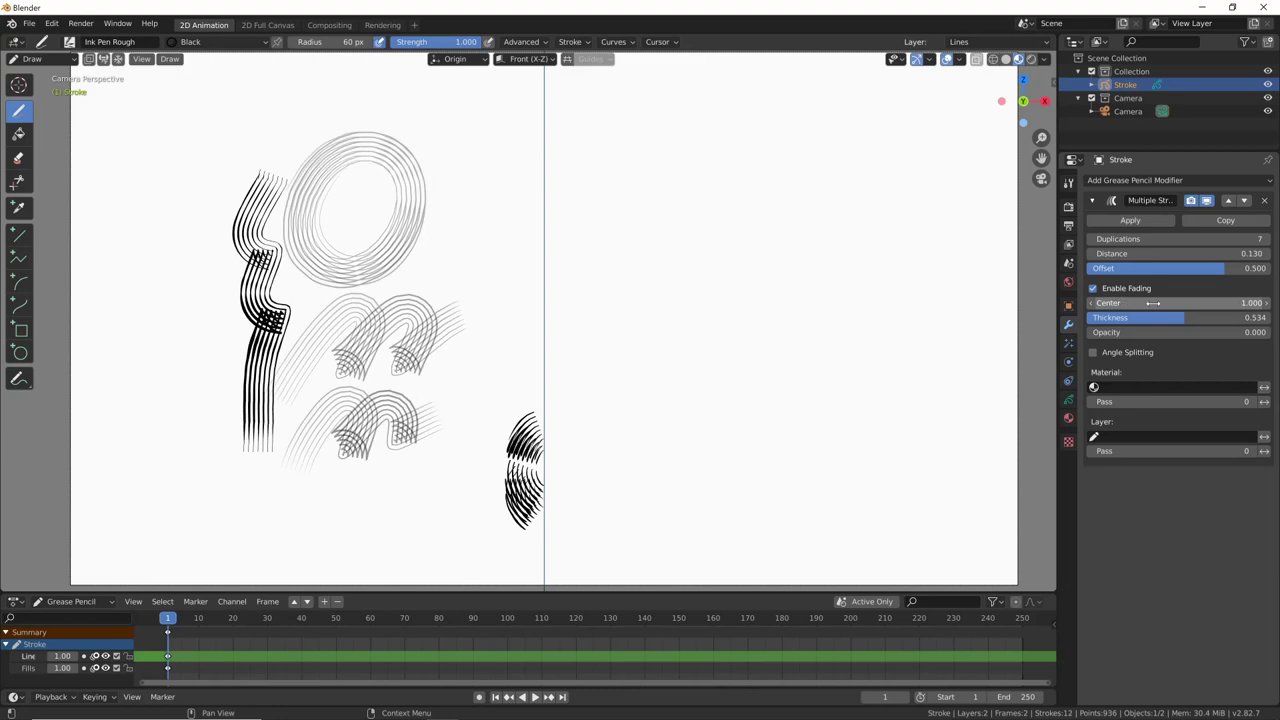
drag(1153, 303, 1153, 303)
drag(1153, 303, 1131, 303)
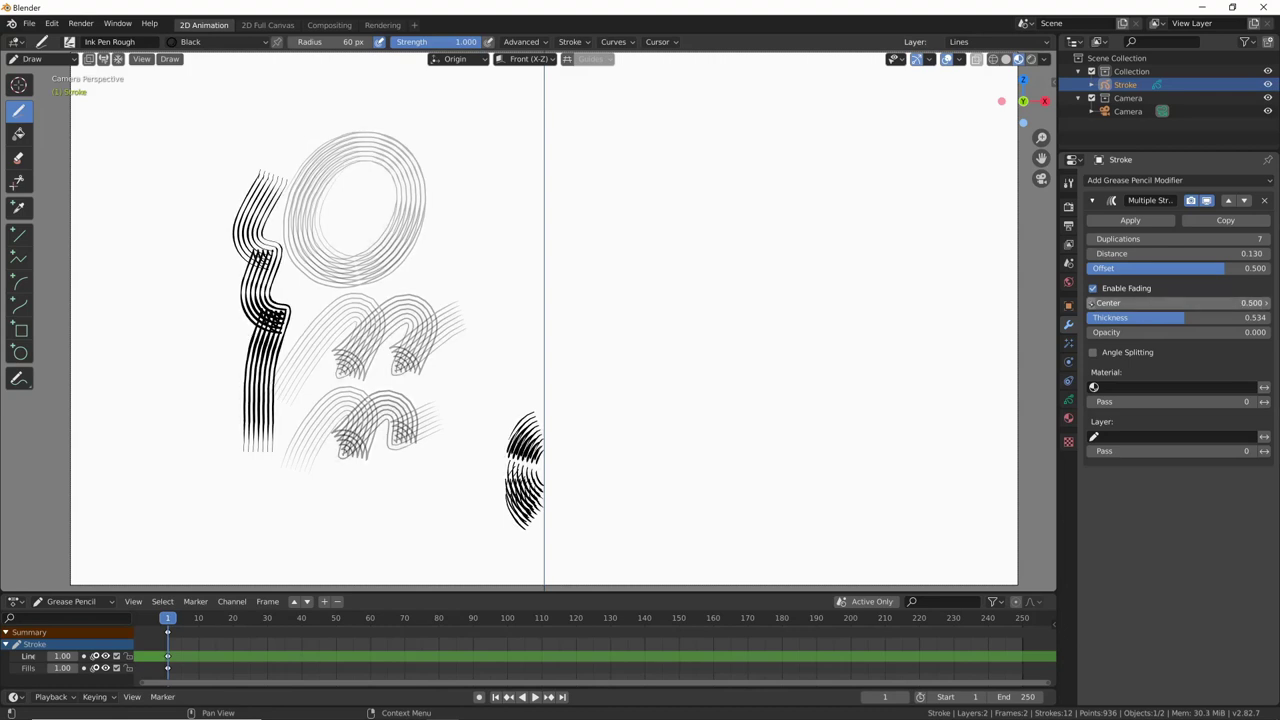
drag(1228, 317, 1268, 317)
drag(1150, 332, 1268, 332)
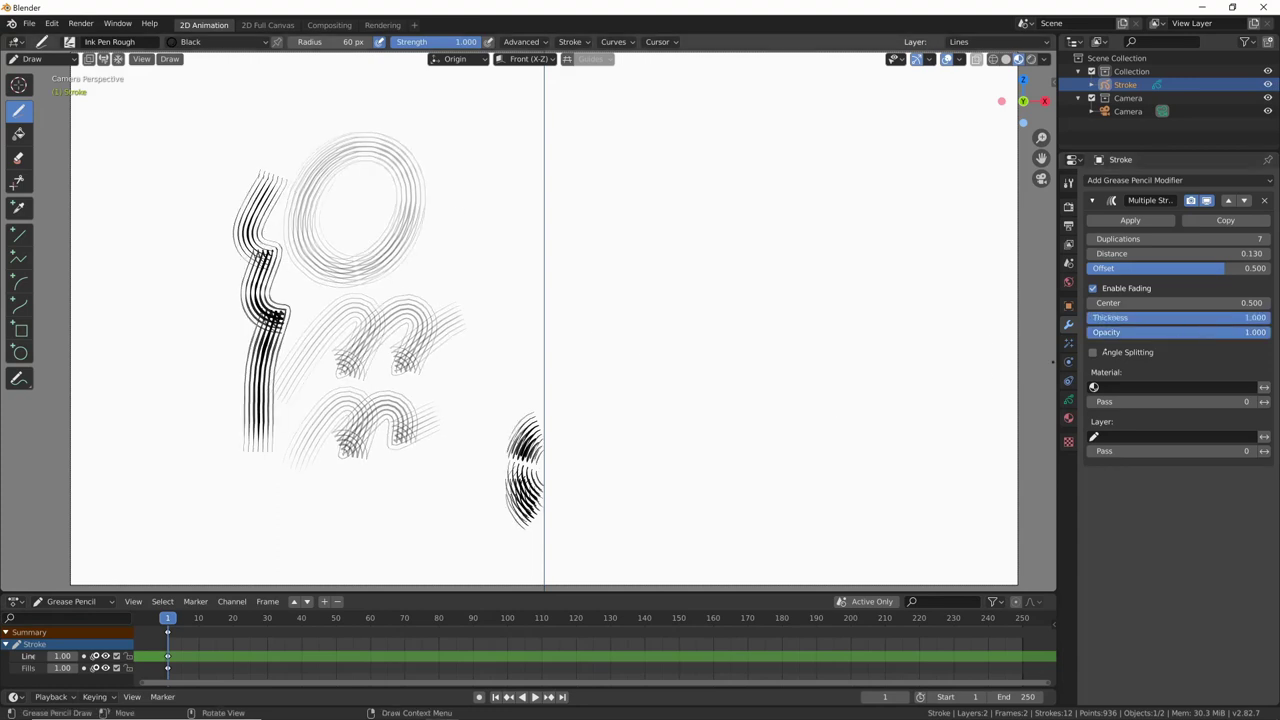
Set the fading centre to 0, then delete the Multiple Strokes modifier.
double_click(1100, 302)
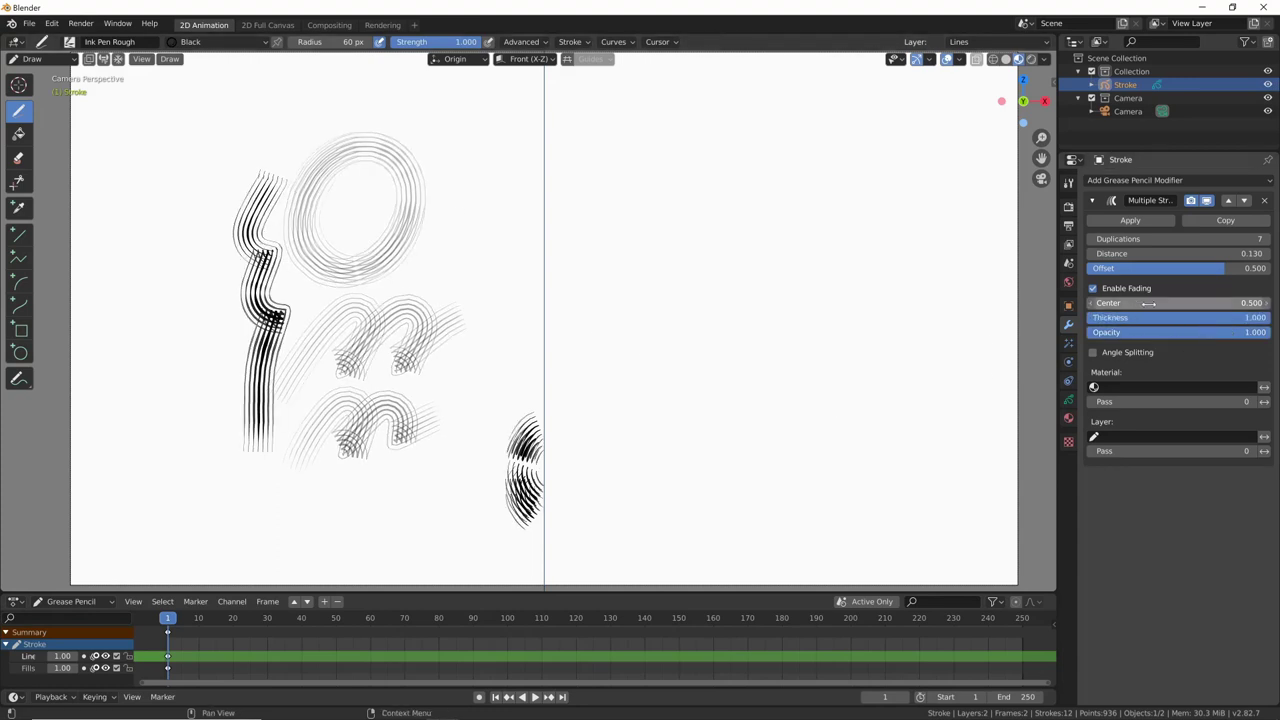
text(0)
key(Return)
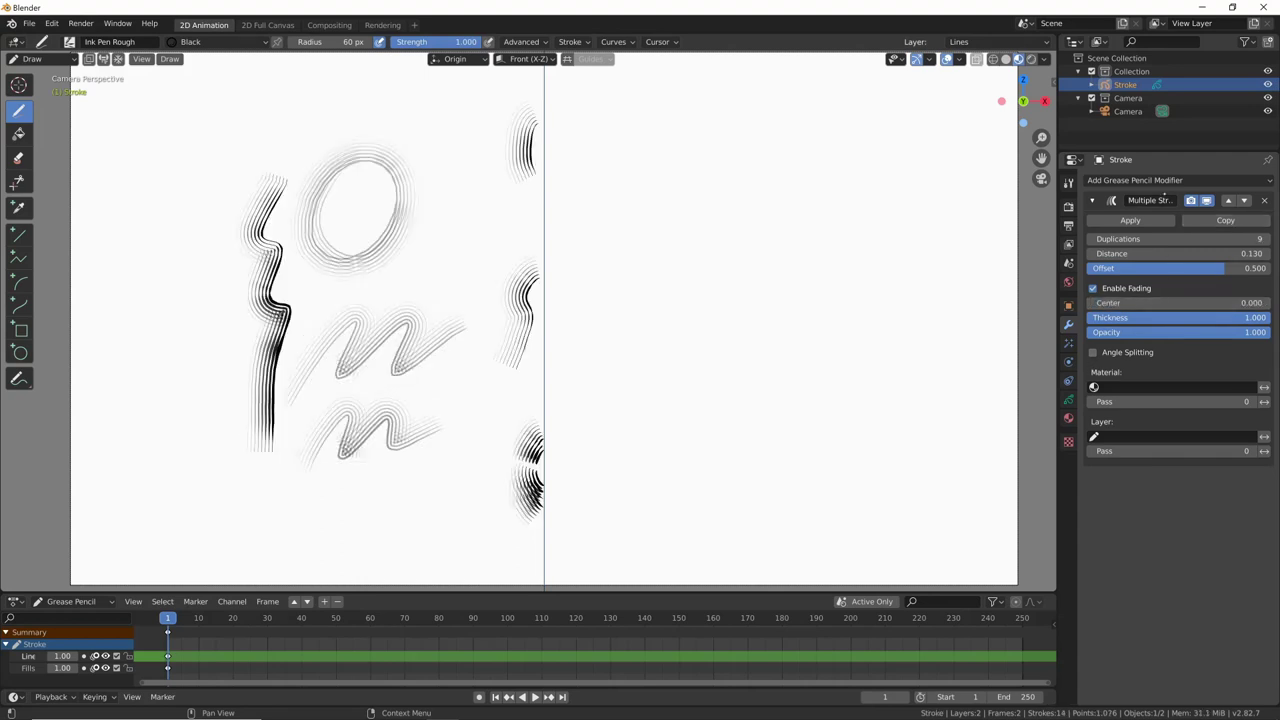
click(1264, 200)
click(1135, 180)
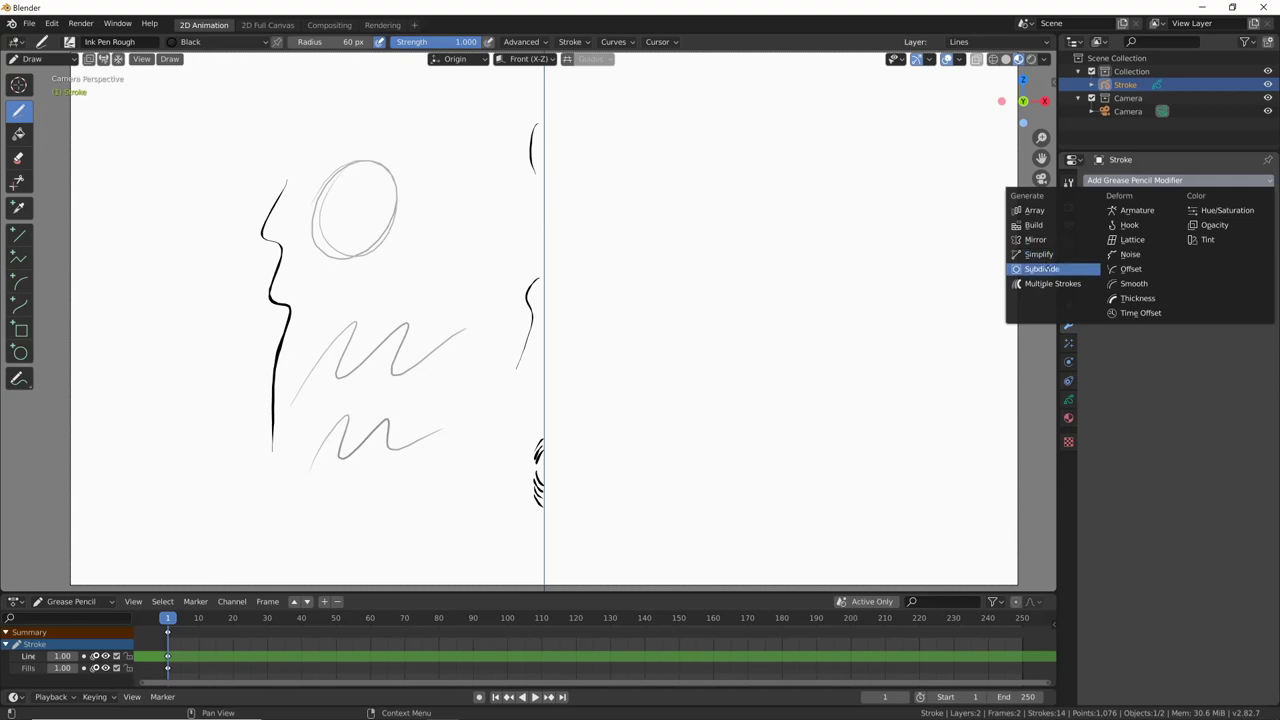
Undo an accidental Subdivide and add a Simplify modifier with 4 iterations.
click(1043, 269)
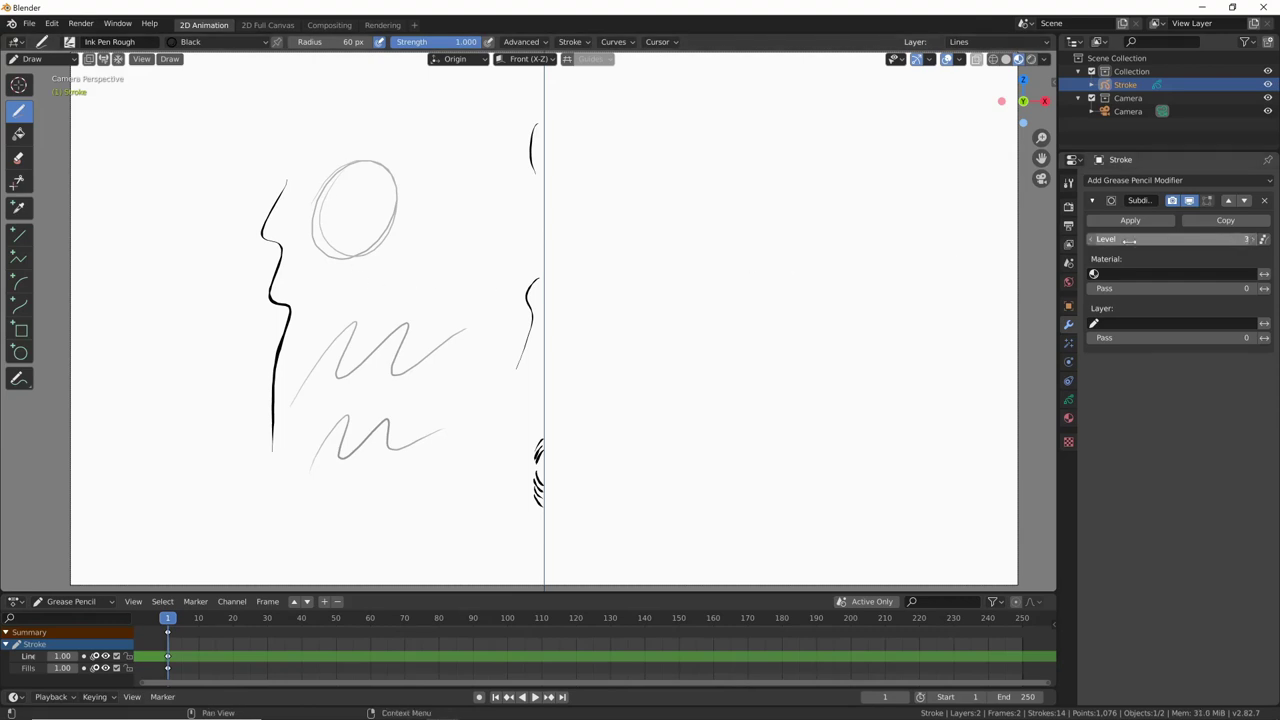
key(ctrl+x)
click(1199, 181)
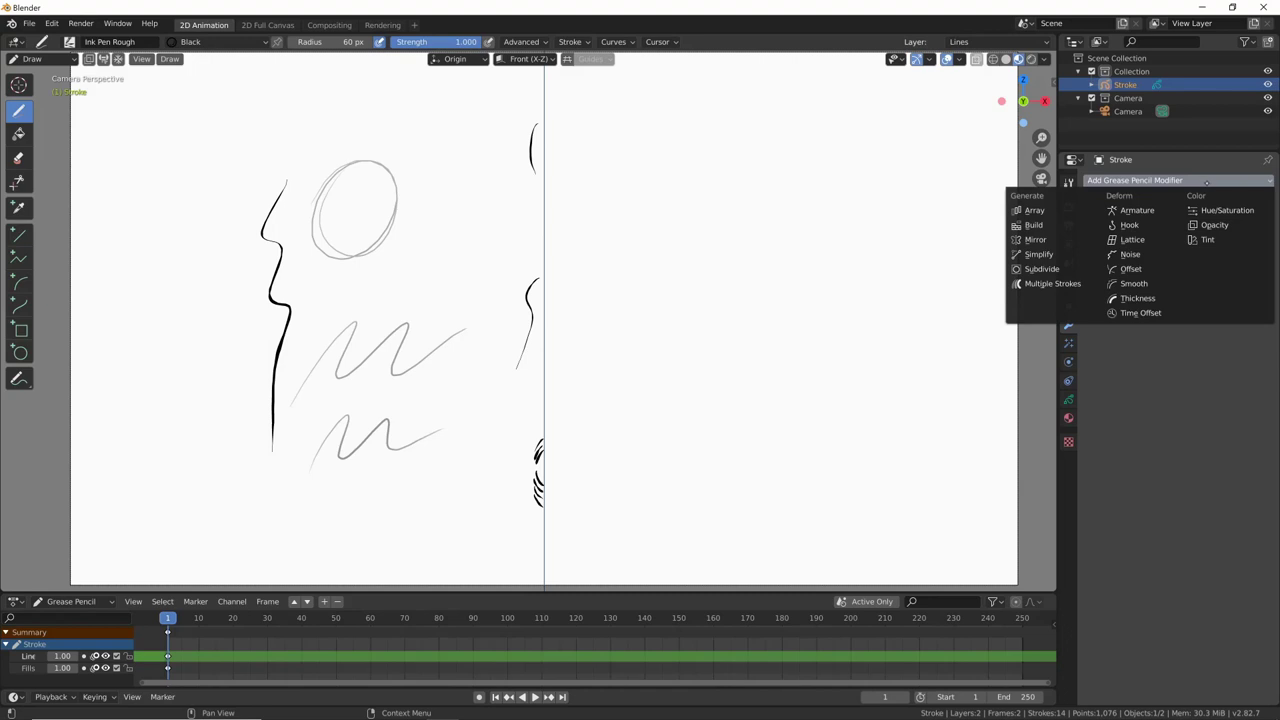
click(1050, 255)
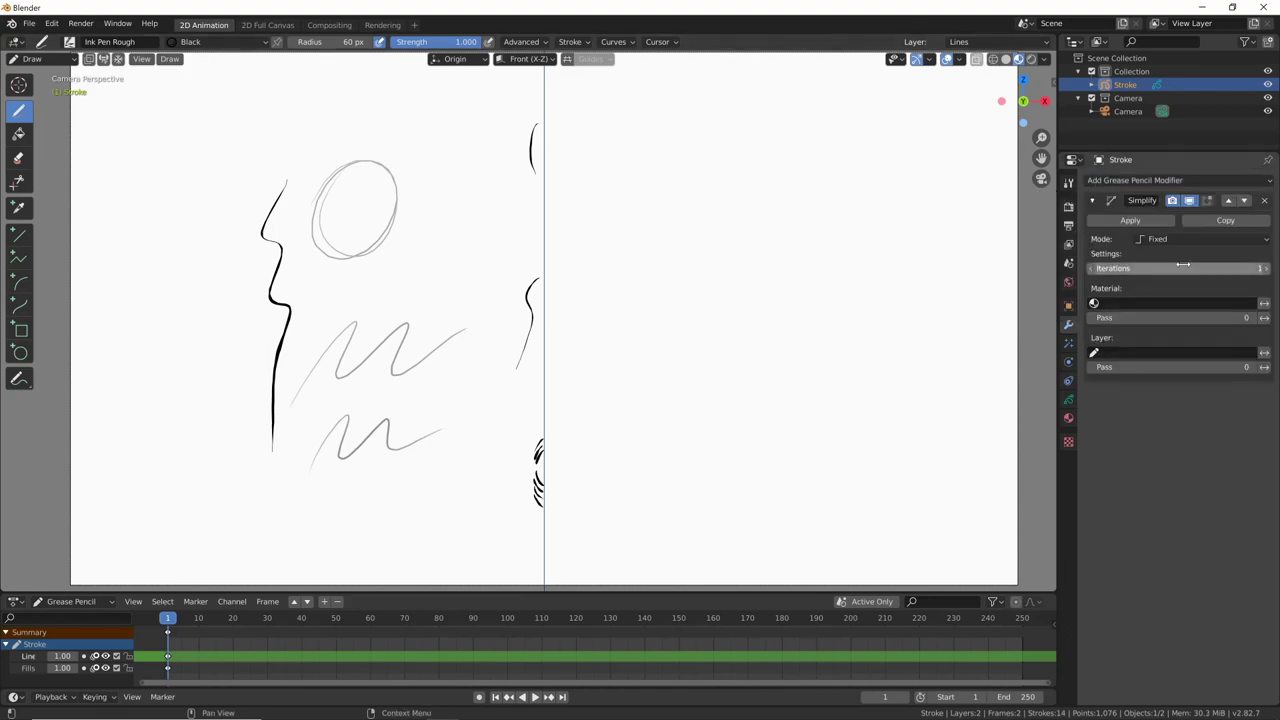
click(1265, 268)
click(1265, 268)
click(1265, 268)
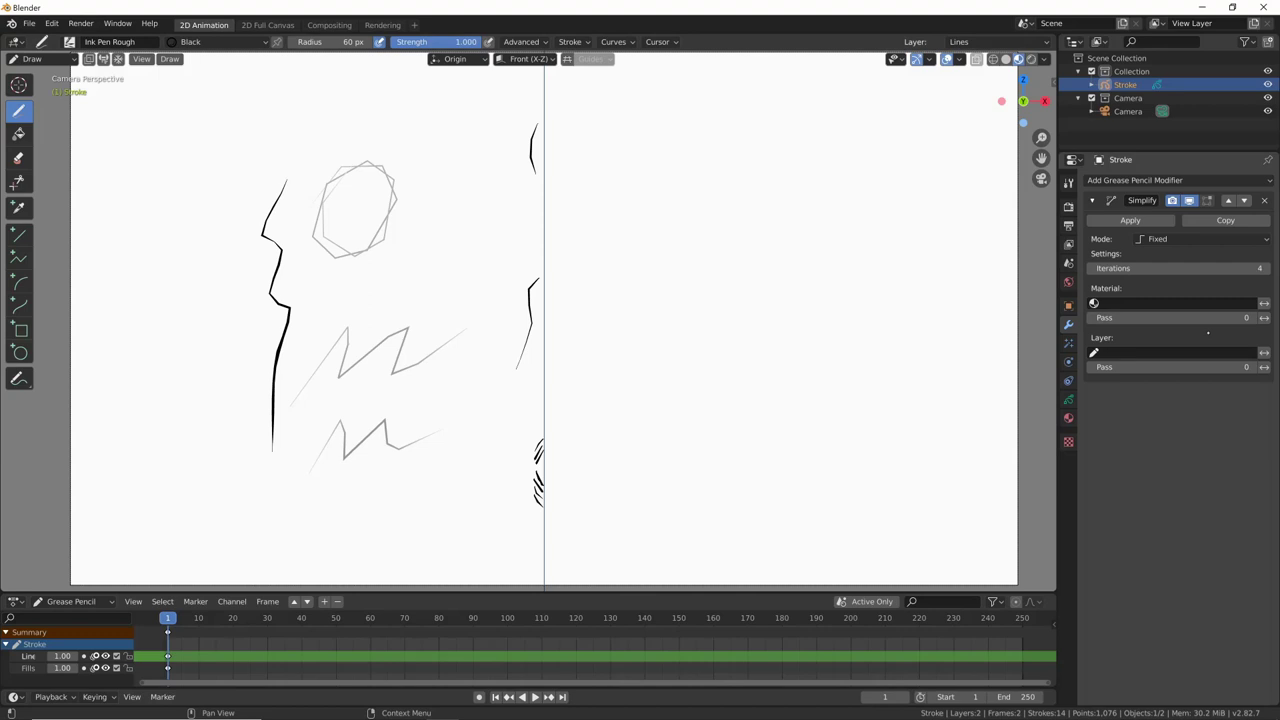
Add a Subdivide modifier at level 4 and compare strokes with each modifier hidden.
click(1249, 181)
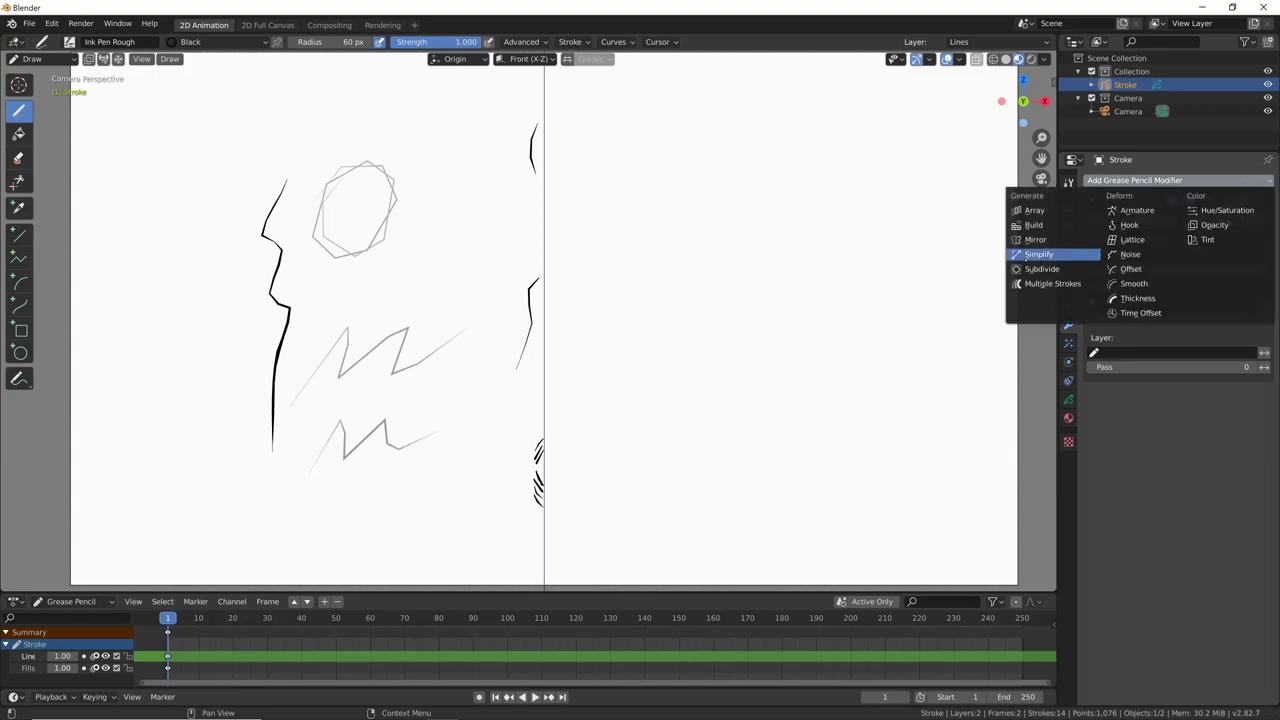
click(1045, 269)
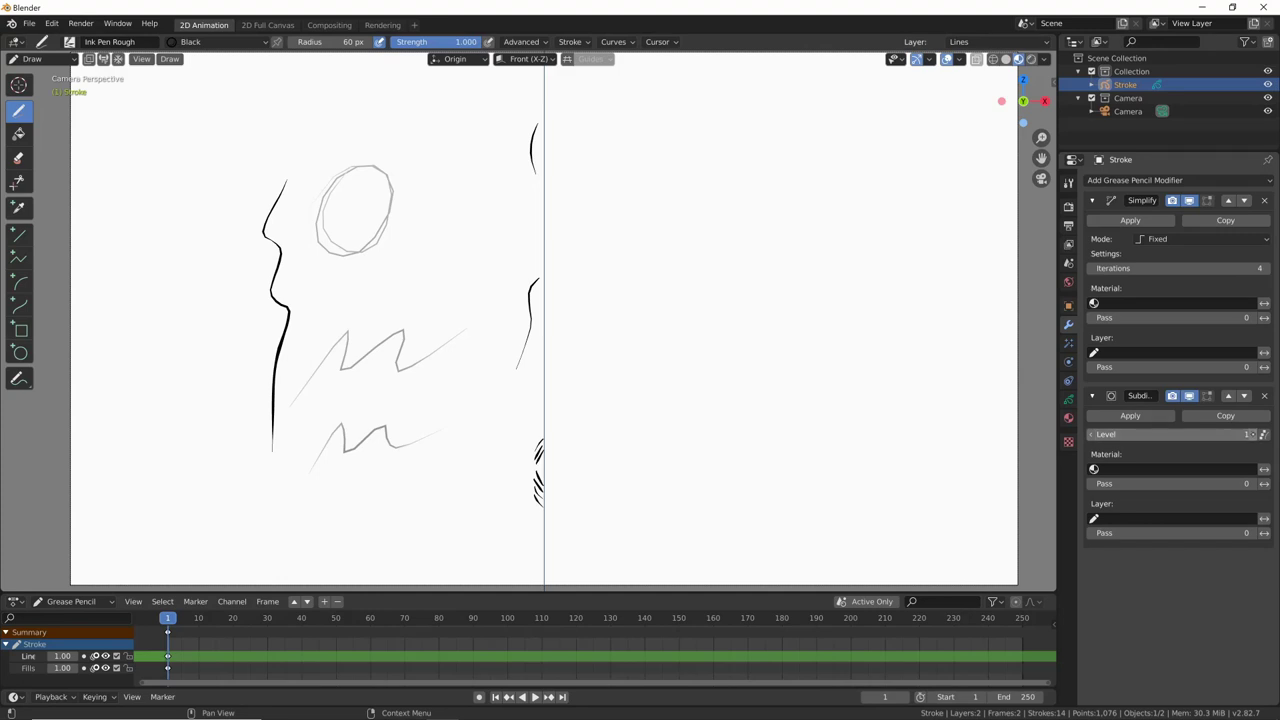
drag(1250, 434, 1272, 434)
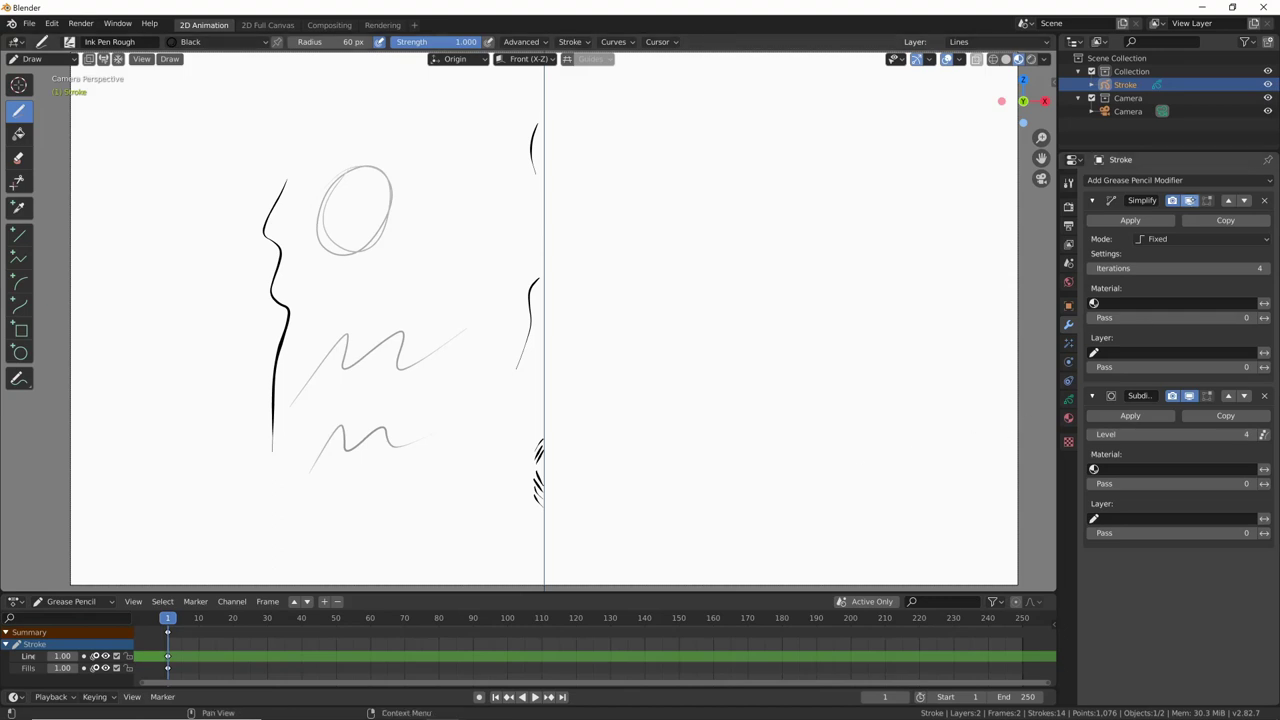
click(1189, 200)
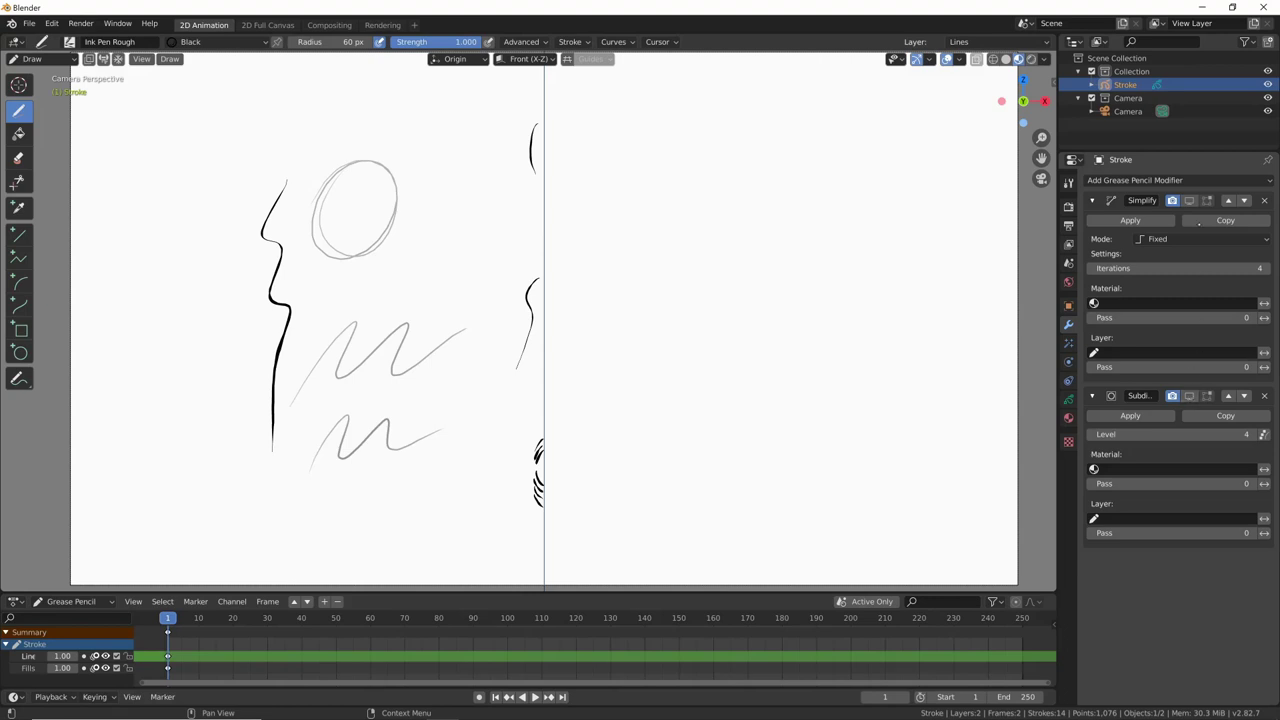
click(1189, 200)
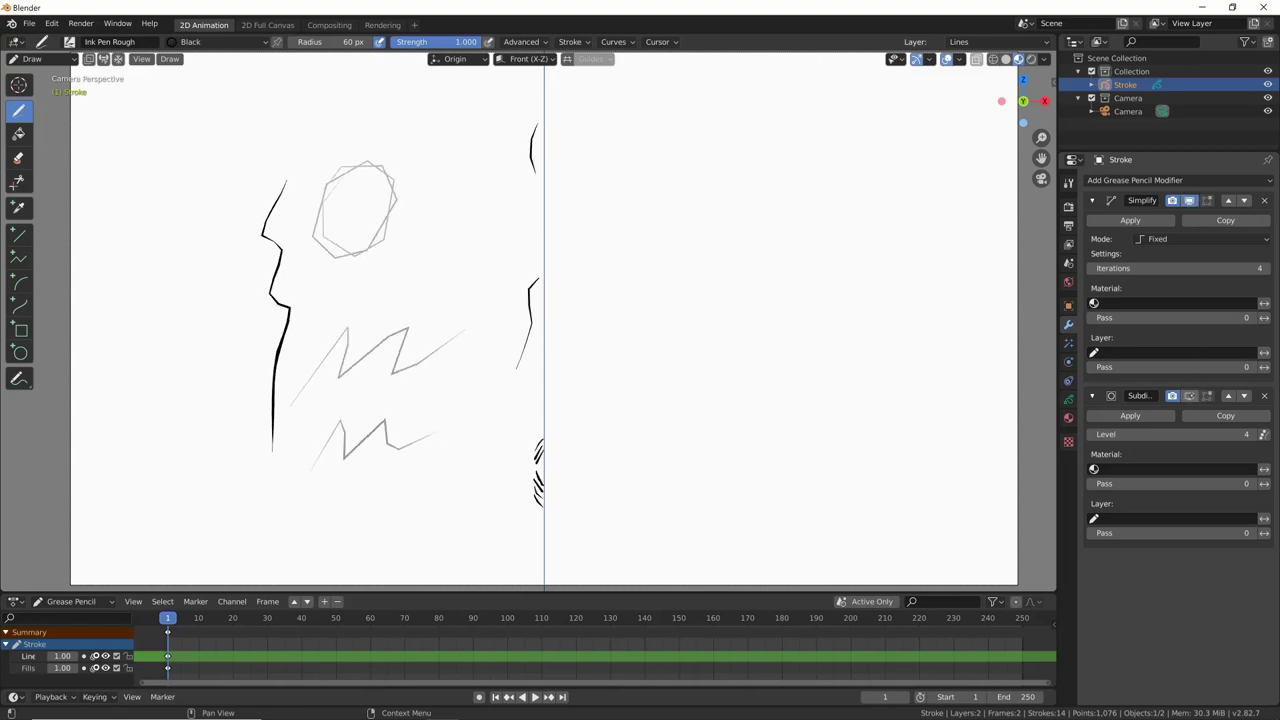
click(1189, 396)
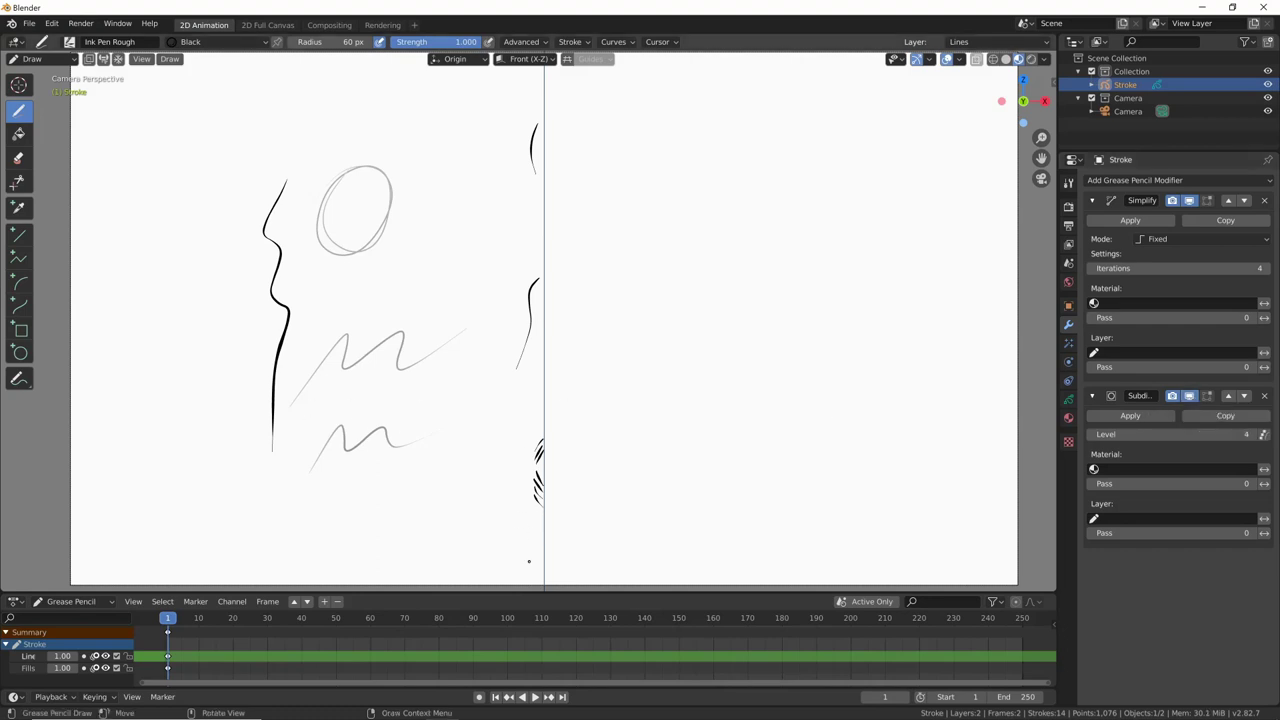
Collapse the modifier panels and move Subdivide above Simplify in the stack.
ctrl+click(1092, 200)
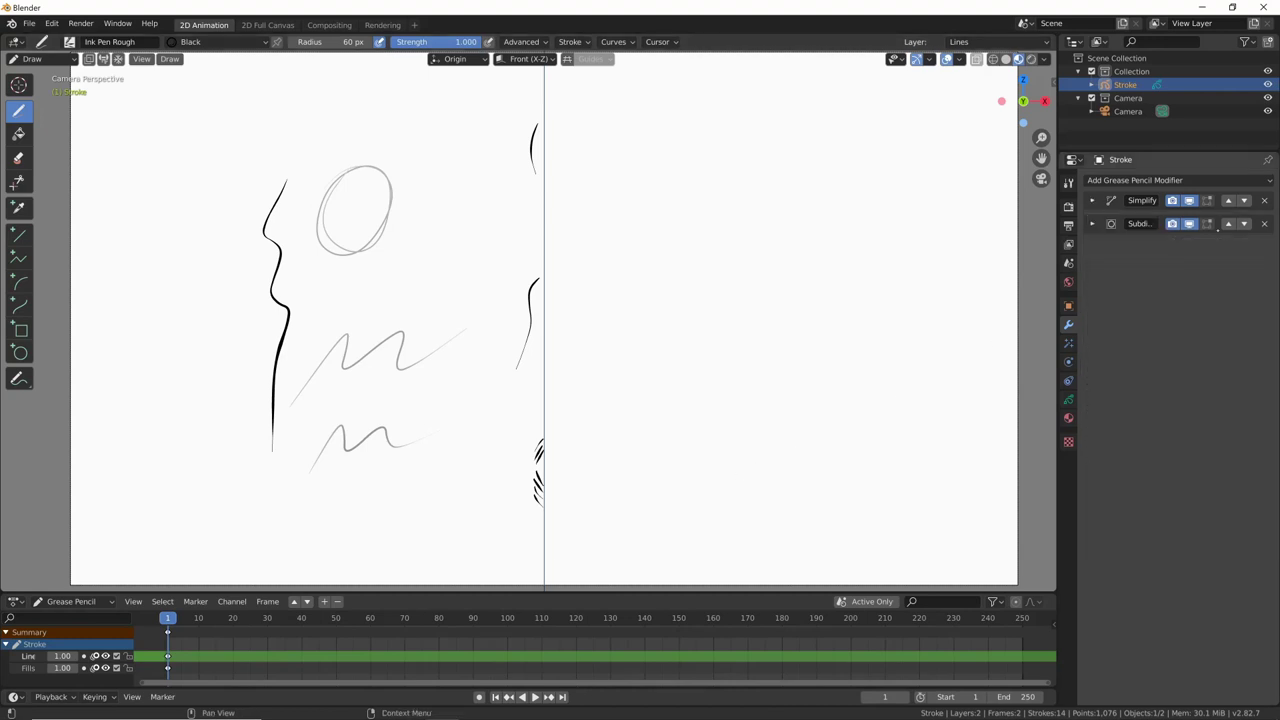
click(1244, 200)
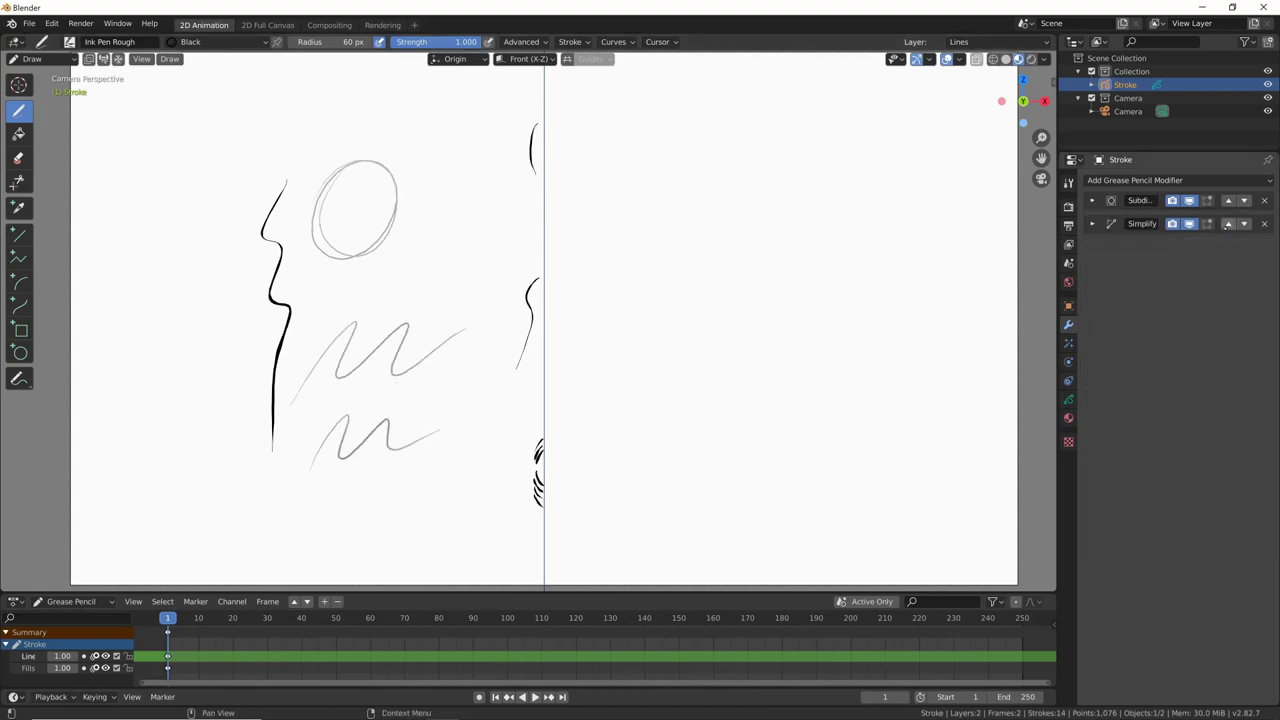
click(1092, 200)
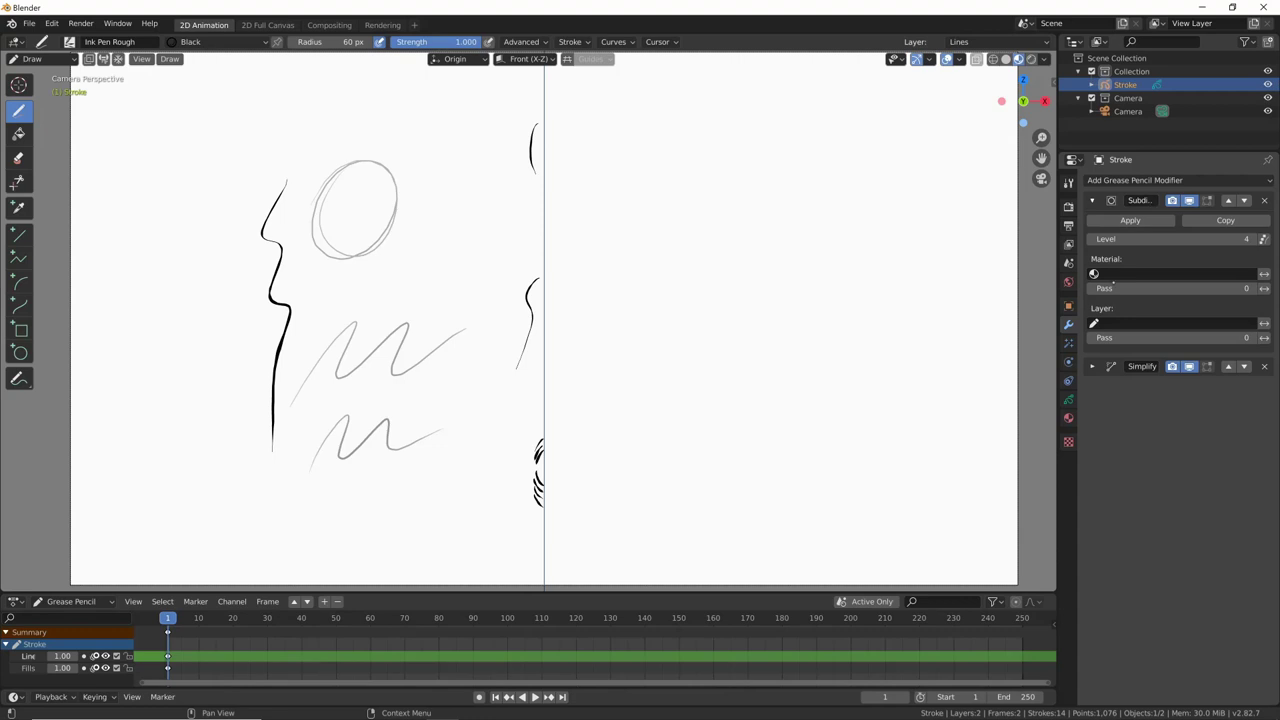
click(1092, 366)
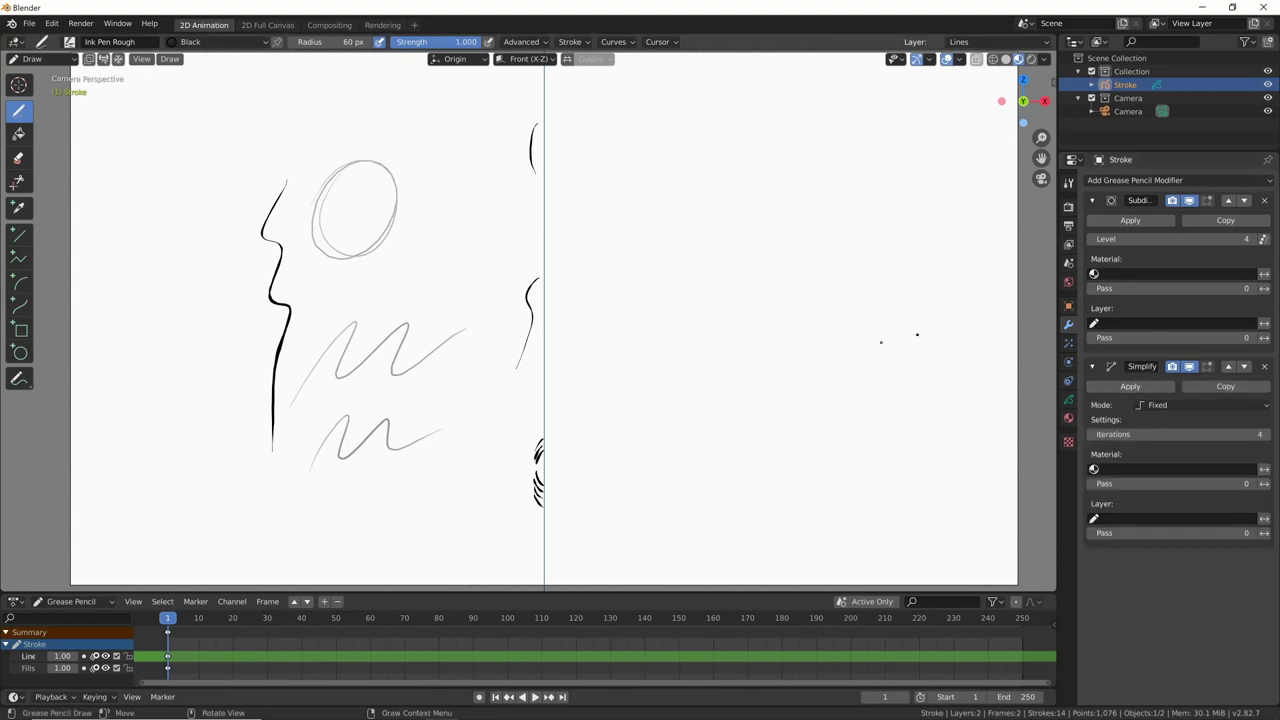
Compare strokes with Subdivide hidden and shown, then move Subdivide back below Simplify.
click(1189, 200)
click(1189, 366)
click(1189, 200)
click(1189, 200)
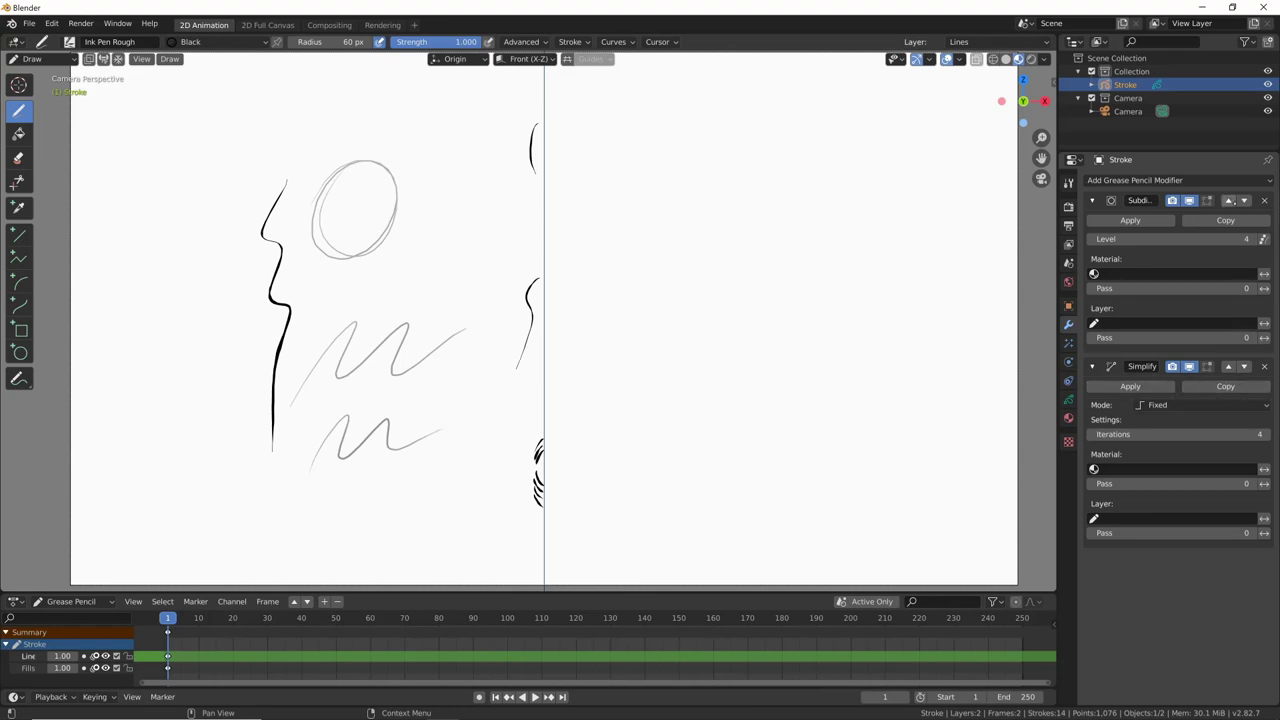
click(1244, 200)
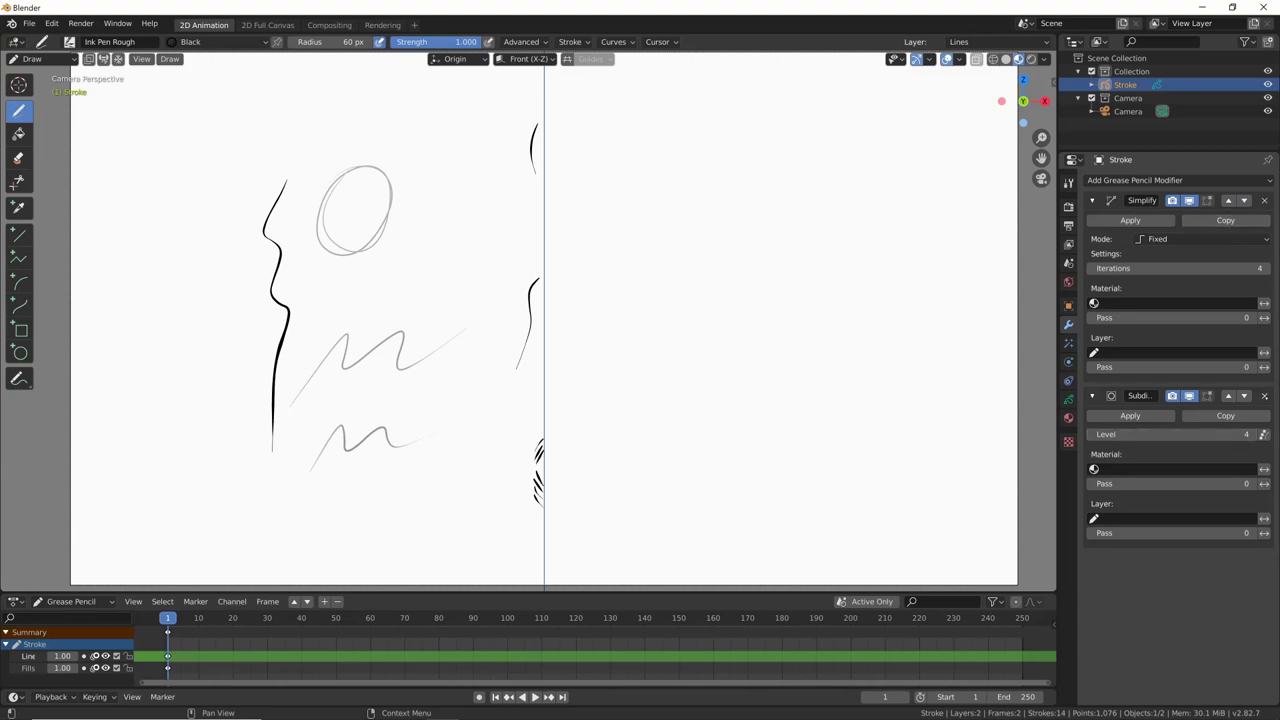
click(1219, 178)
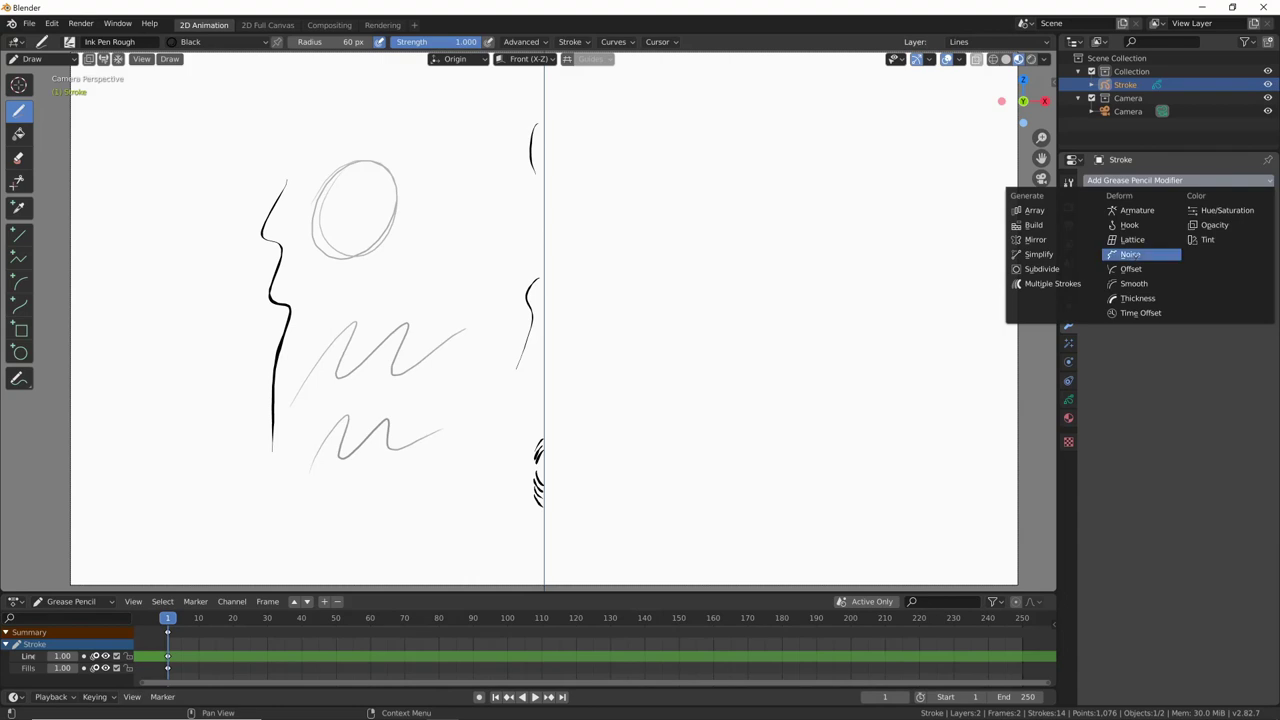
Add a Noise modifier and raise its factor for jaggier strokes.
click(1131, 255)
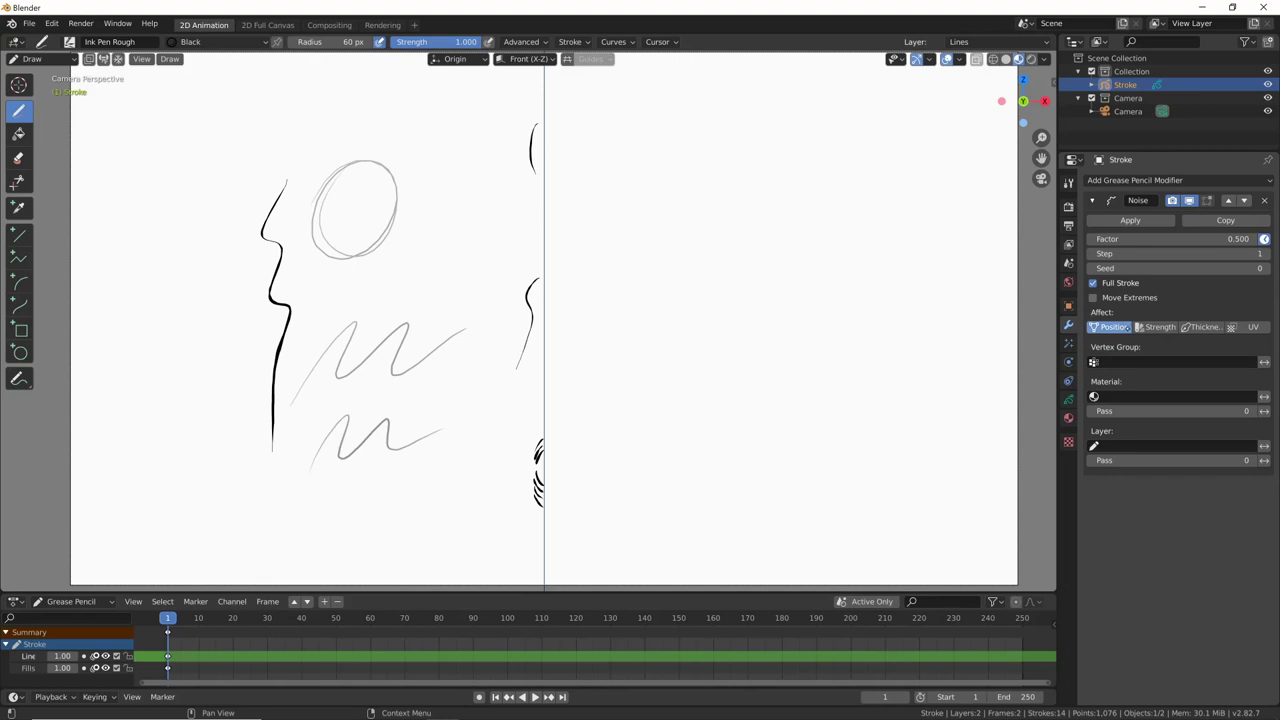
drag(1122, 328, 1114, 330)
drag(1134, 239, 1148, 239)
drag(1191, 238, 1195, 238)
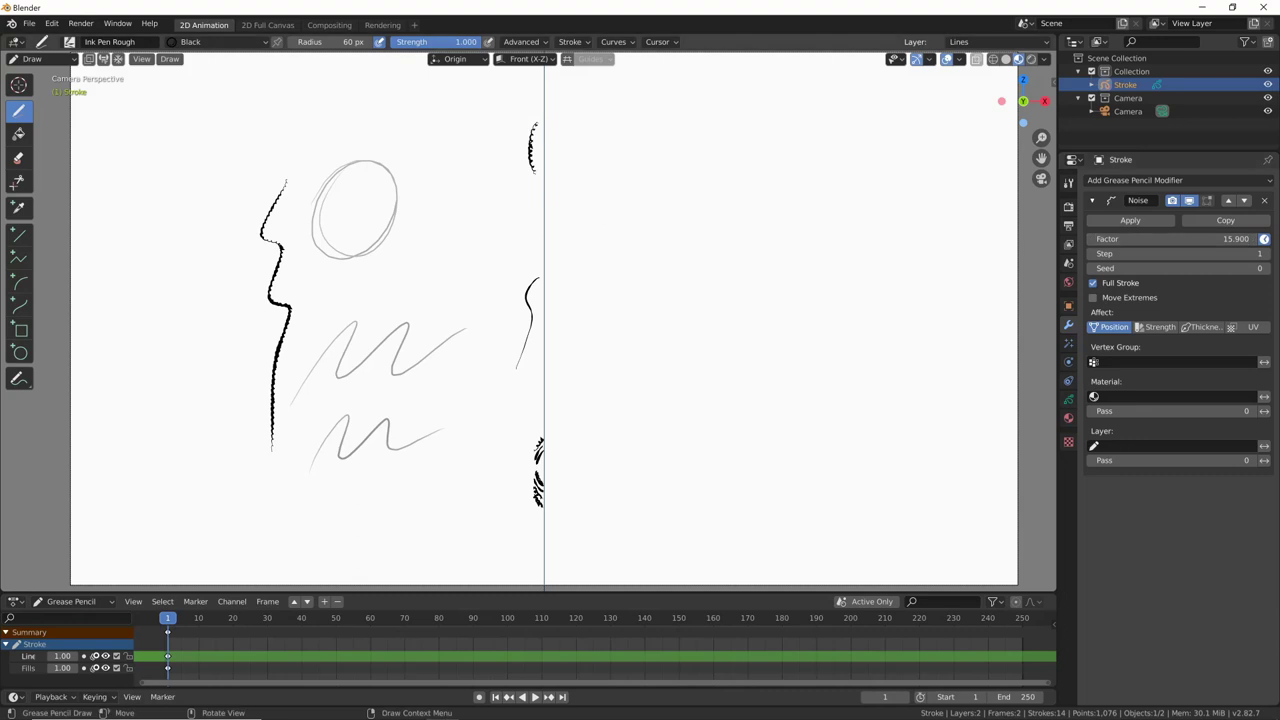
Draw a dotted vertical stroke left of the sketch with a 221 px brush.
drag(253, 113, 221, 448)
key(ctrl+z)
key(f)
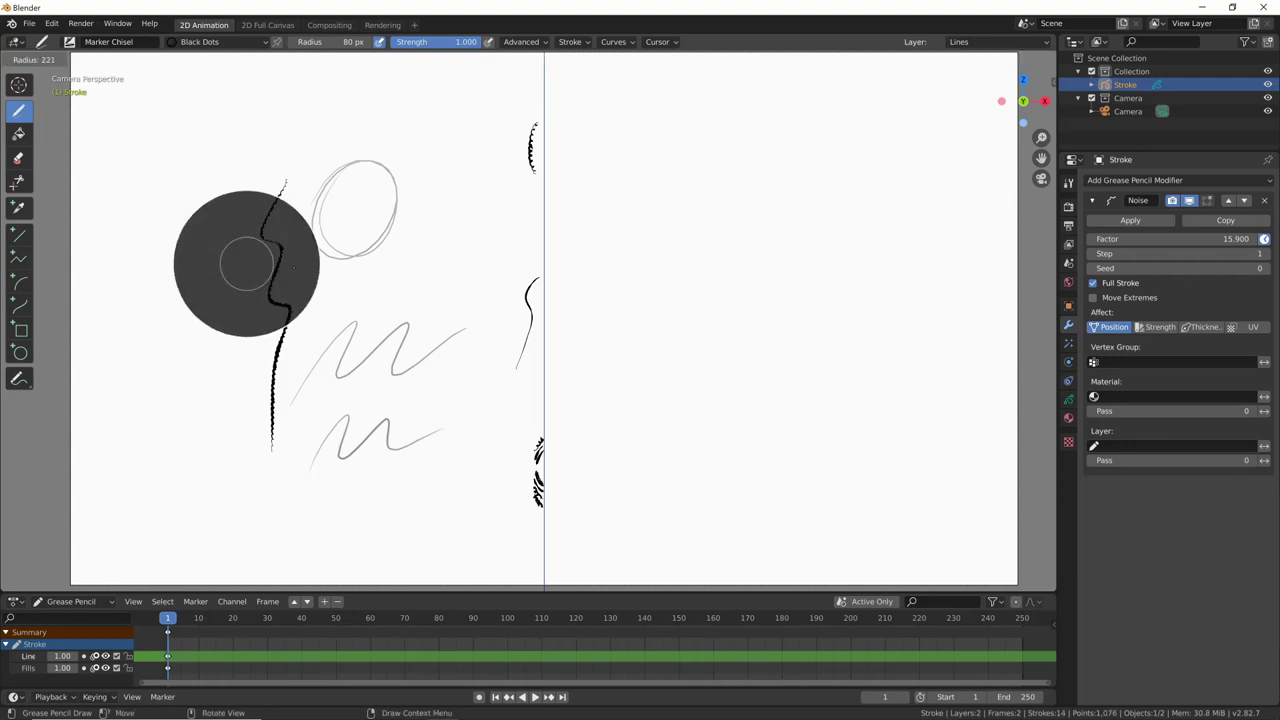
click(248, 95)
drag(232, 213, 220, 521)
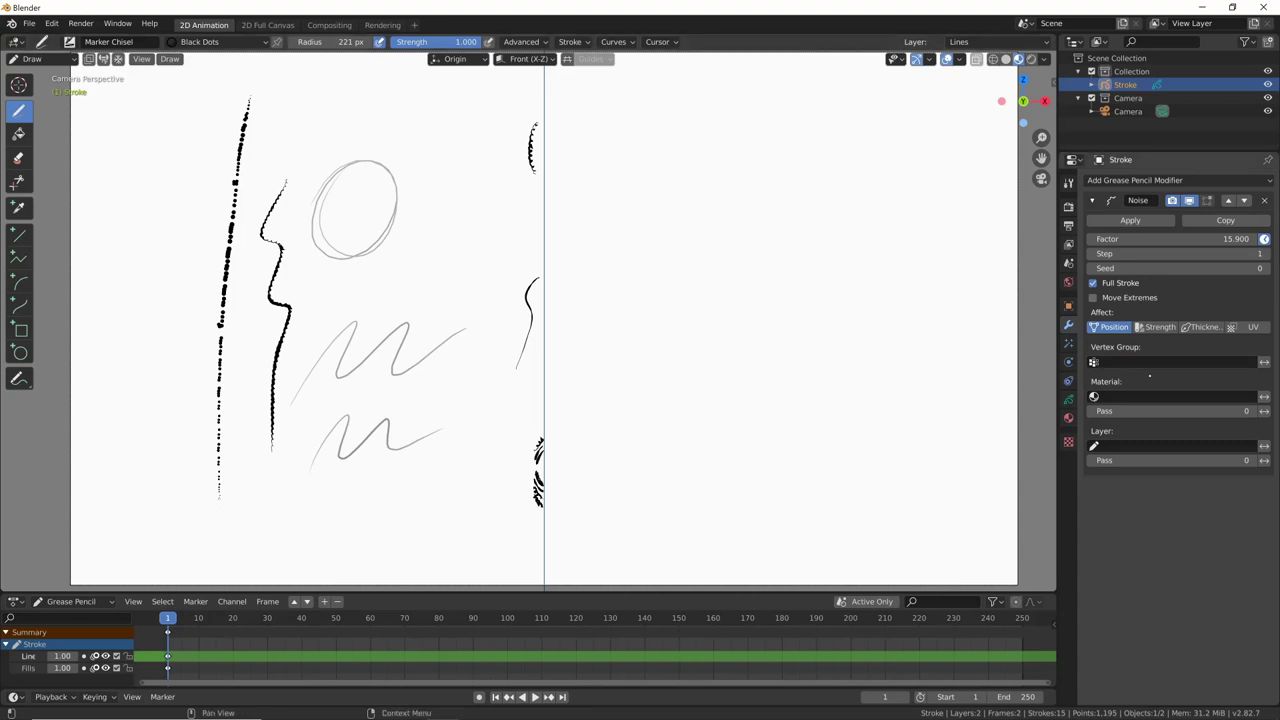
Tune the noise factor to 15.3 and compare Full Stroke off and on, leaving it on.
drag(1212, 239, 1199, 239)
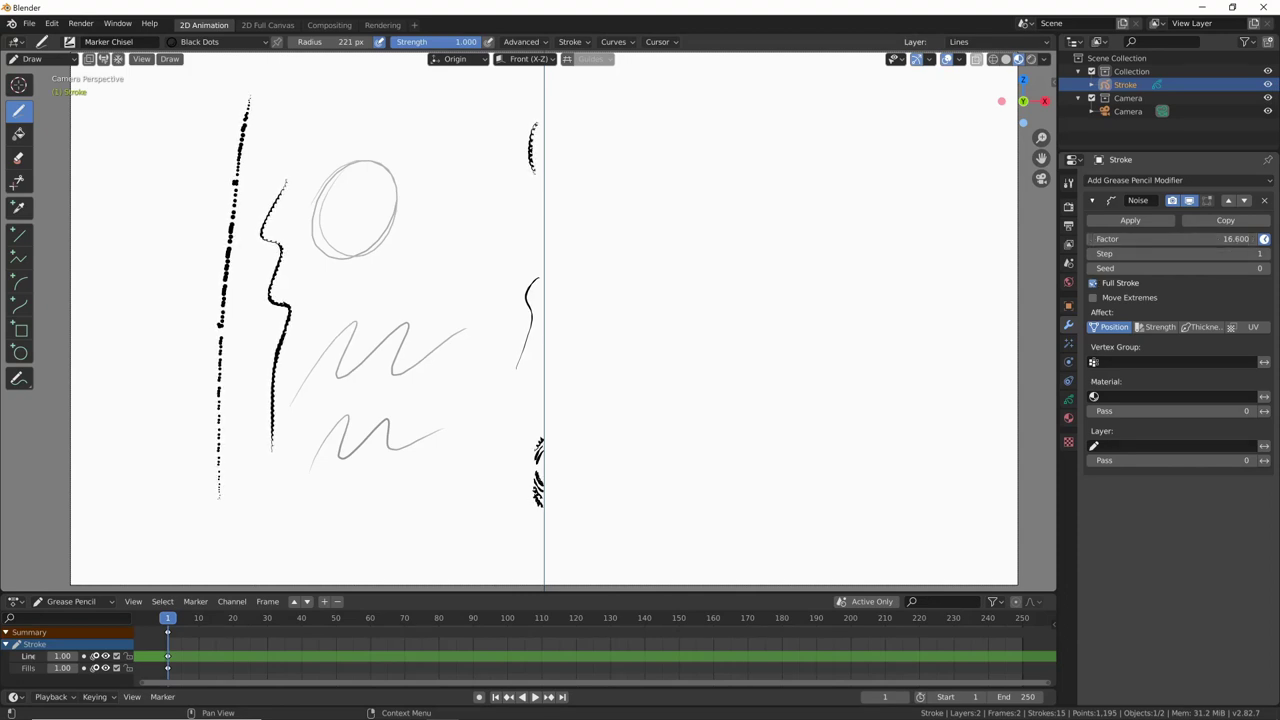
double_click(1094, 283)
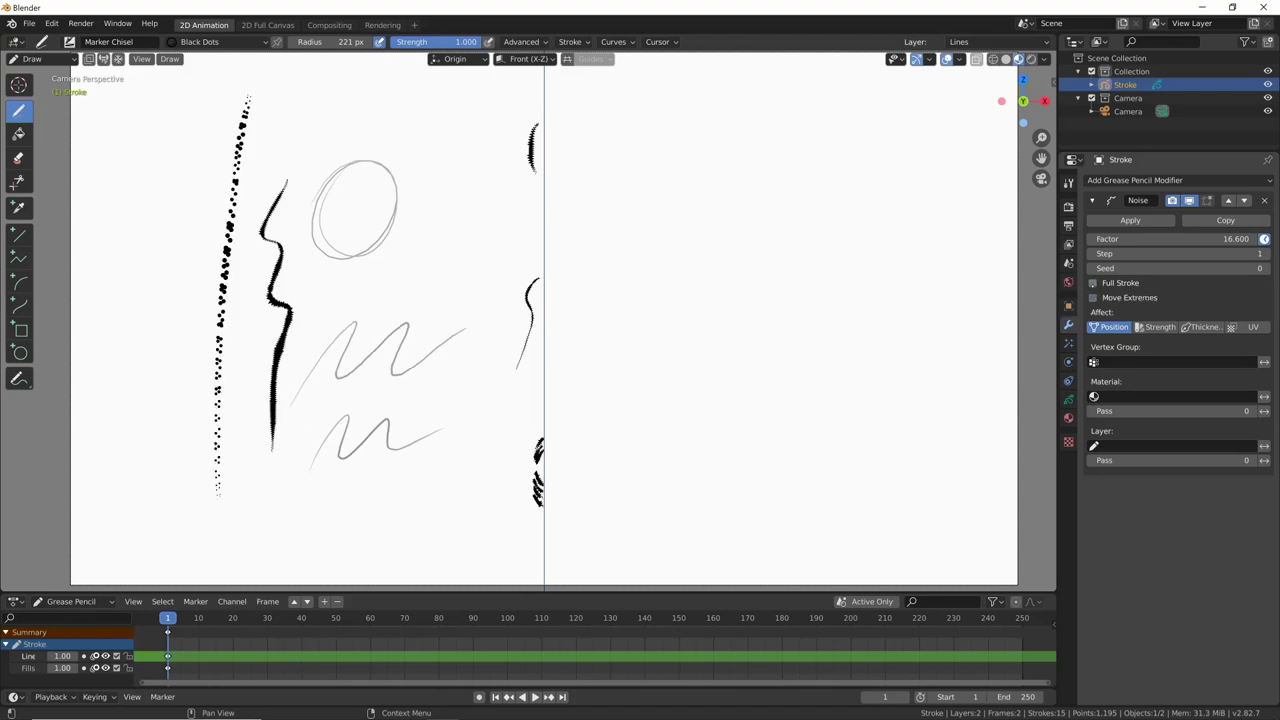
drag(1183, 240, 1210, 239)
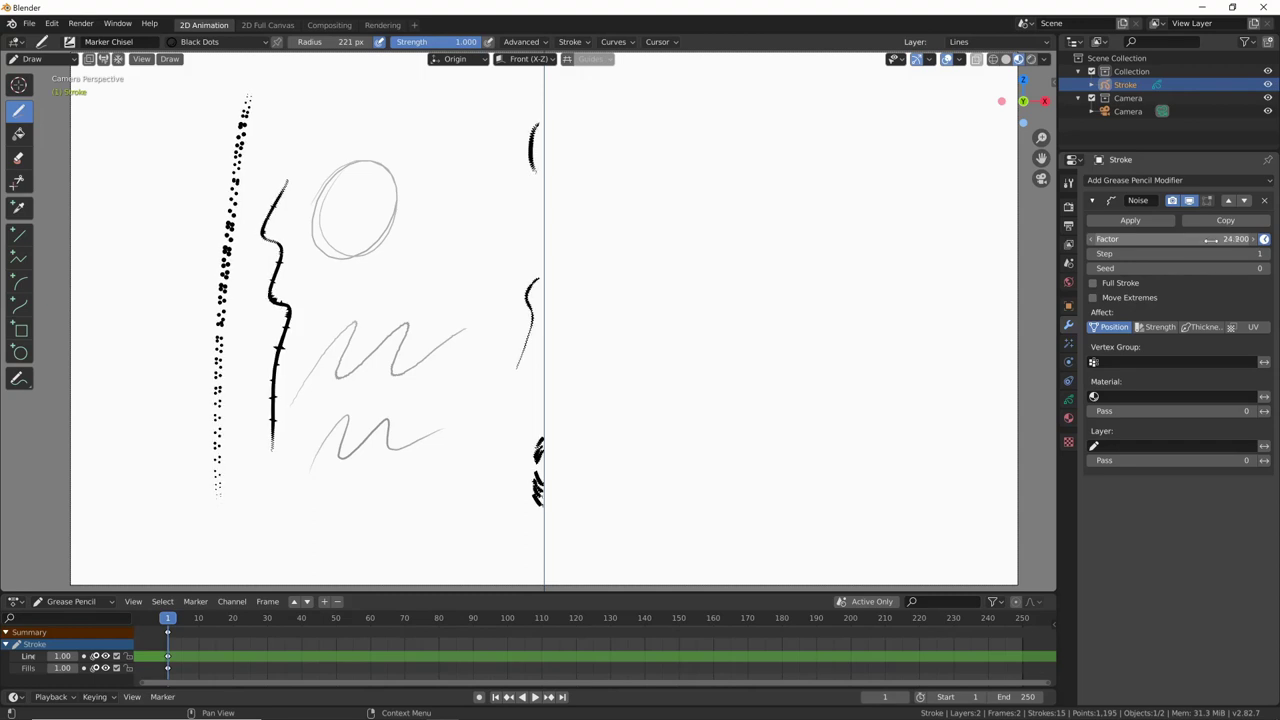
mouse_move(1215, 240)
mouse_down()
mouse_move(1137, 245)
mouse_move(1177, 240)
mouse_up()
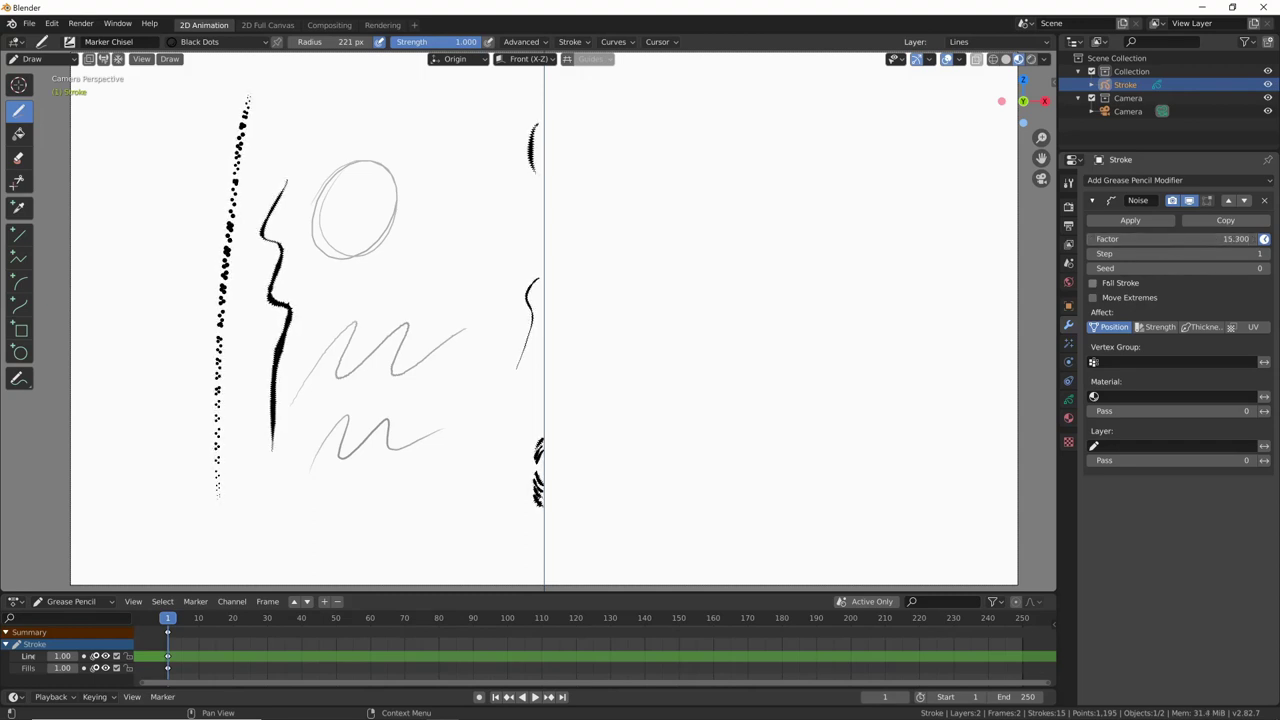
click(1092, 283)
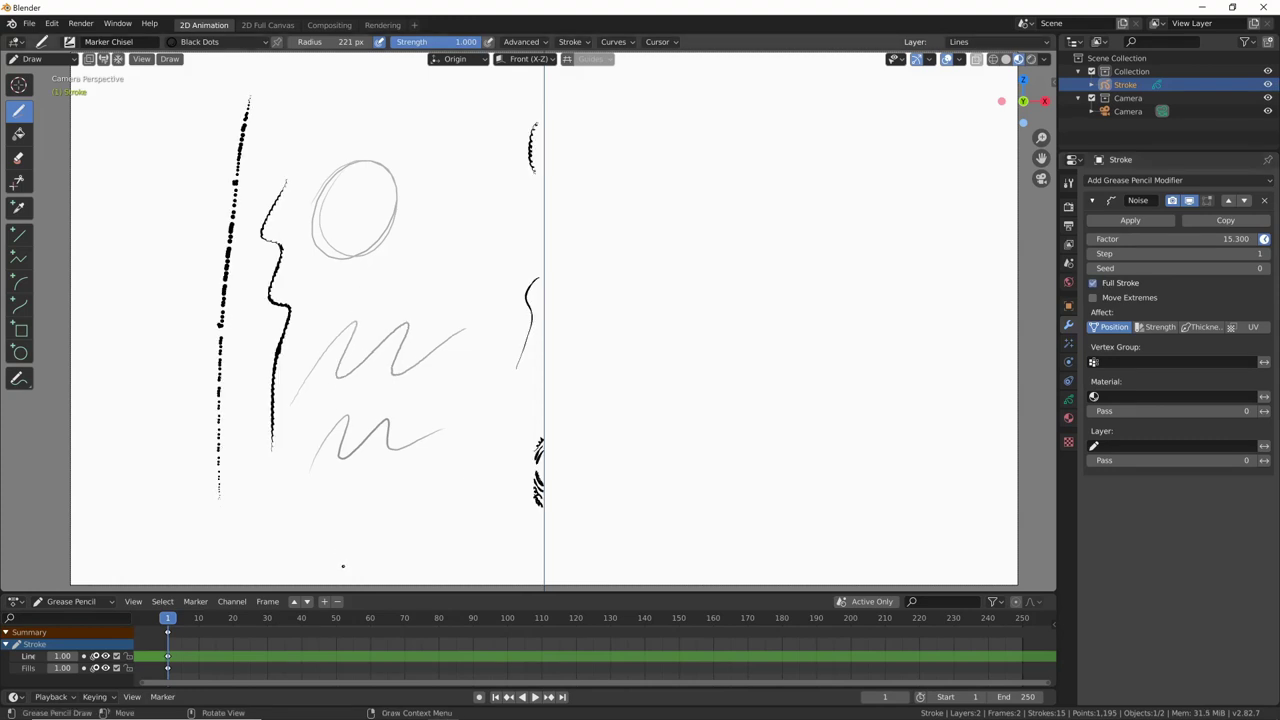
Try noise Step 2 then back to 1, and raise the Seed to 4.
click(1265, 254)
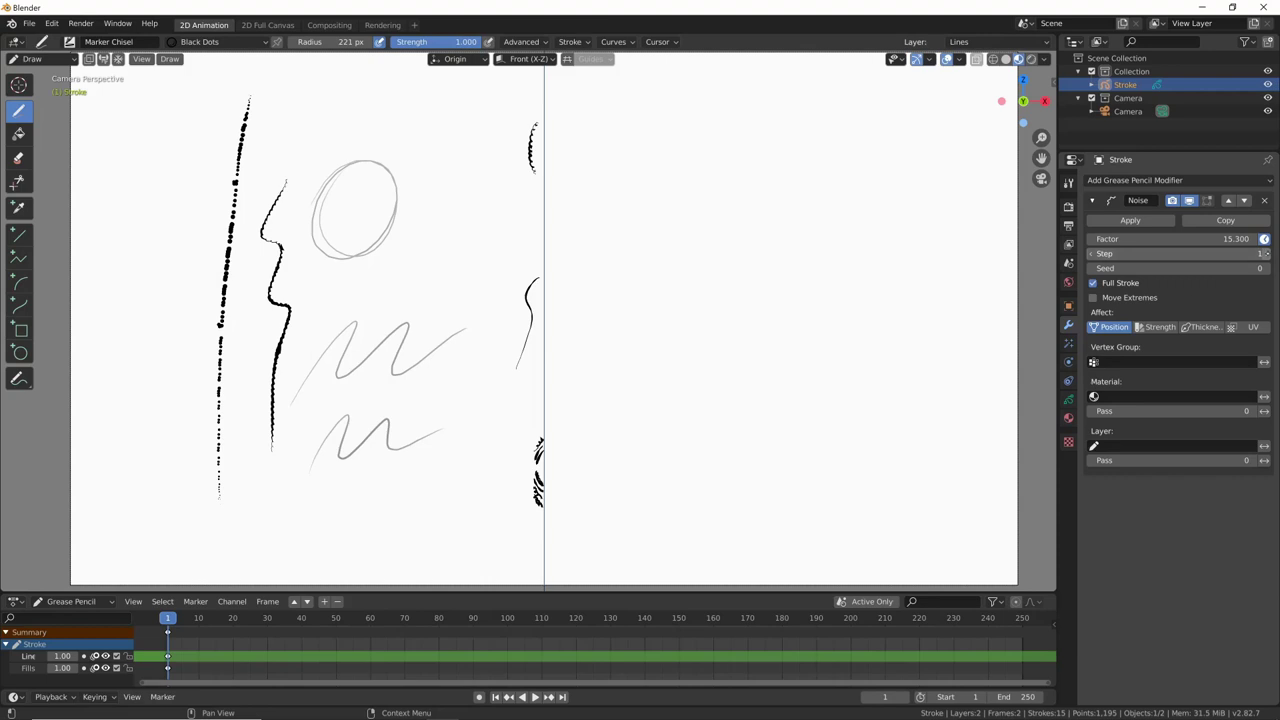
click(1091, 254)
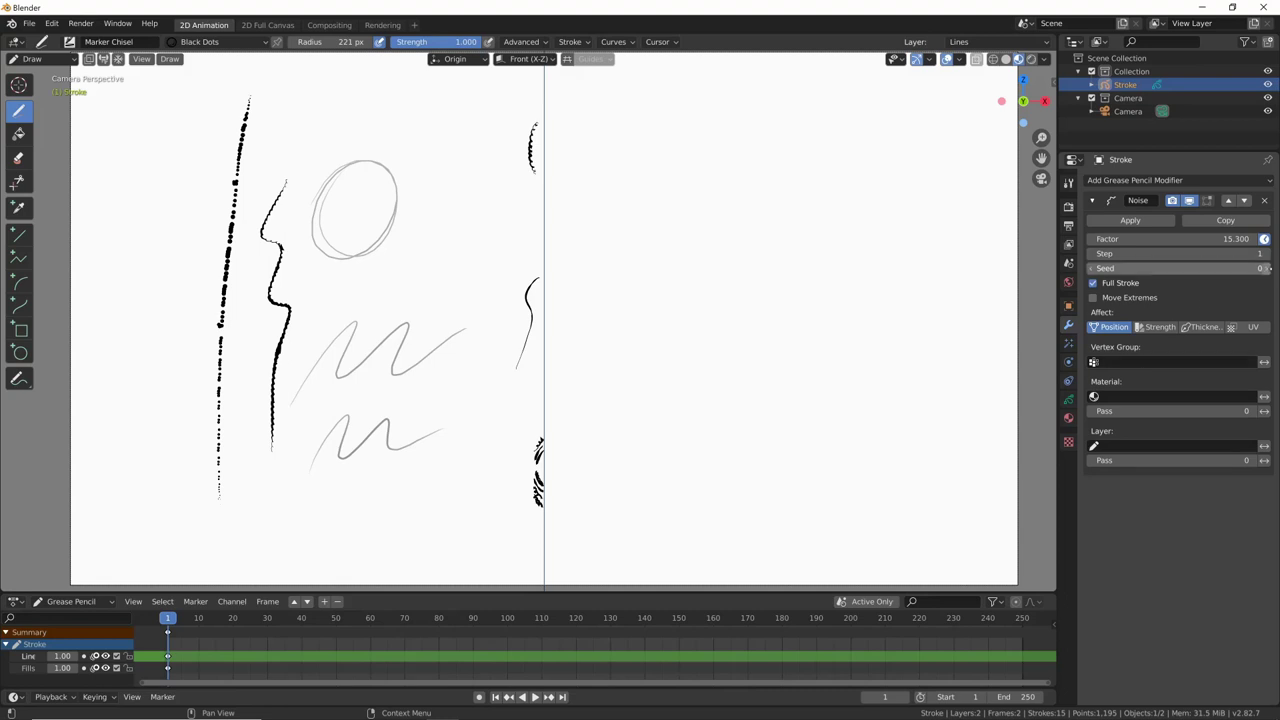
click(1266, 268)
click(1266, 268)
click(1266, 268)
click(1266, 268)
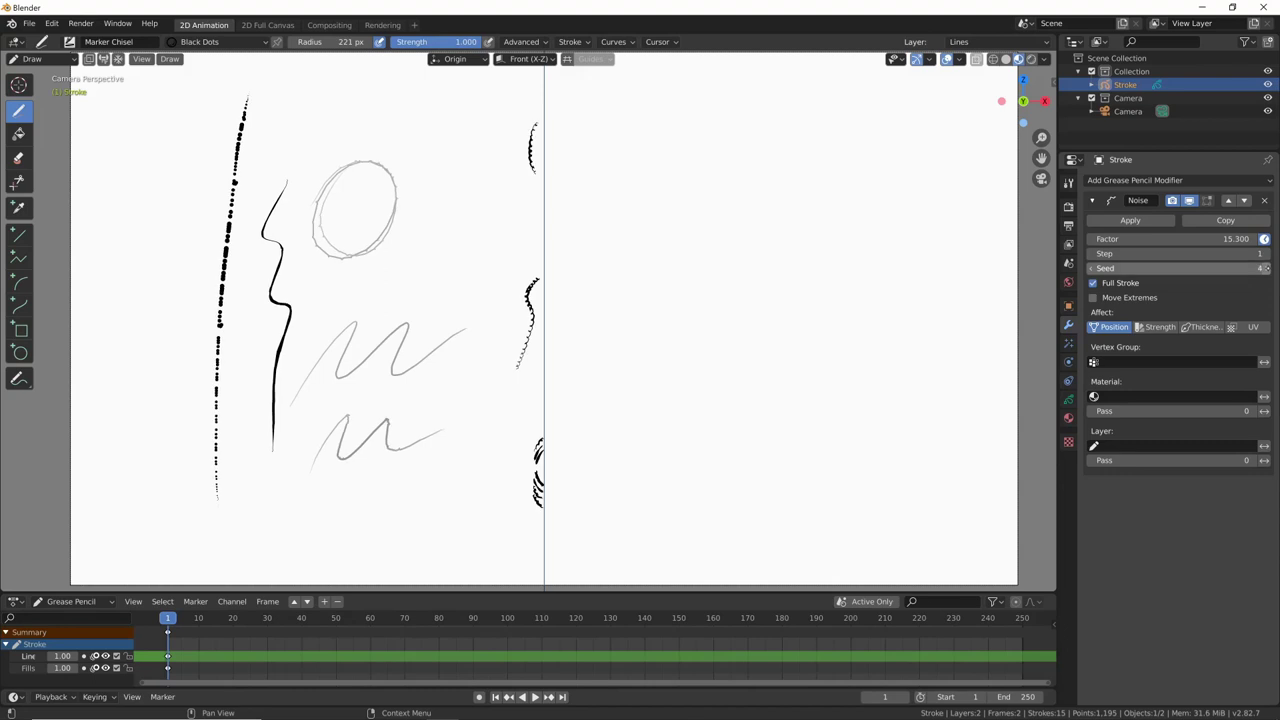
Cycle the Seed up to 10, reset it to 1, and set noise Factor 20.100.
click(1266, 268)
click(1266, 268)
click(1266, 268)
click(1266, 268)
click(1266, 268)
click(1266, 268)
click(1266, 268)
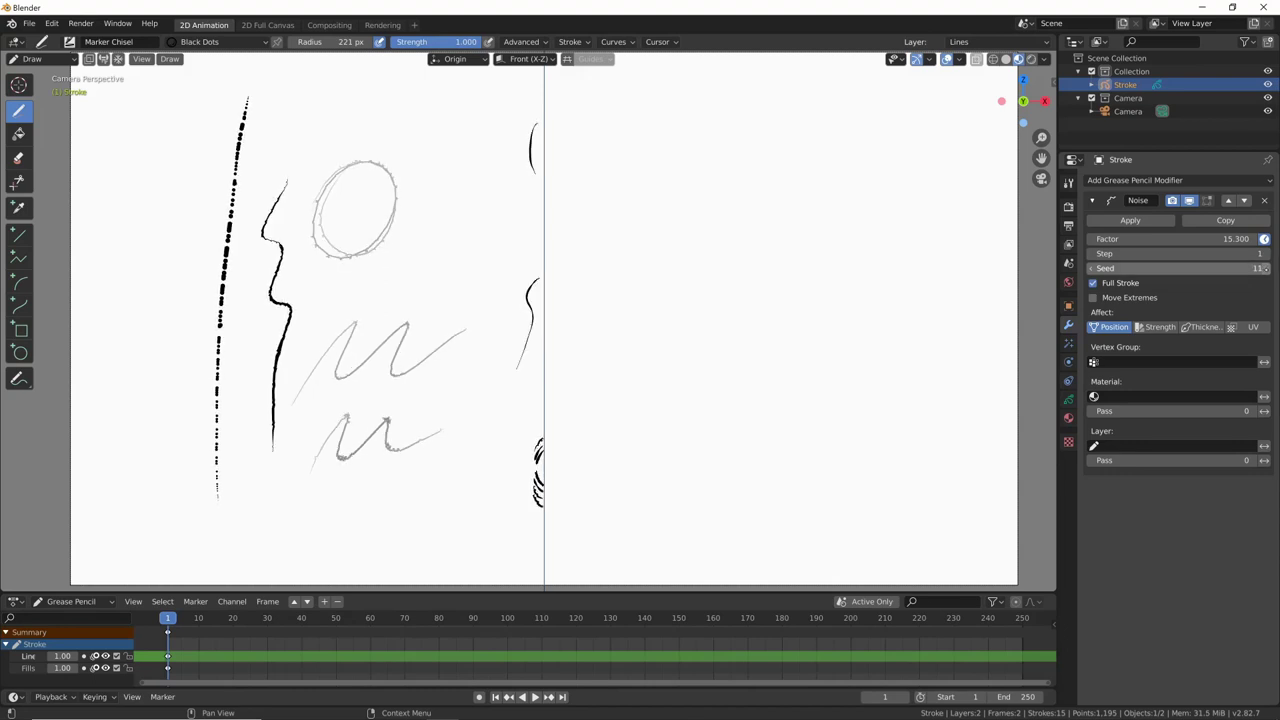
key(BackSpace)
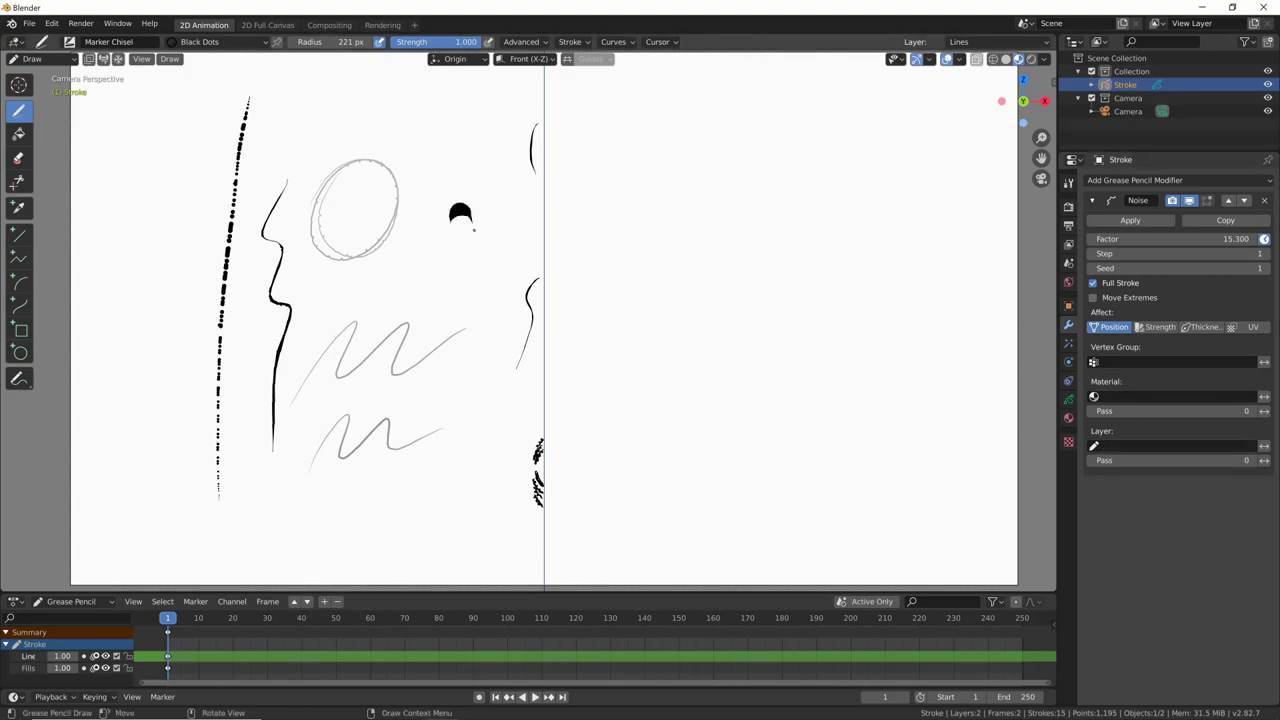
drag(1180, 238, 1230, 238)
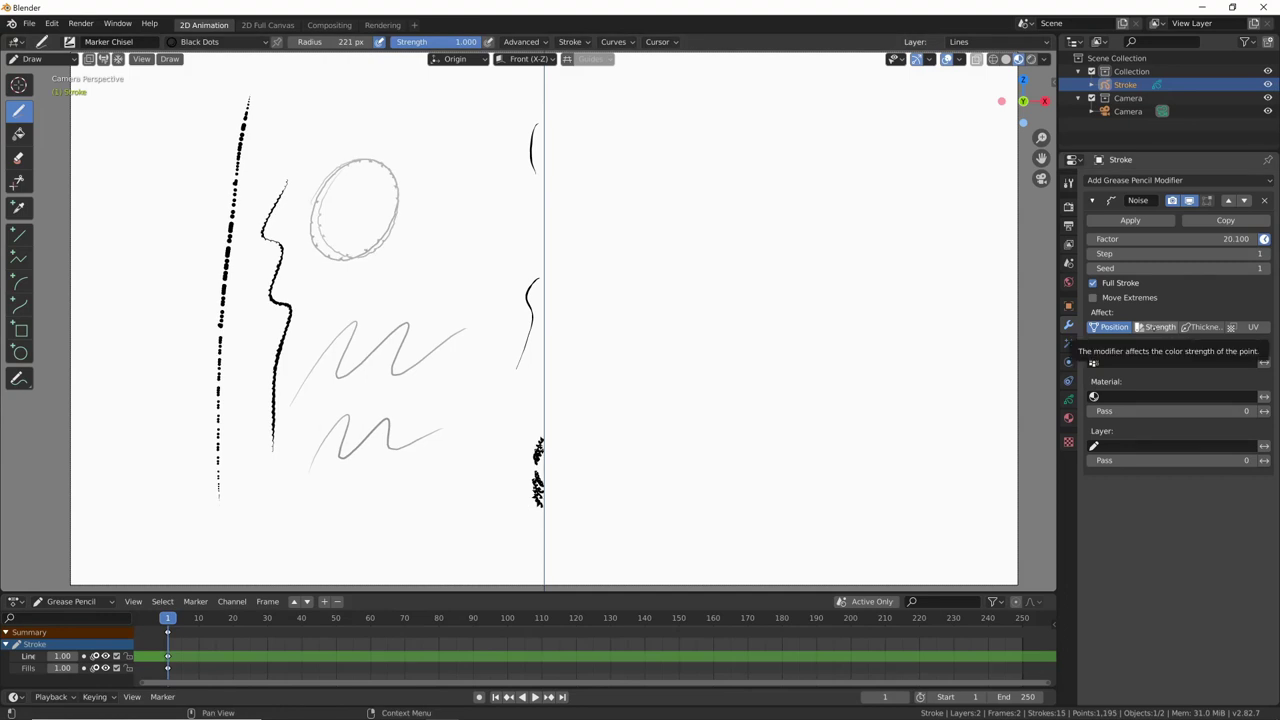
Switch the Noise modifier to affect strength instead of position, with Seed 3.
click(1153, 328)
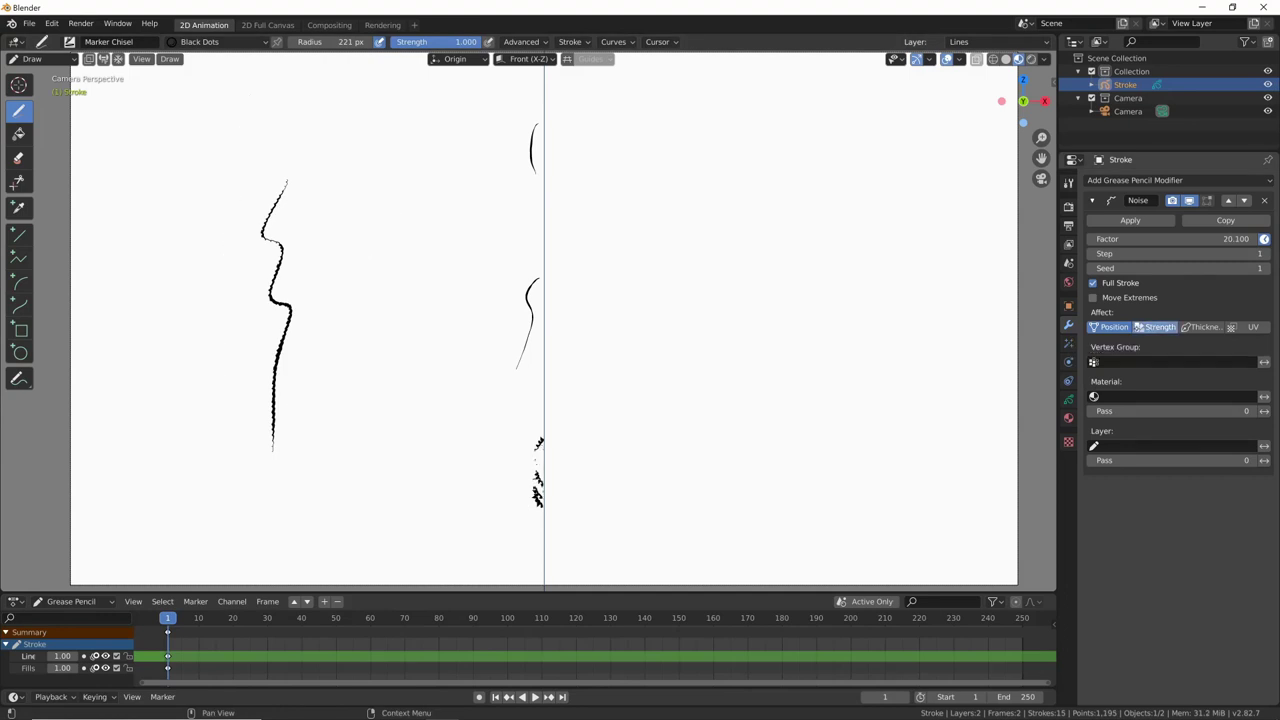
click(1112, 327)
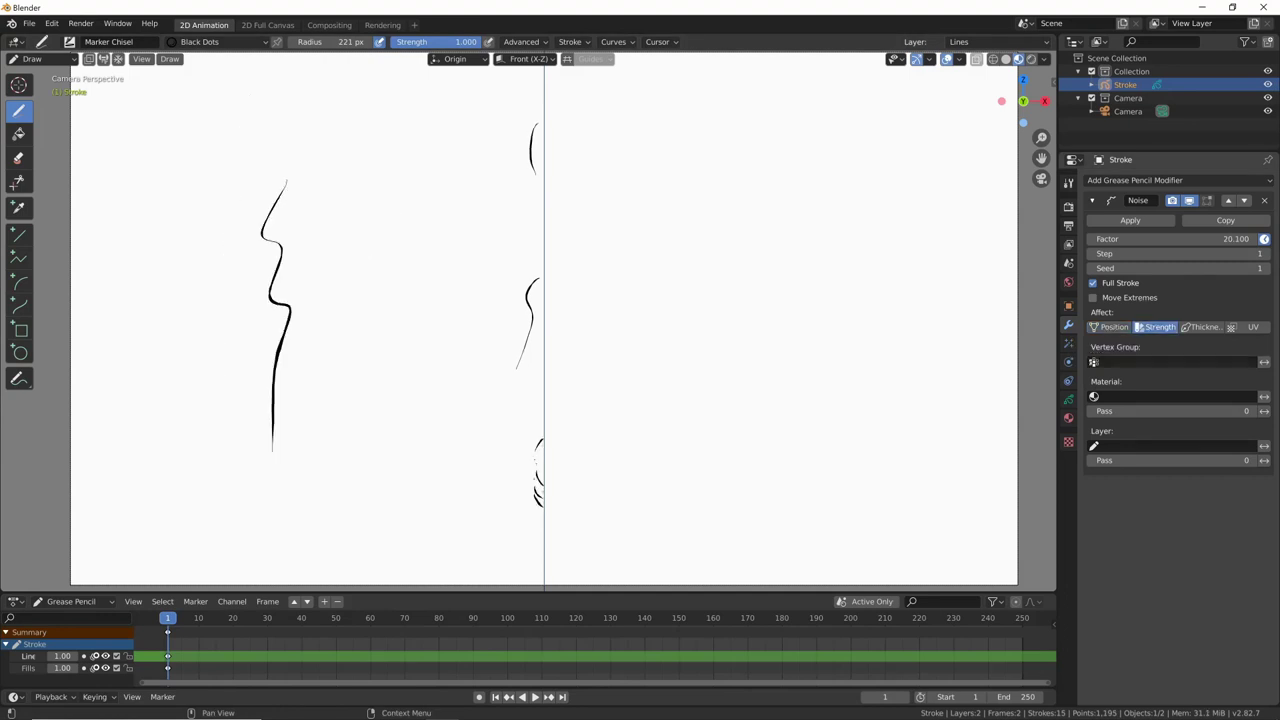
mouse_move(1208, 239)
mouse_down()
mouse_move(1149, 239)
mouse_move(1218, 239)
mouse_up()
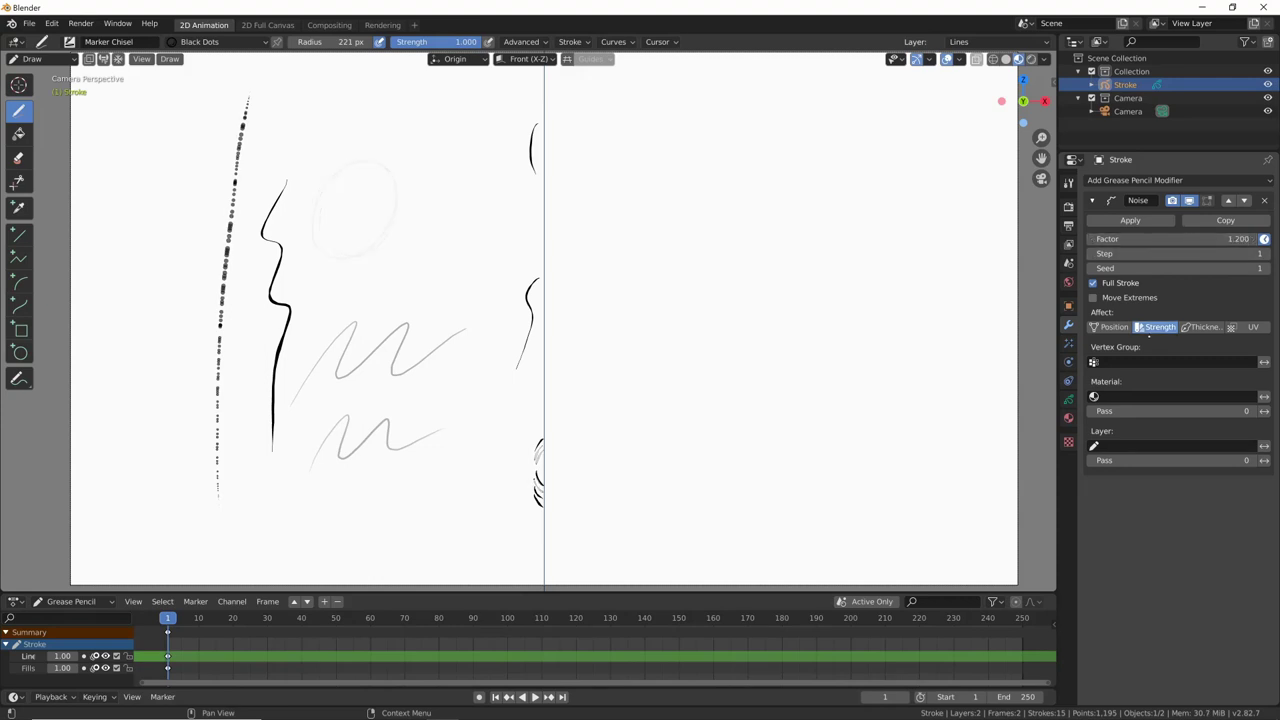
click(1263, 268)
click(1263, 268)
Draw a pink marker stroke across the top and lower the Noise factor to 0.700.
mouse_move(512, 90)
mouse_down()
mouse_move(296, 134)
mouse_move(498, 114)
mouse_up()
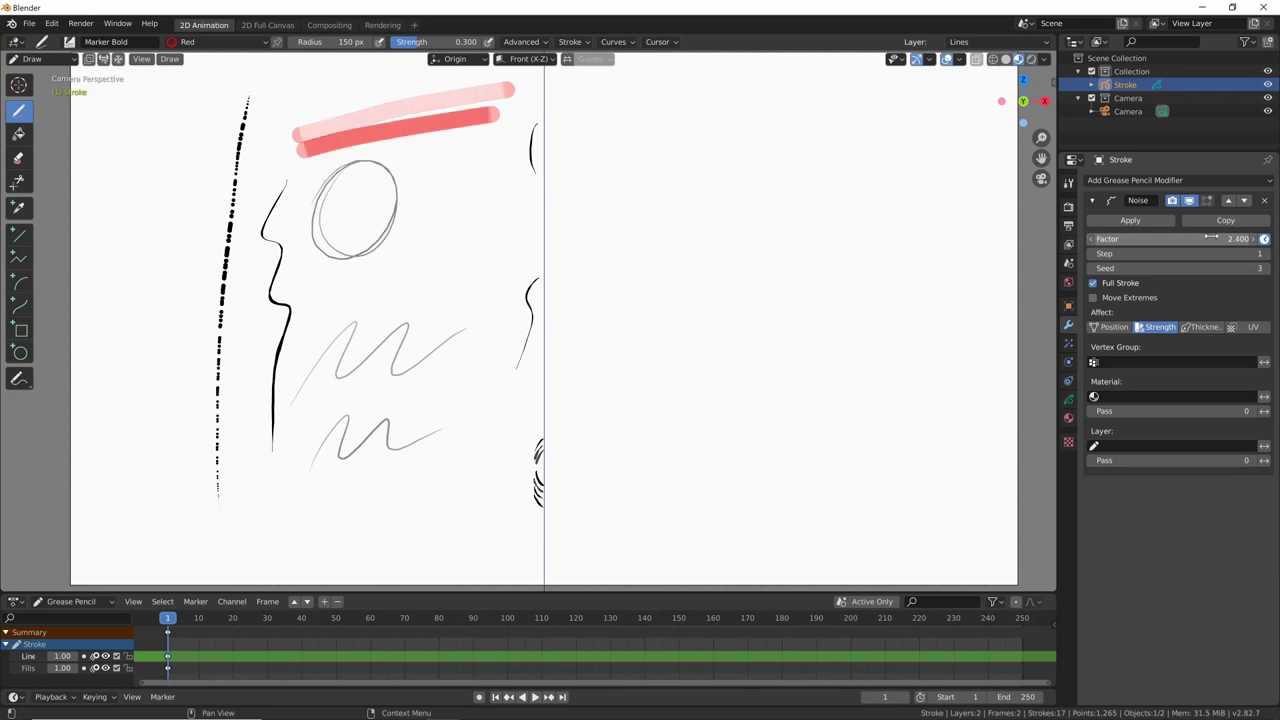
mouse_move(1196, 238)
mouse_down()
mouse_move(1130, 238)
mouse_move(1215, 238)
mouse_up()
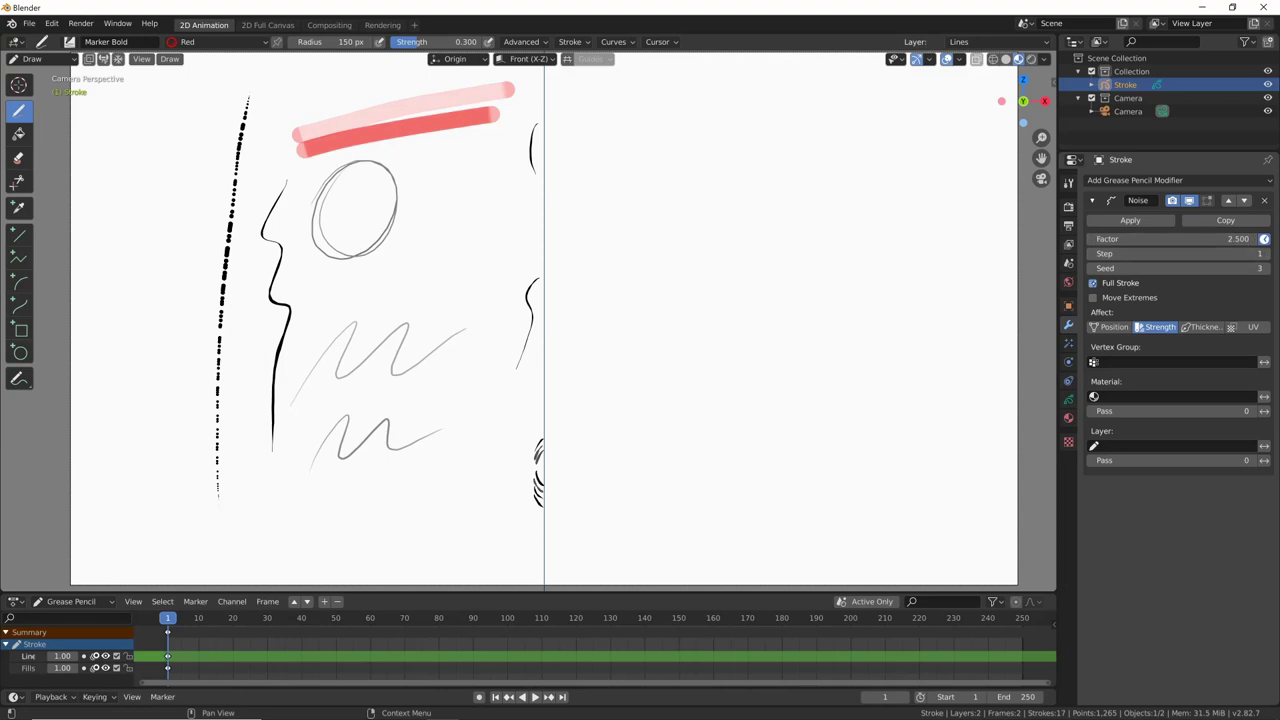
drag(1209, 238, 1192, 238)
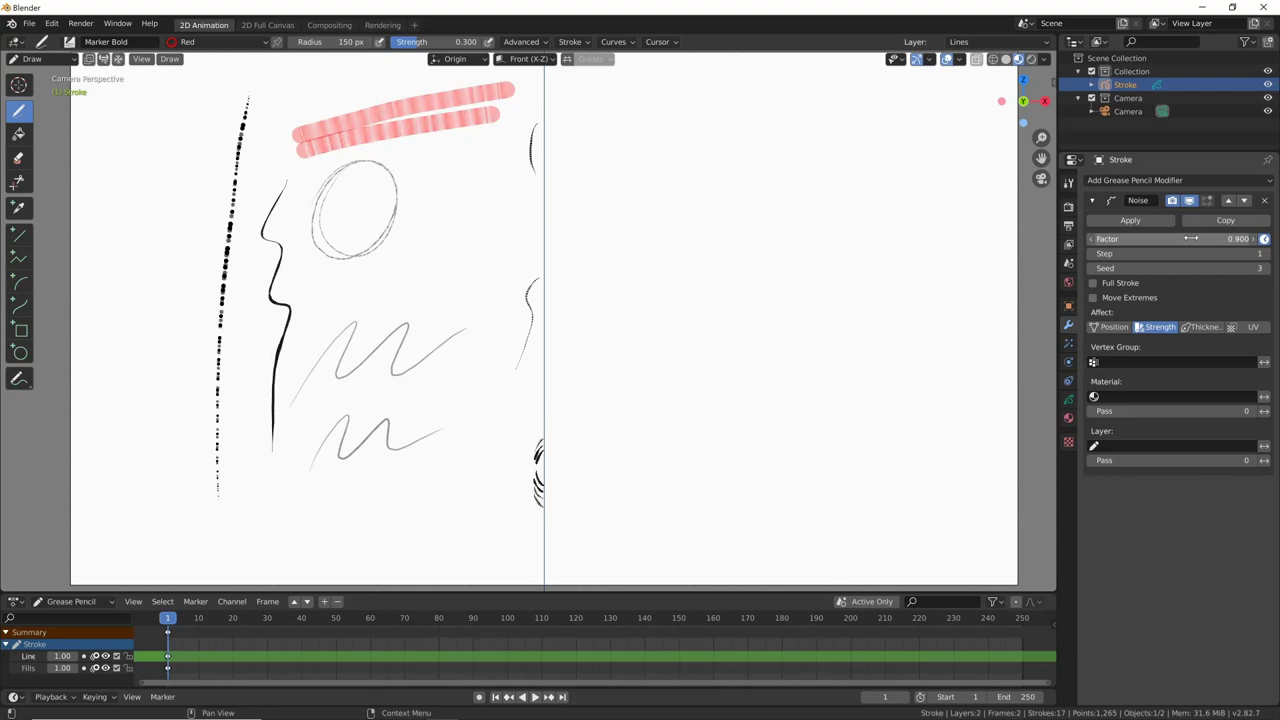
drag(1191, 238, 1180, 238)
Test Noise on thickness with varied factors and Full Stroke enabled.
click(1158, 327)
click(1201, 327)
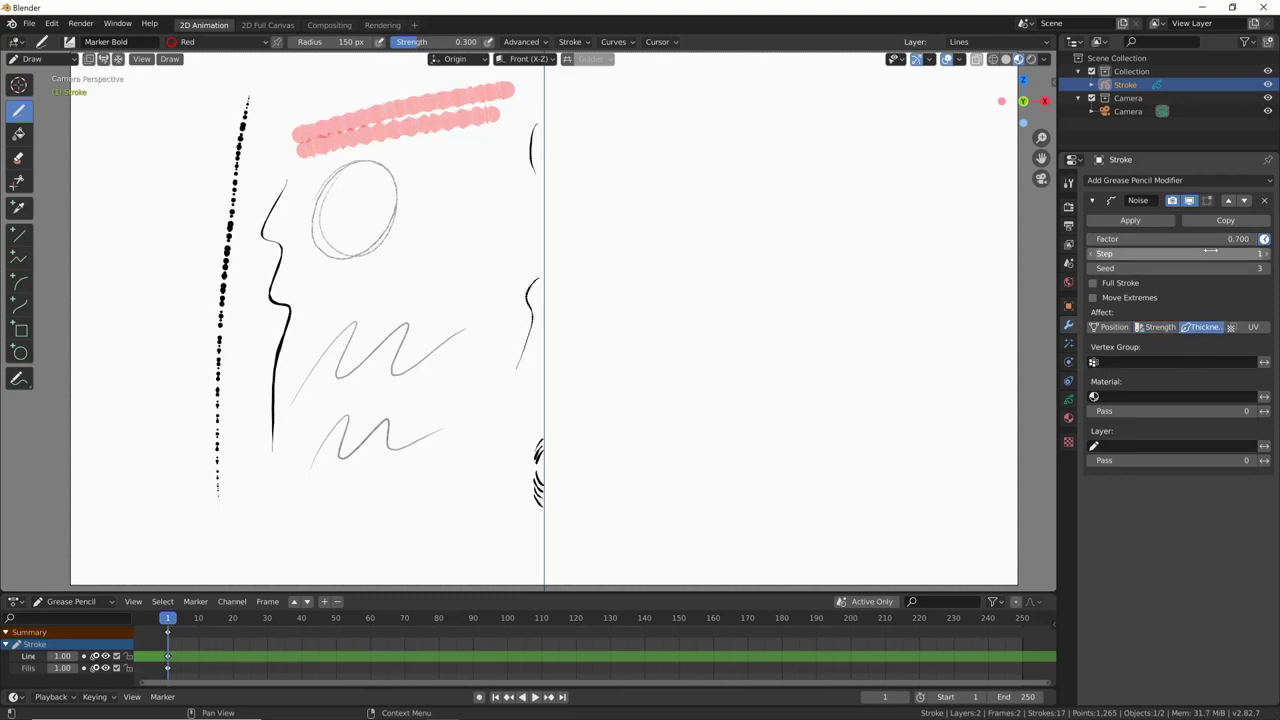
mouse_move(1192, 238)
mouse_down()
mouse_move(1230, 238)
mouse_move(1204, 239)
mouse_up()
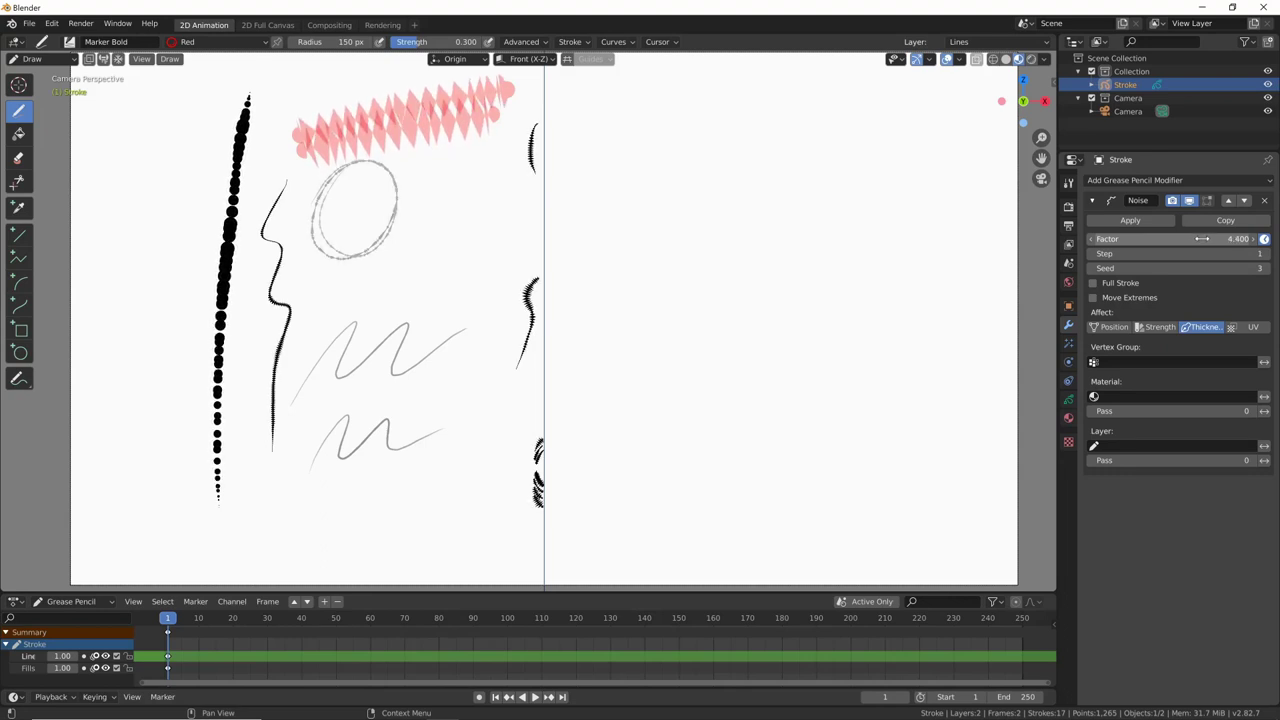
mouse_move(1199, 239)
mouse_down()
mouse_move(1175, 239)
mouse_move(1200, 239)
mouse_move(1189, 239)
mouse_up()
click(1092, 283)
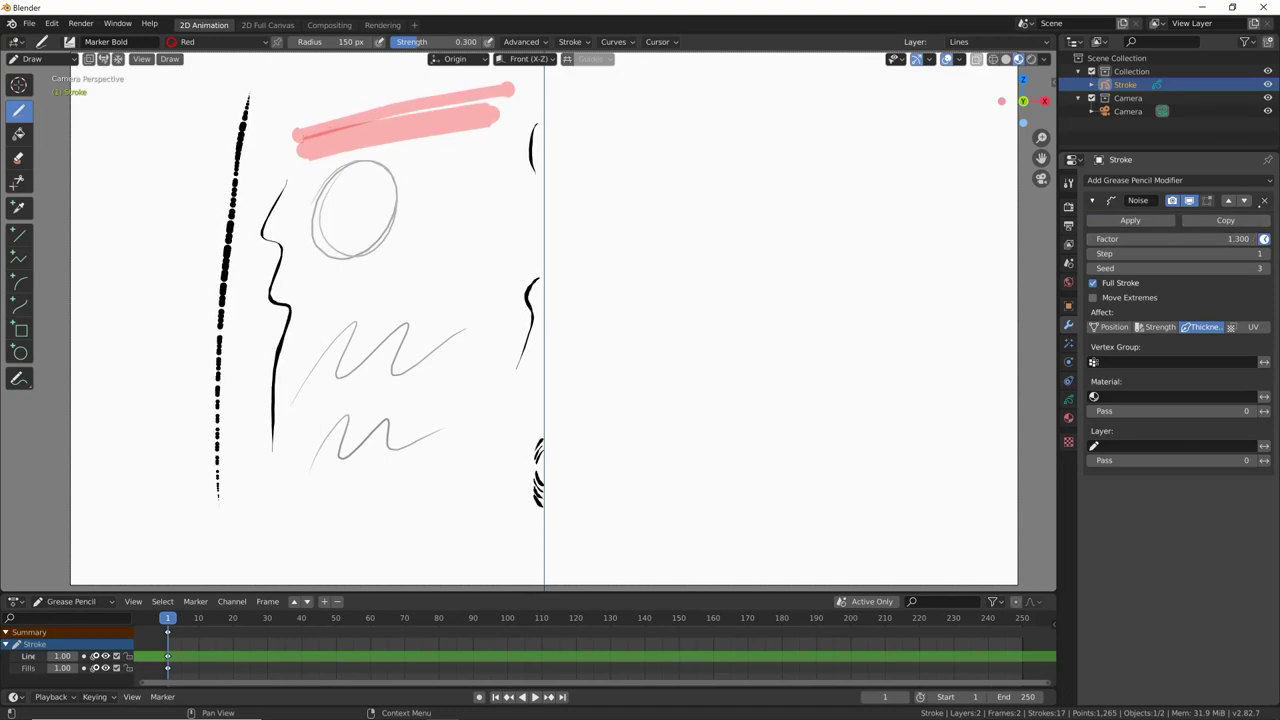
Undo the thickness tests back to factor 0.800 and start animation playback.
key(ctrl+z)
key(ctrl+z)
key(ctrl+z)
key(ctrl+z)
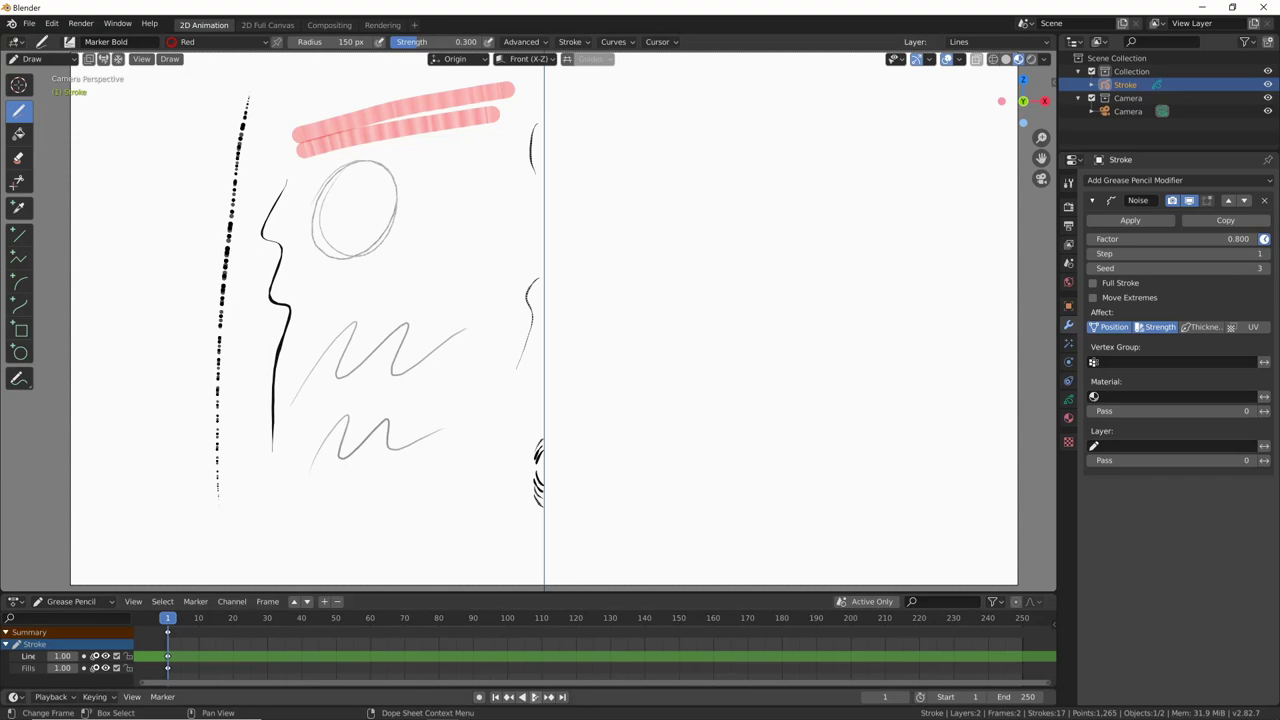
click(534, 697)
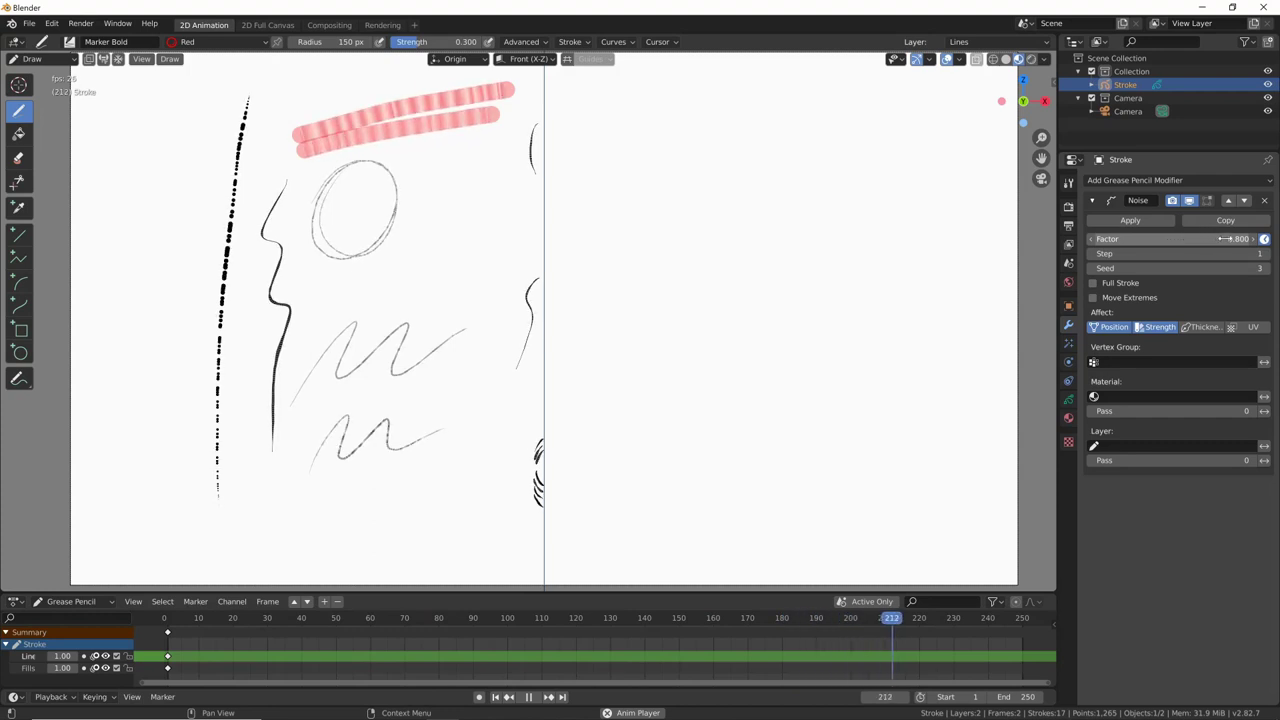
click(1161, 239)
Set the Noise factor to 10, then 5, and stop playback at frame 56.
key(Return)
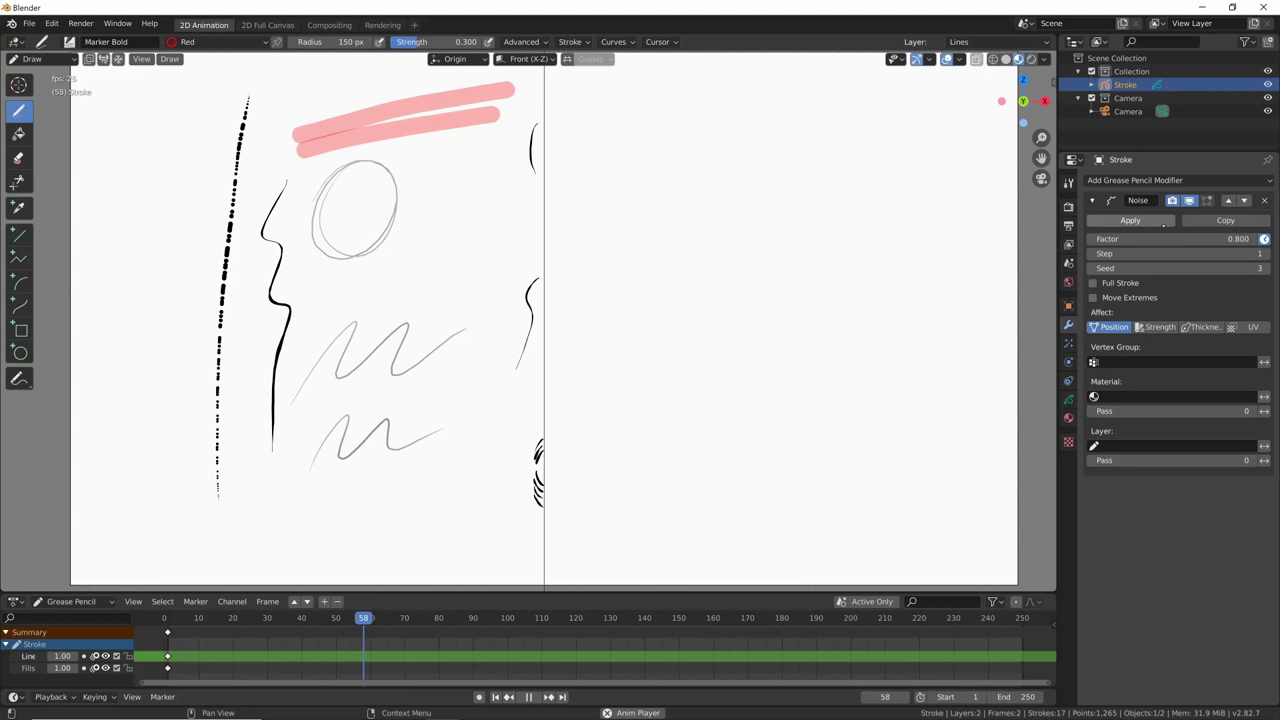
click(1126, 239)
text(10)
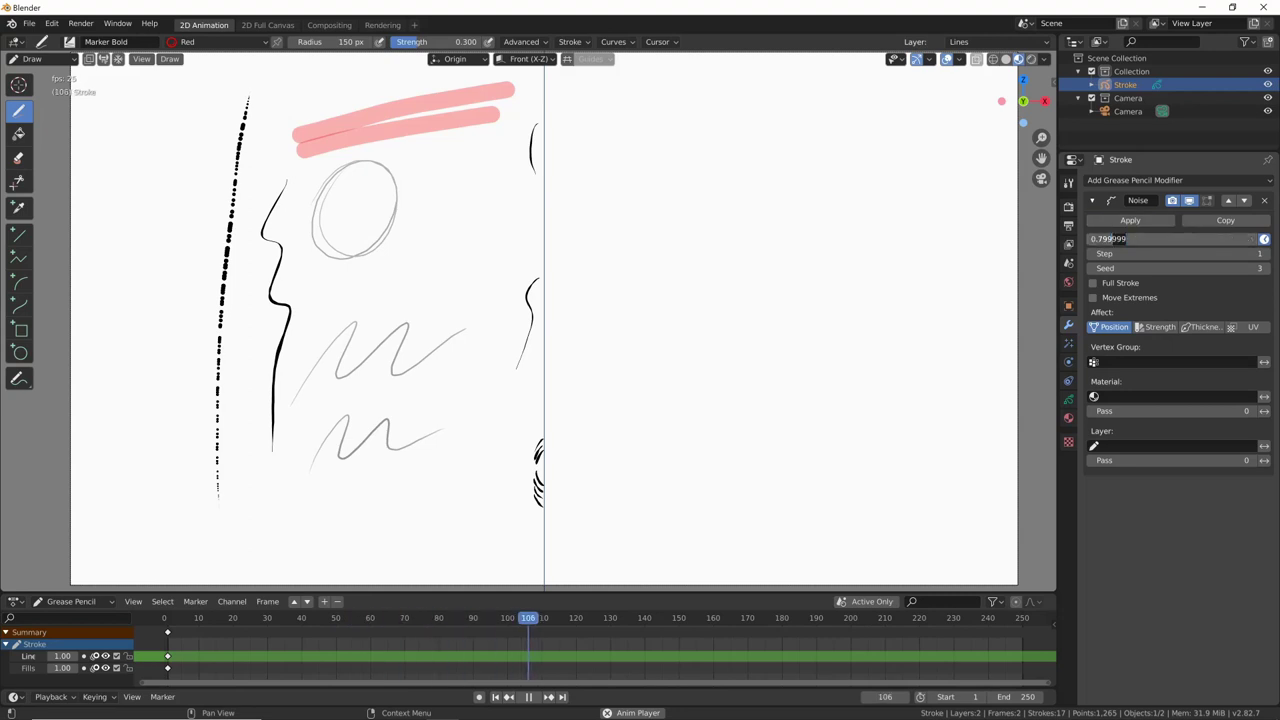
key(Return)
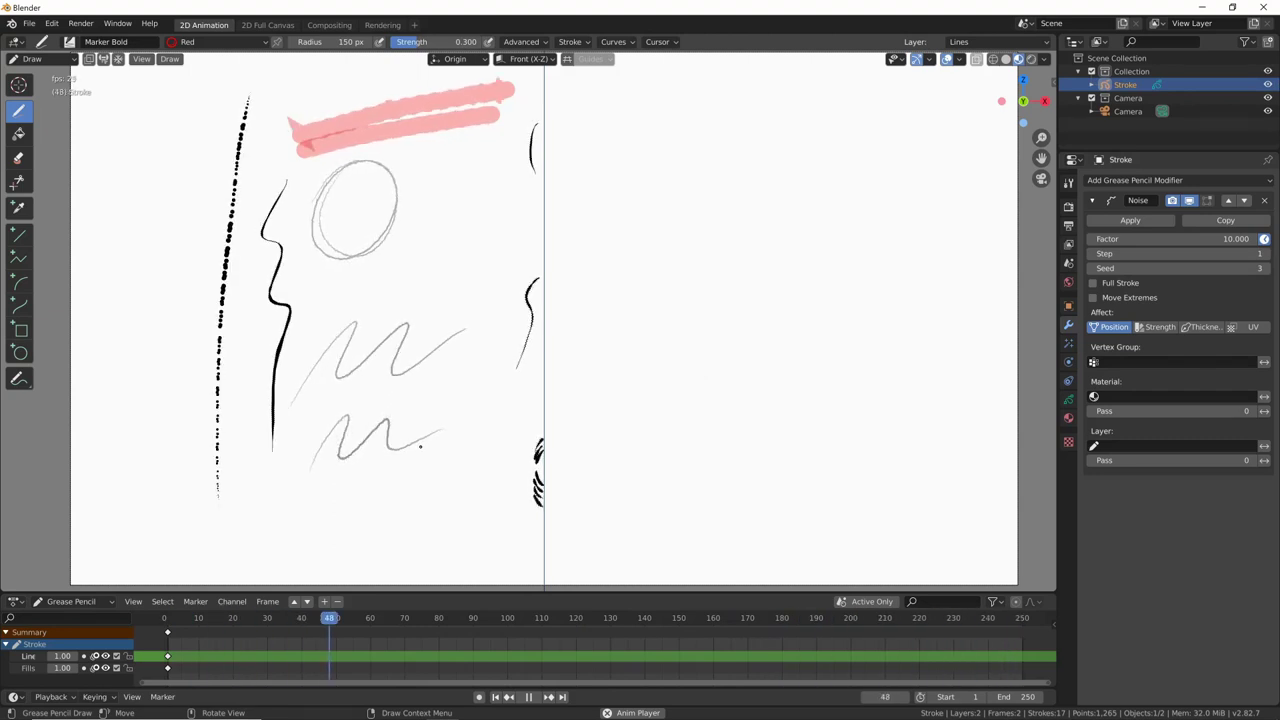
double_click(1180, 239)
text(5)
key(Return)
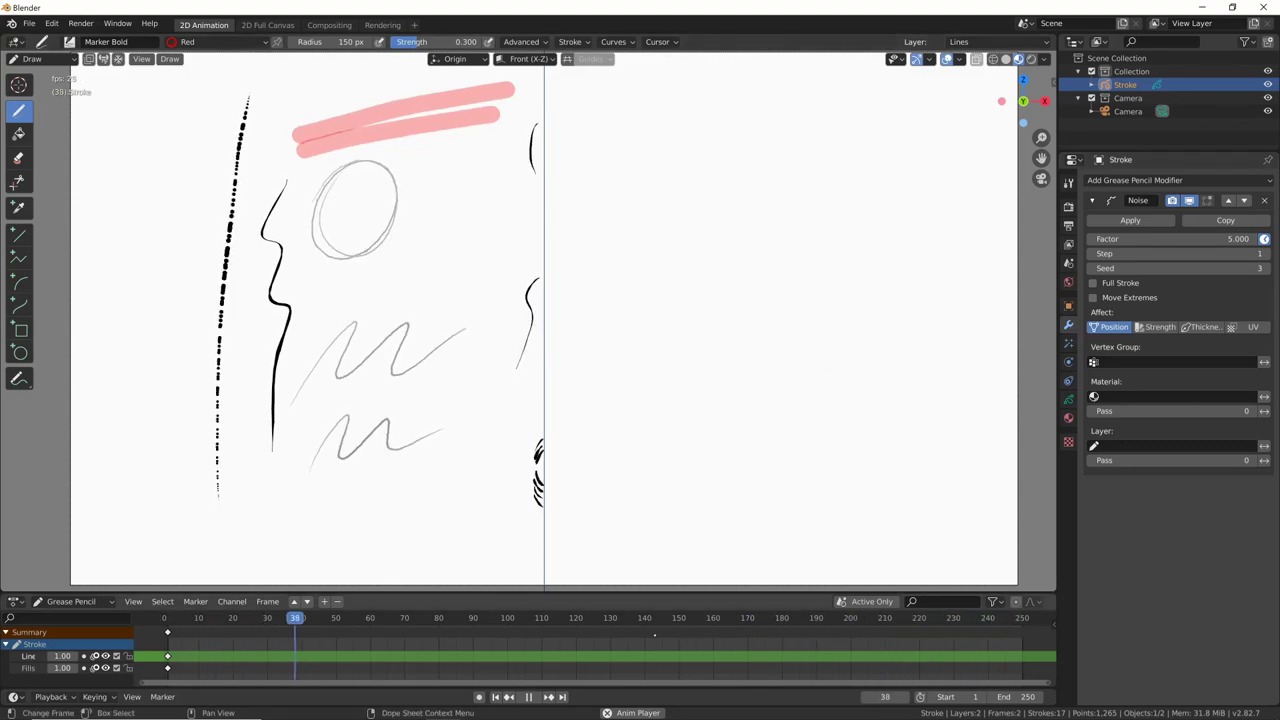
key(space)
click(1187, 180)
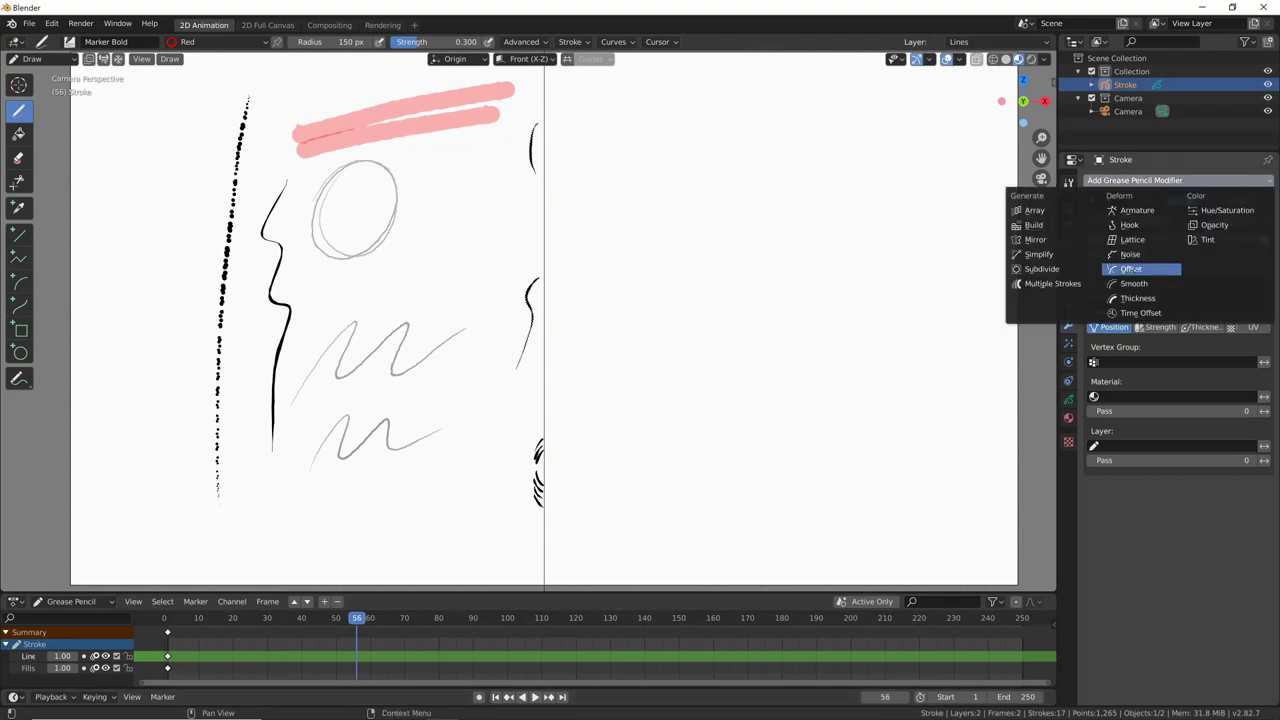
Replace Noise with an Offset modifier, shift, scale and rotate the strokes, then delete Offset.
click(1131, 269)
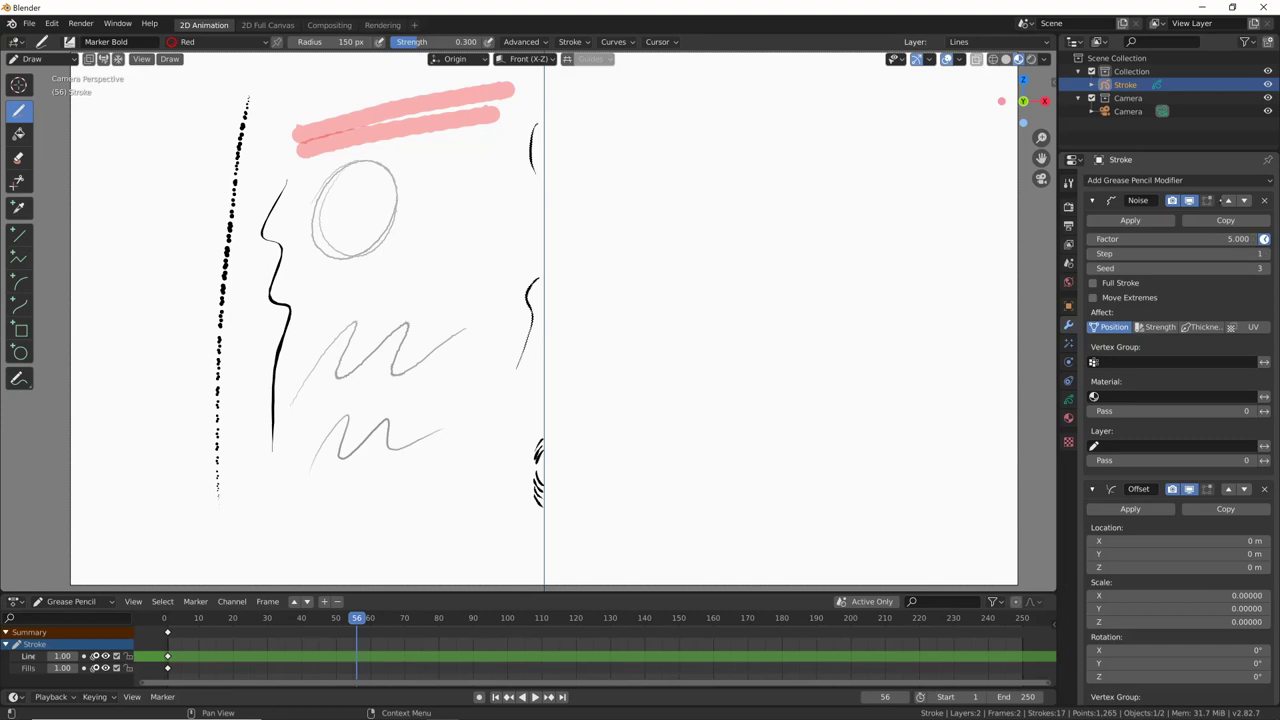
click(1264, 200)
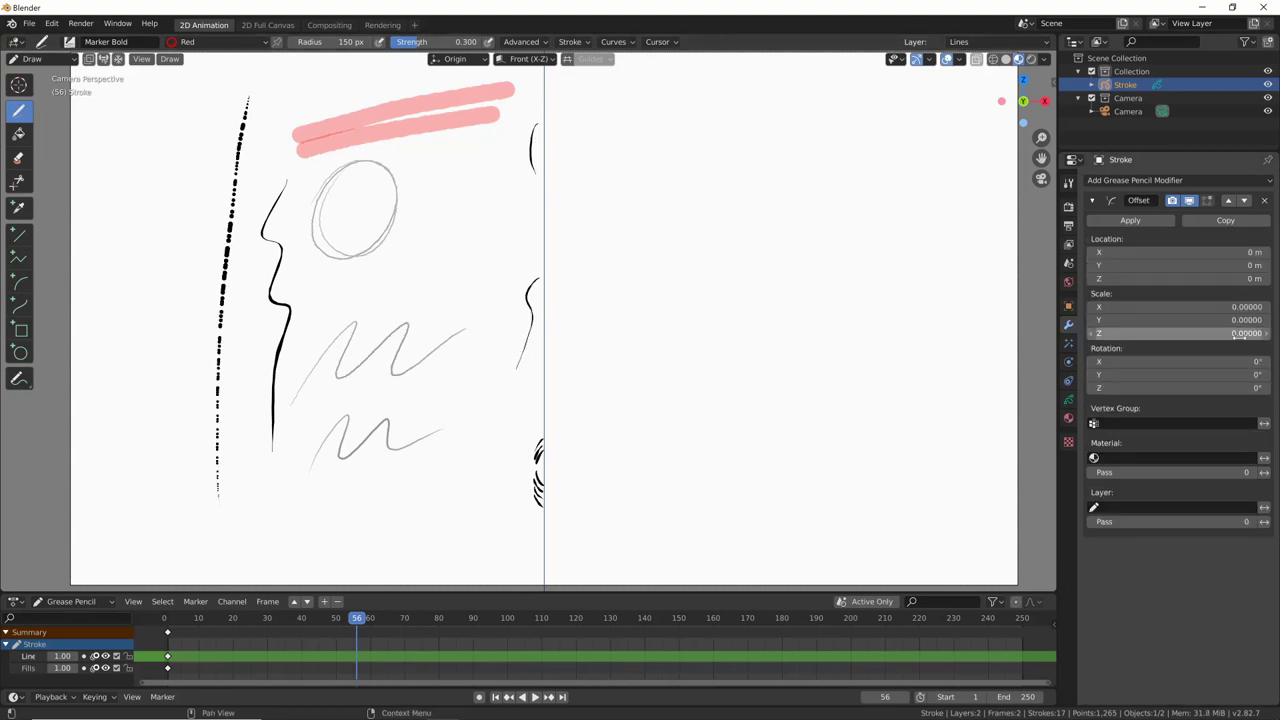
drag(1160, 252, 1118, 307)
mouse_move(1133, 361)
mouse_down()
mouse_move(1219, 373)
mouse_move(656, 390)
mouse_up()
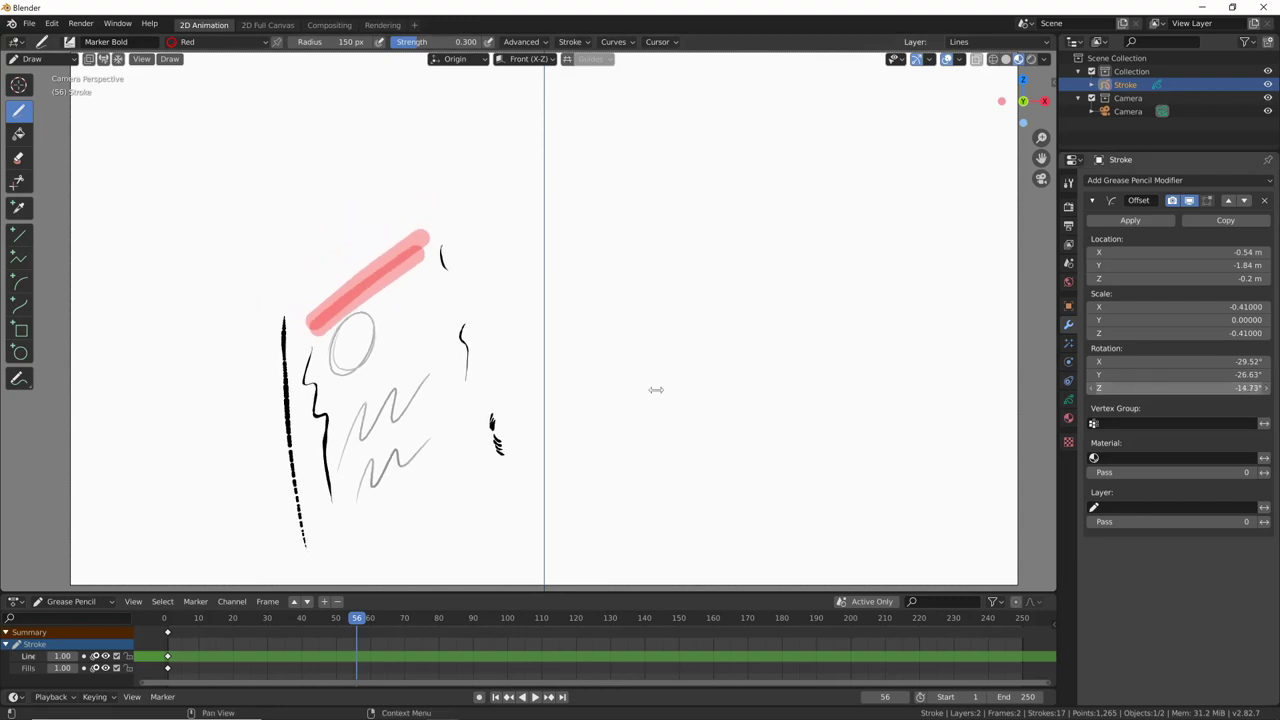
click(1264, 200)
click(1135, 180)
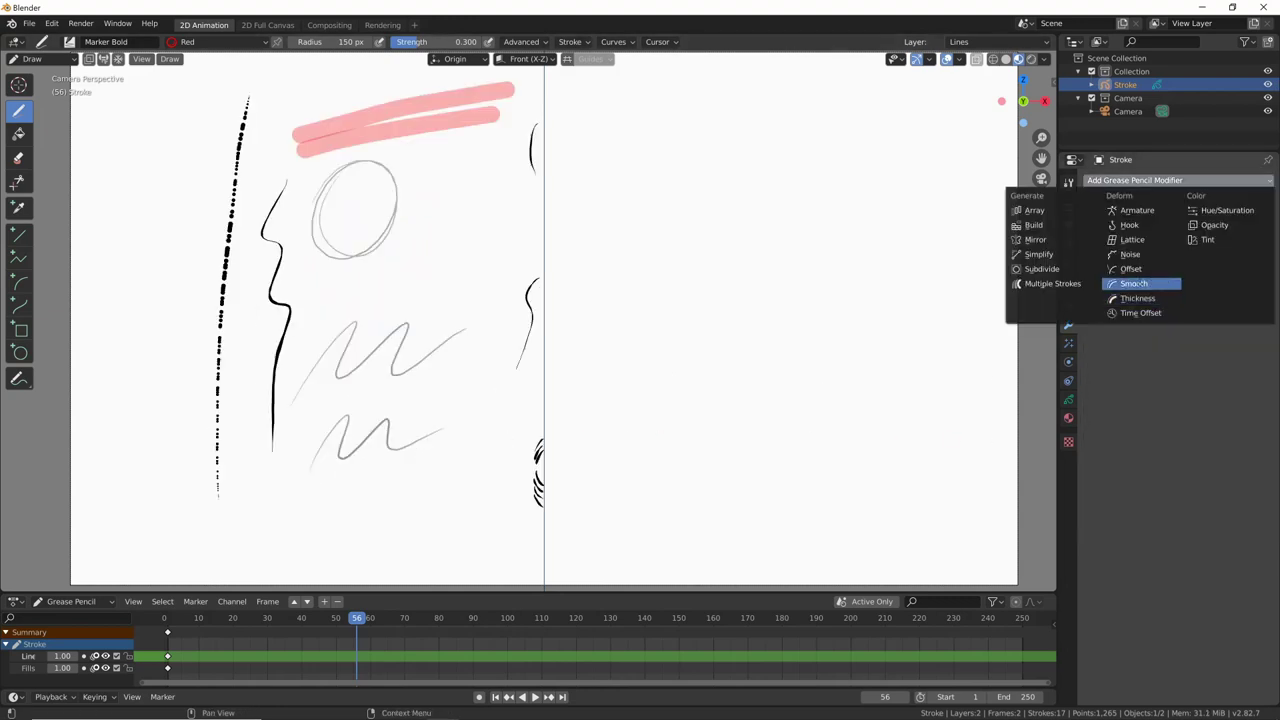
Add a Smooth modifier and set its factor to 0.800.
click(1140, 284)
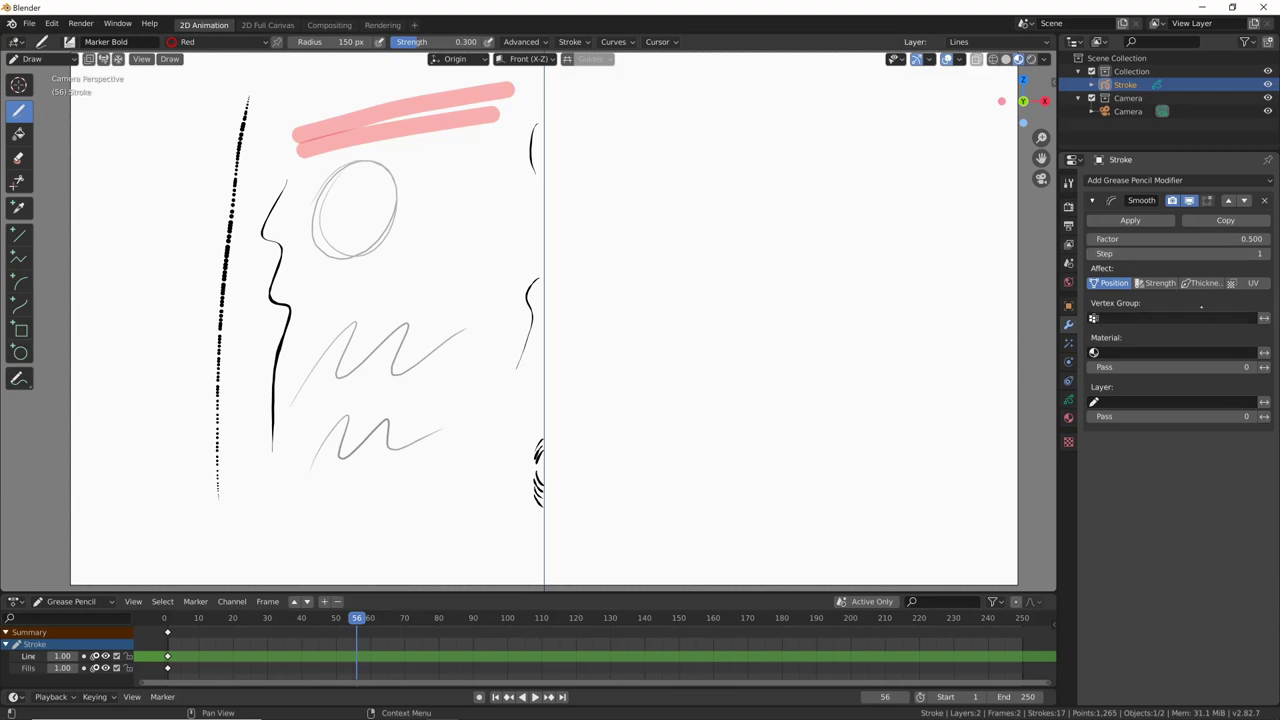
mouse_move(1200, 240)
mouse_down()
mouse_move(1181, 240)
mouse_move(1230, 240)
mouse_up()
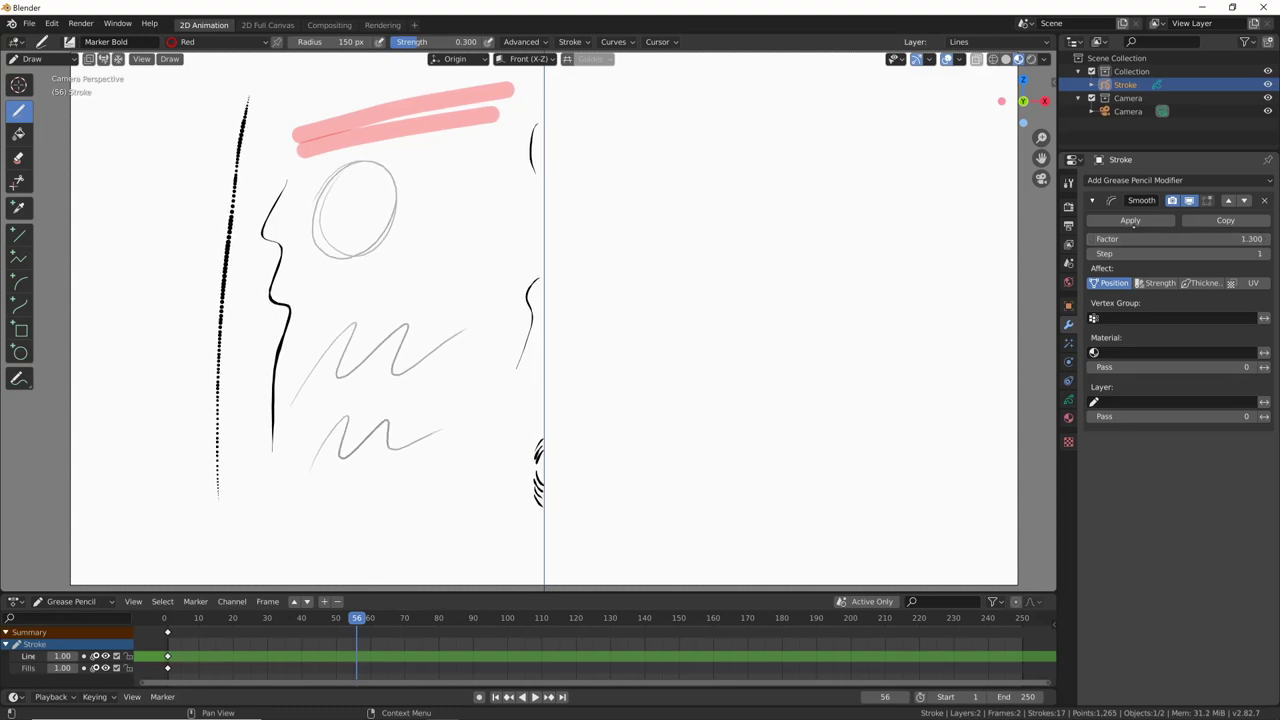
drag(1194, 239, 1240, 239)
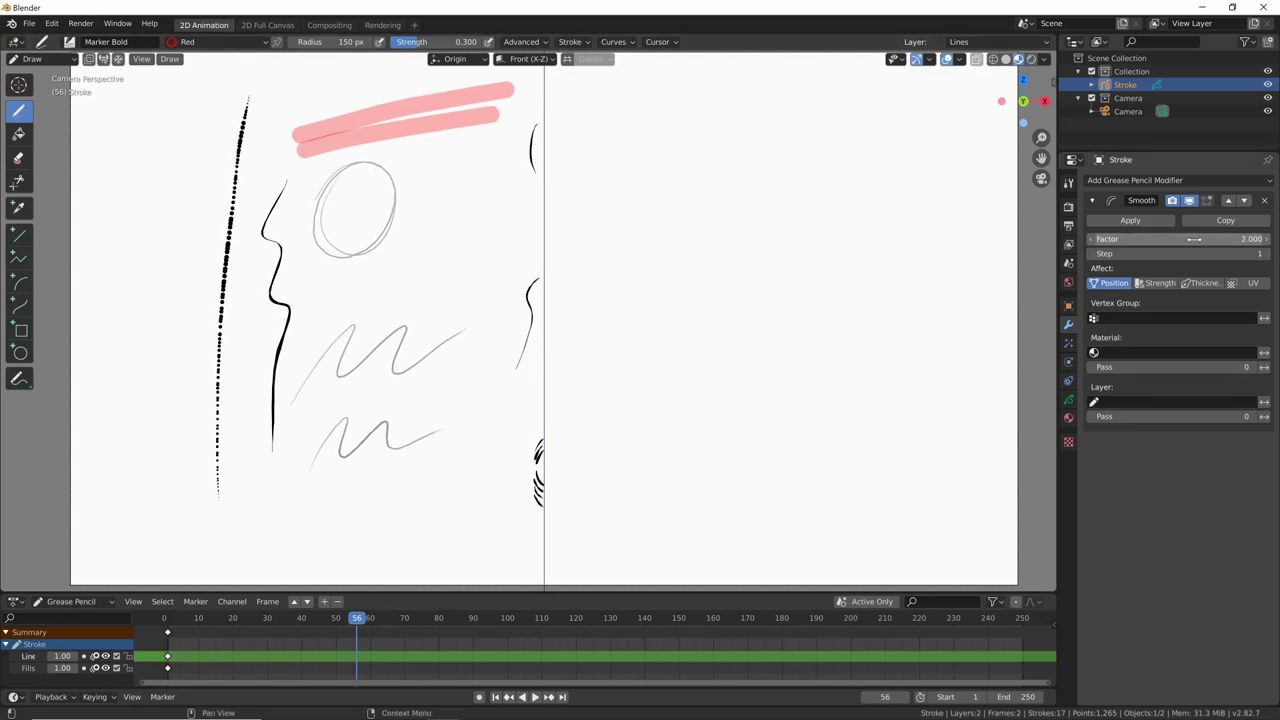
drag(1196, 239, 1160, 239)
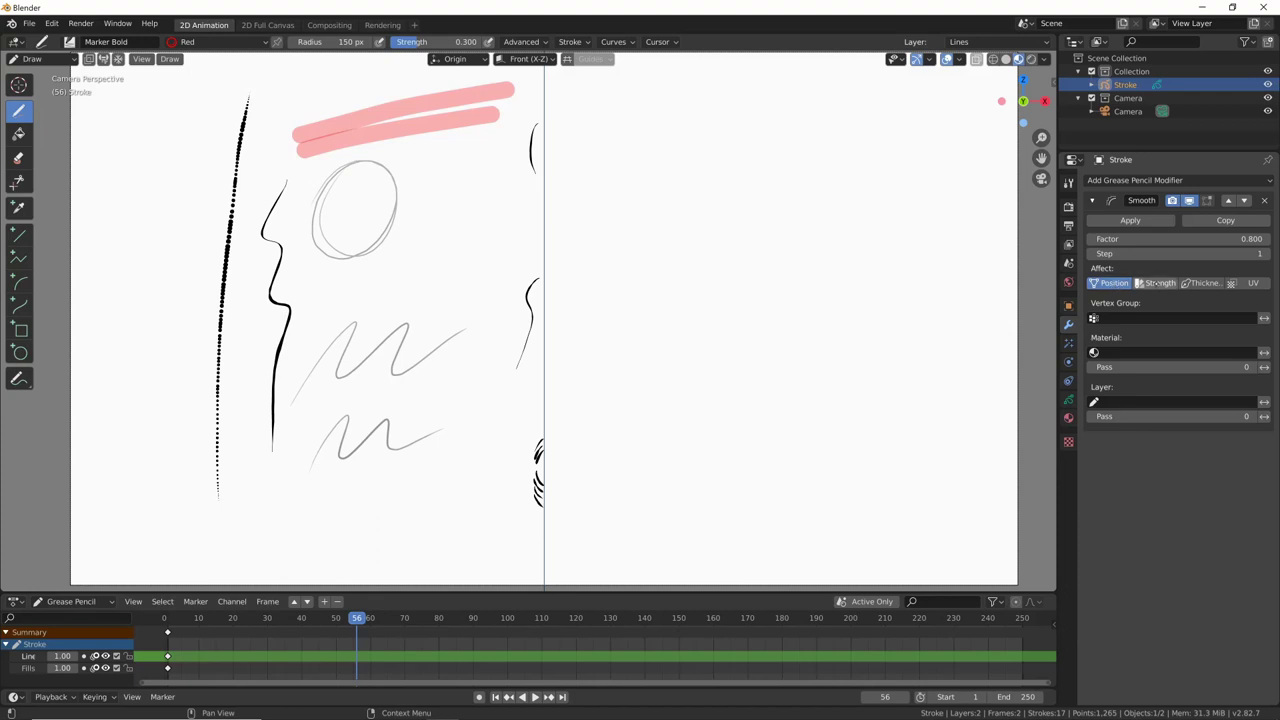
Make the Smooth modifier affect strength only, with position turned off.
click(1110, 283)
click(1203, 283)
click(1203, 283)
click(1147, 283)
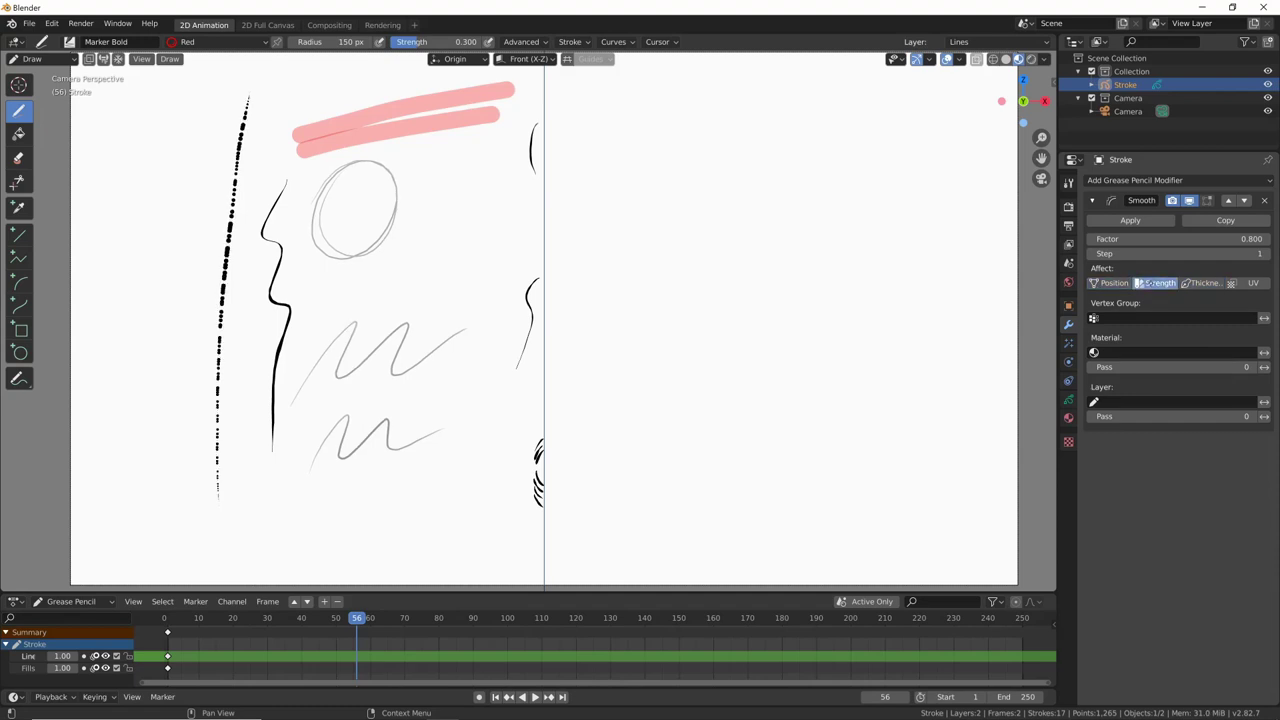
click(1110, 283)
click(1110, 283)
click(1135, 180)
Add a Thickness modifier and step its factor up and down, returning to 0.
click(1140, 298)
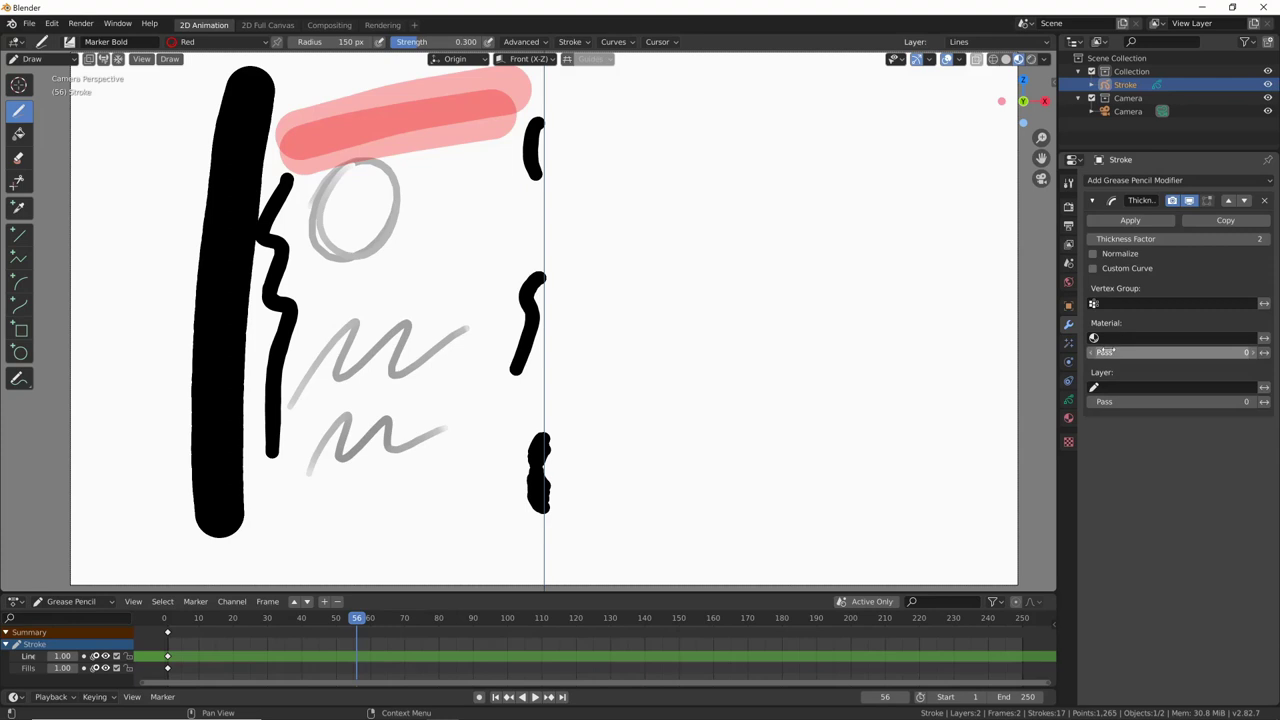
click(1091, 239)
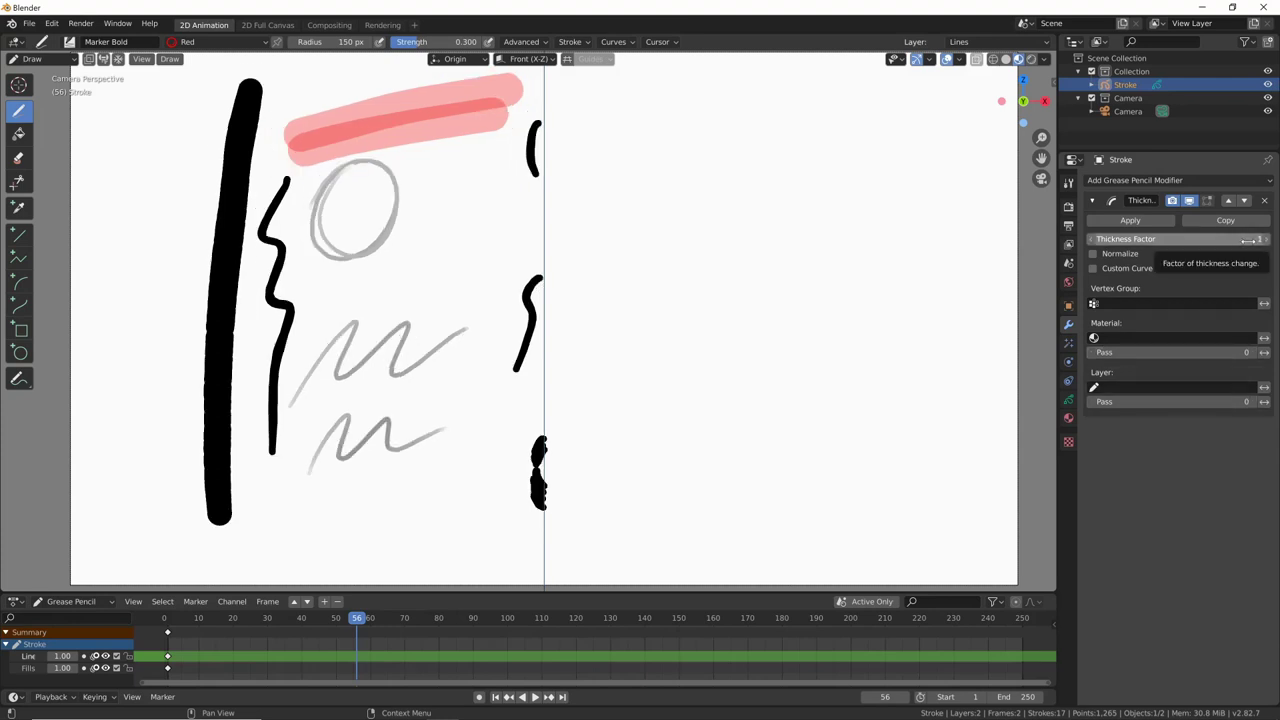
click(1091, 239)
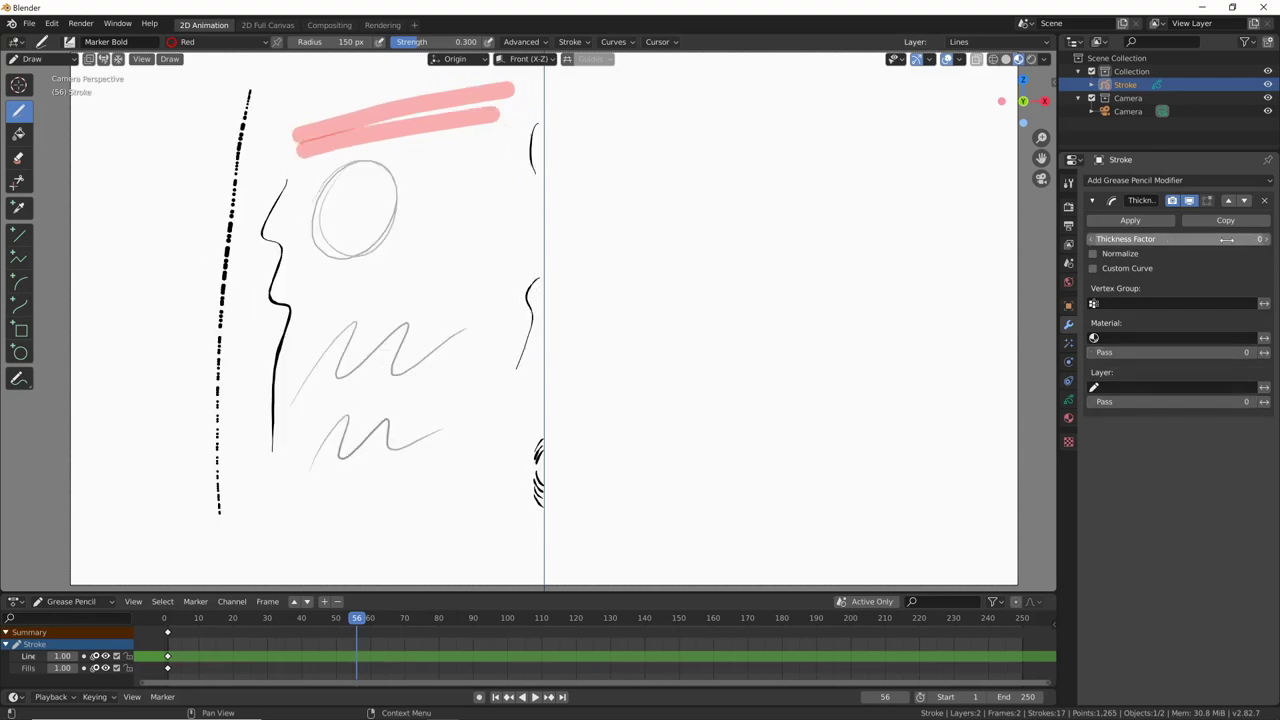
click(1264, 239)
click(1264, 239)
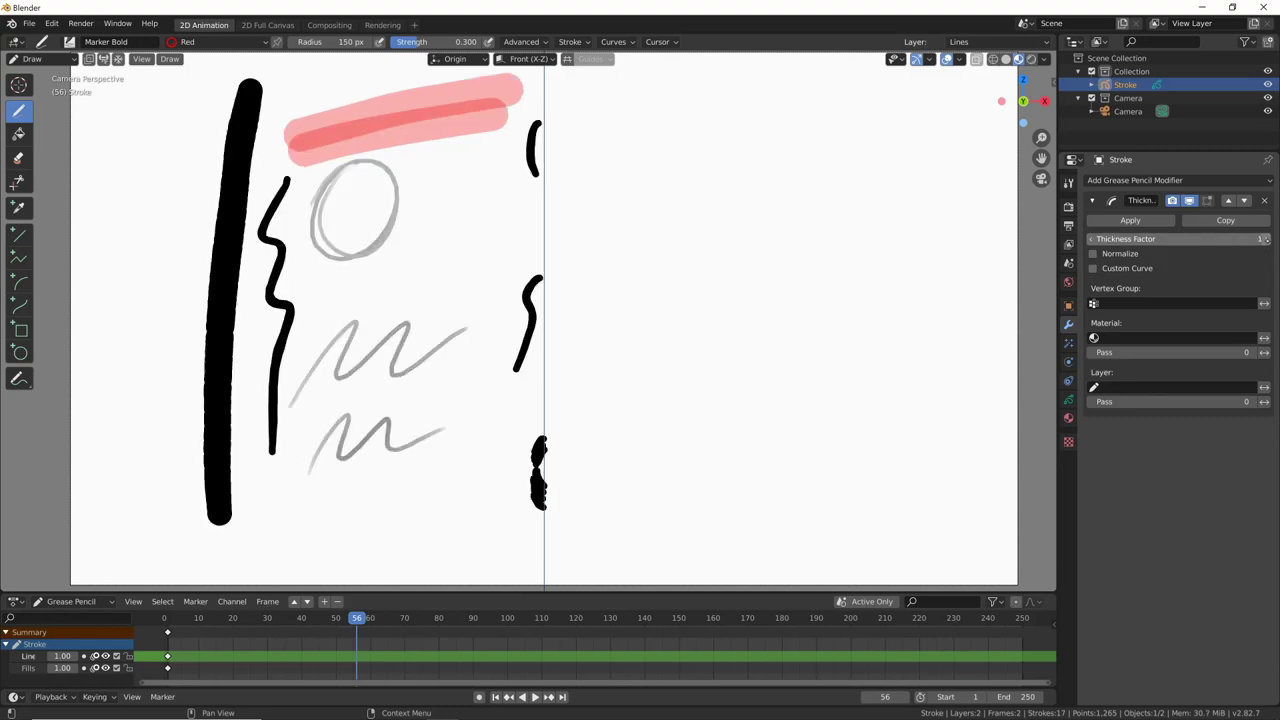
click(1264, 239)
click(1264, 239)
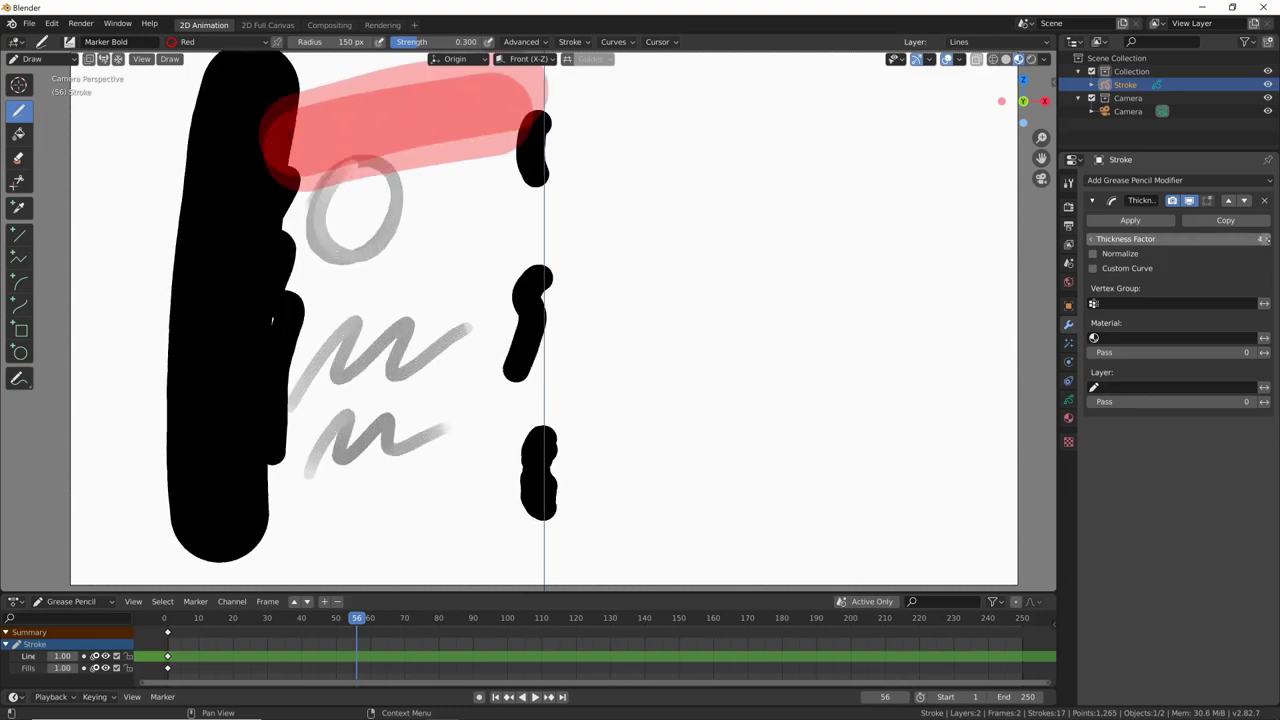
click(1091, 239)
click(1091, 239)
click(1091, 239)
click(1091, 239)
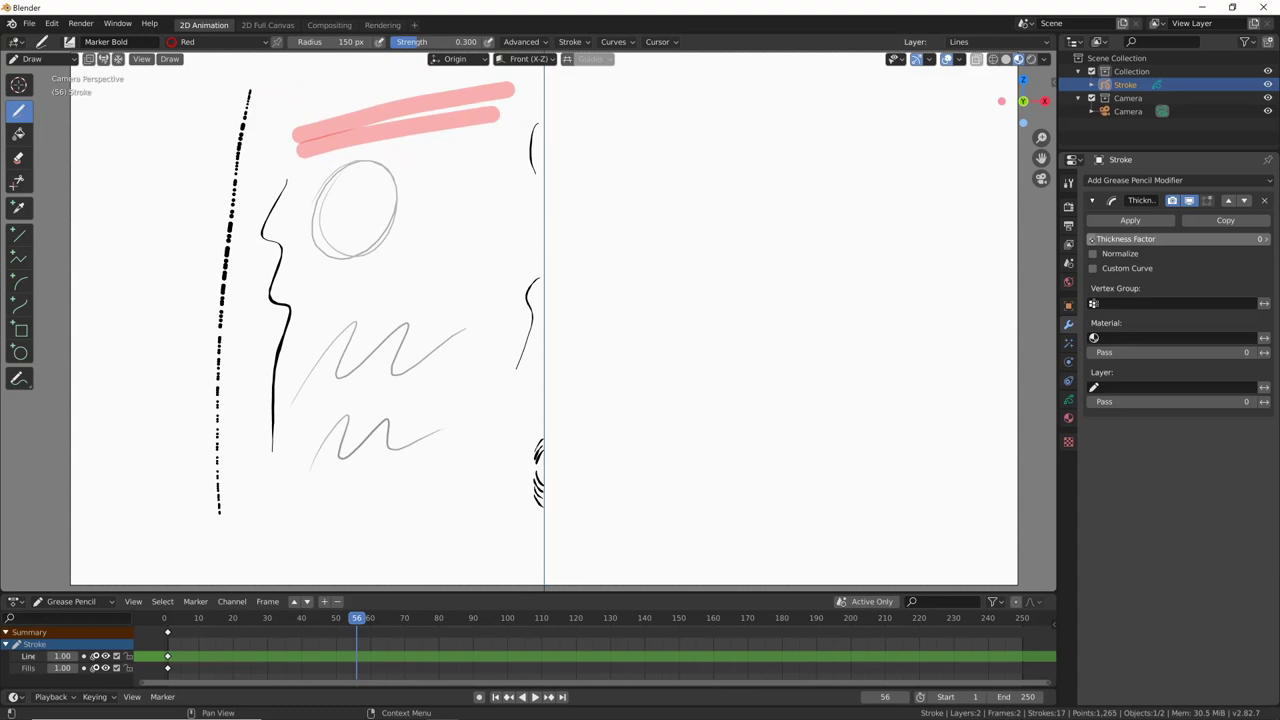
click(1091, 239)
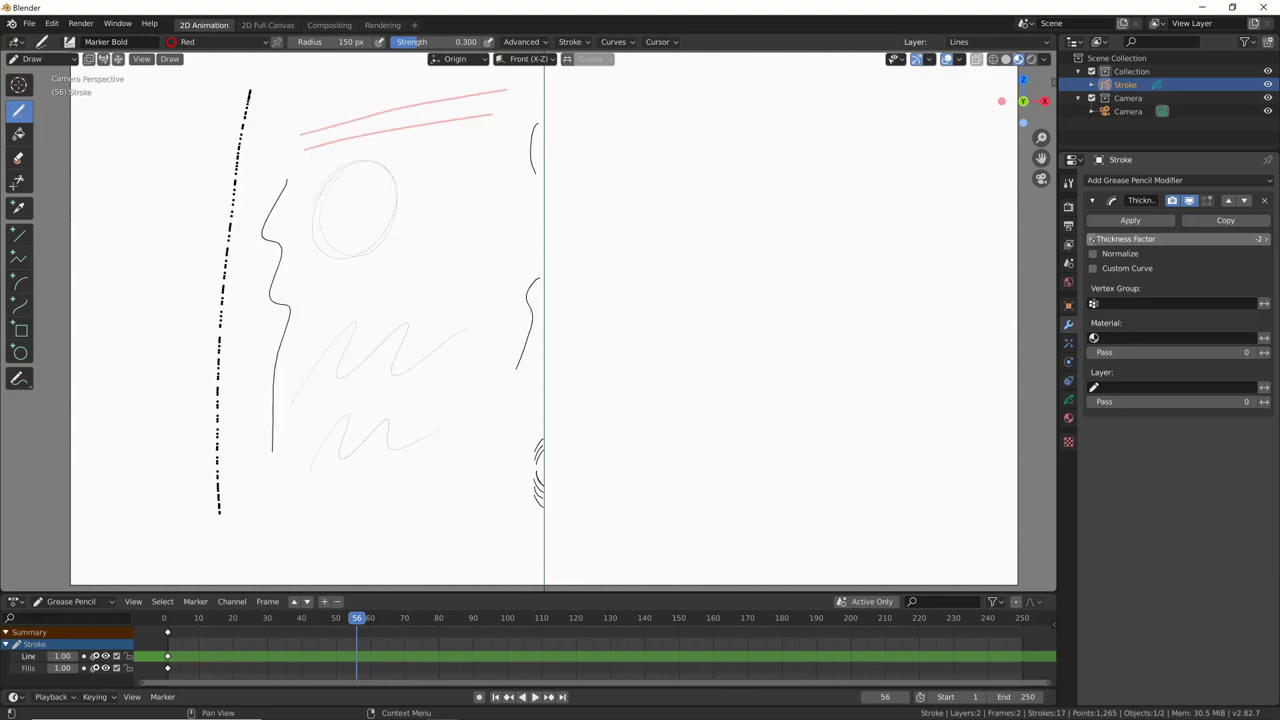
drag(1180, 239, 1210, 239)
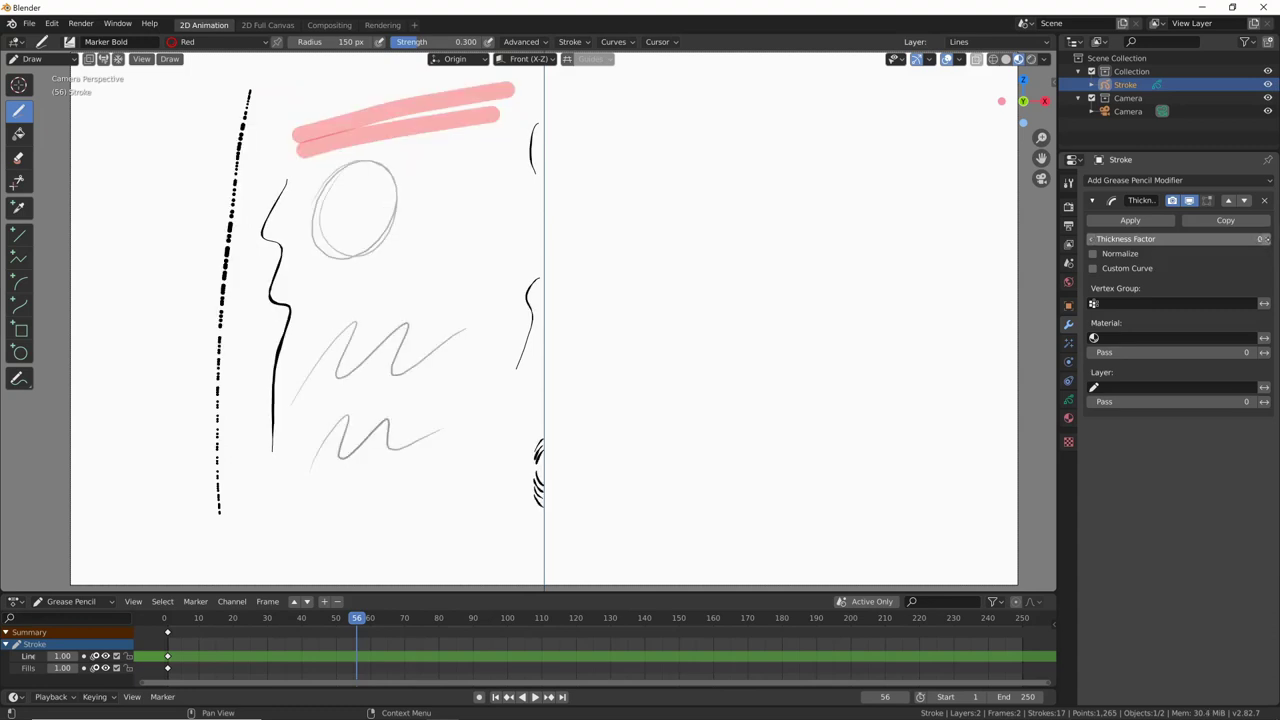
Try Thickness factors -1 and 1, reset to 0, and enable Normalize.
click(1091, 239)
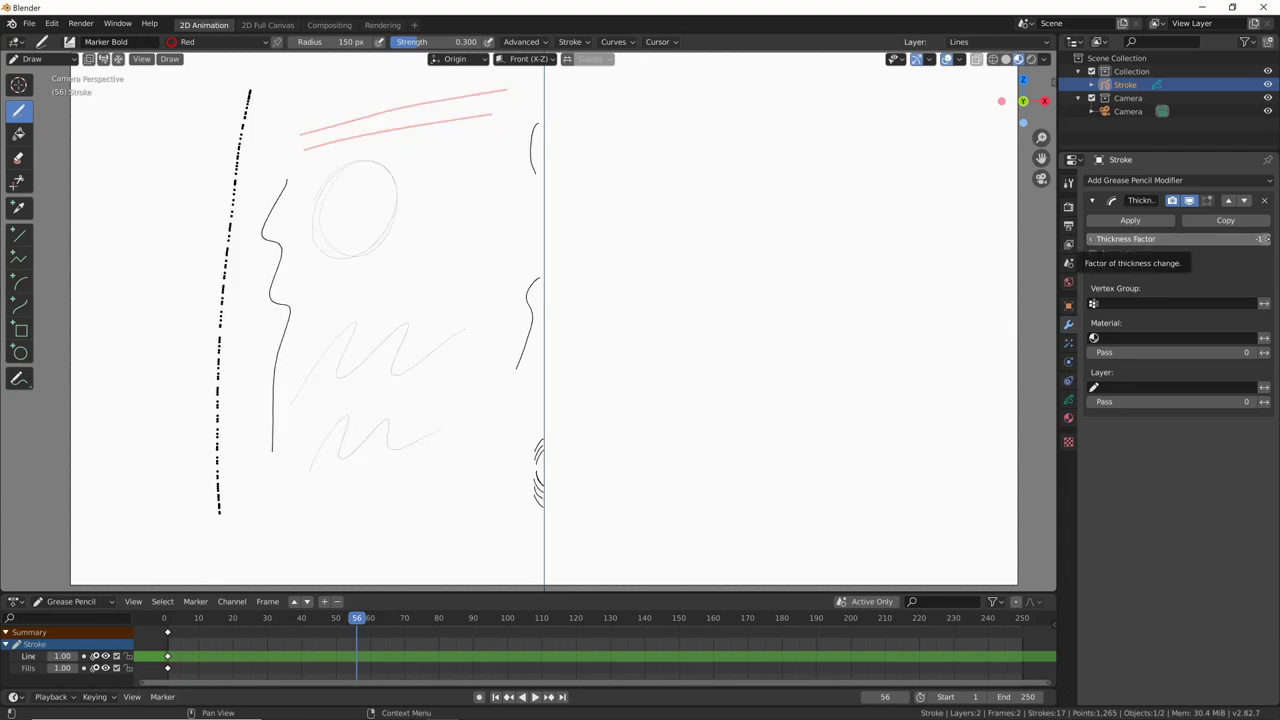
click(1091, 239)
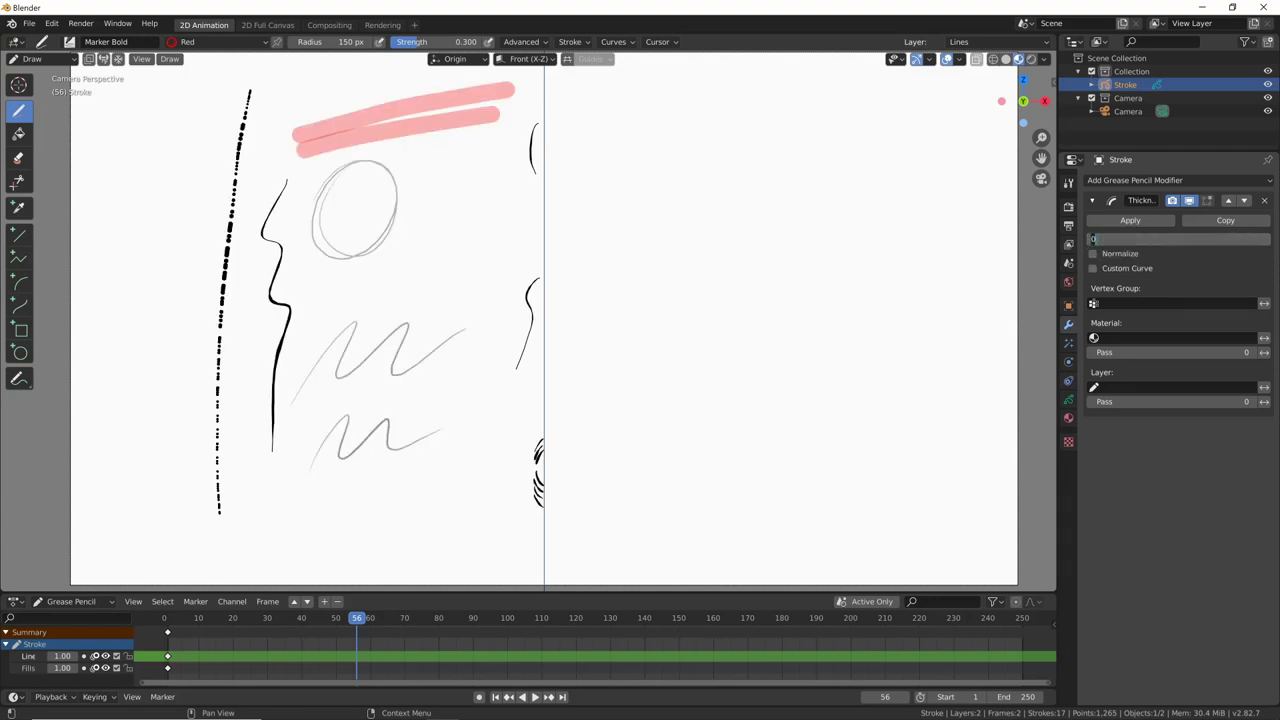
drag(1093, 239, 1215, 251)
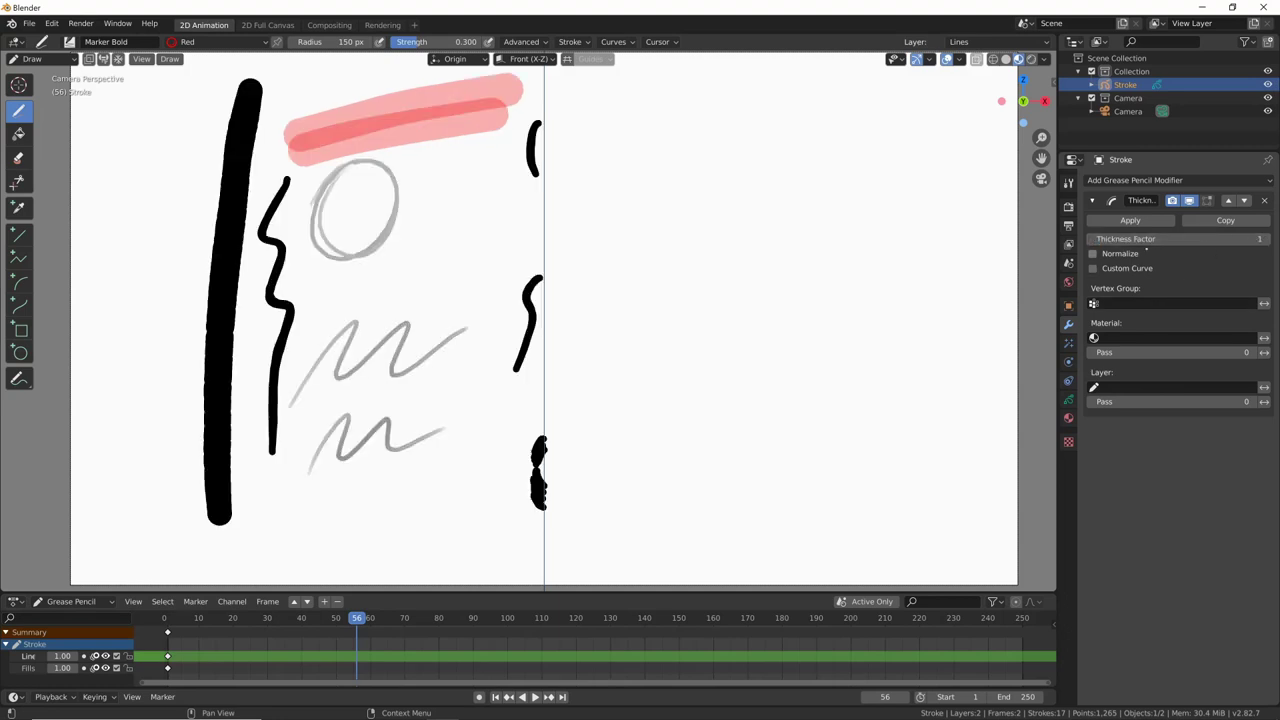
click(1091, 239)
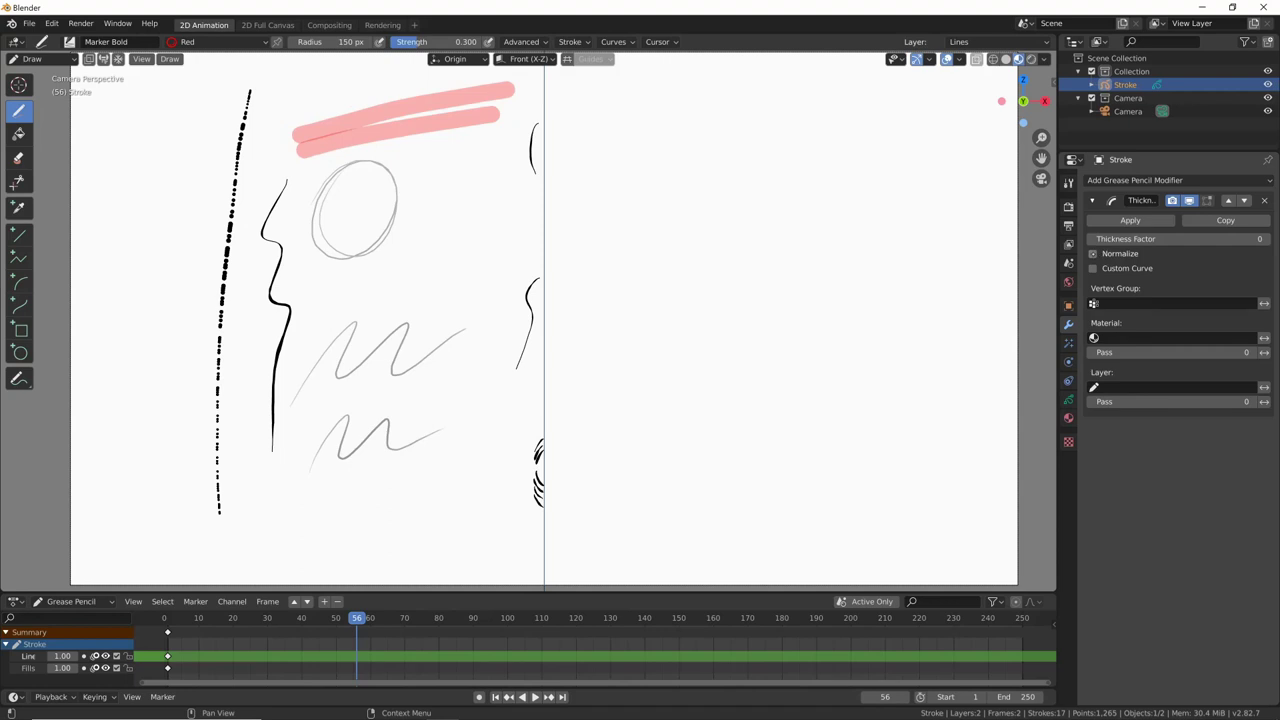
click(1093, 253)
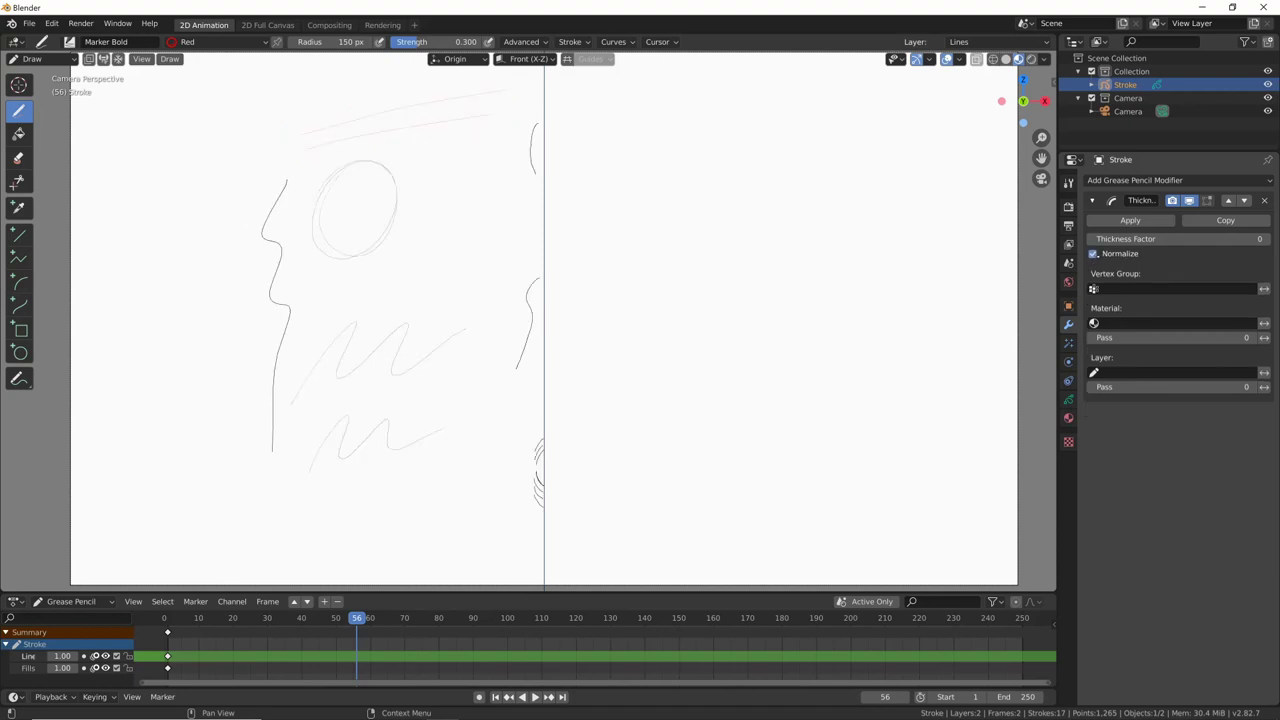
Raise the normalized thickness factor to about 20, then turn Normalize off.
click(1264, 239)
click(1264, 239)
click(1264, 239)
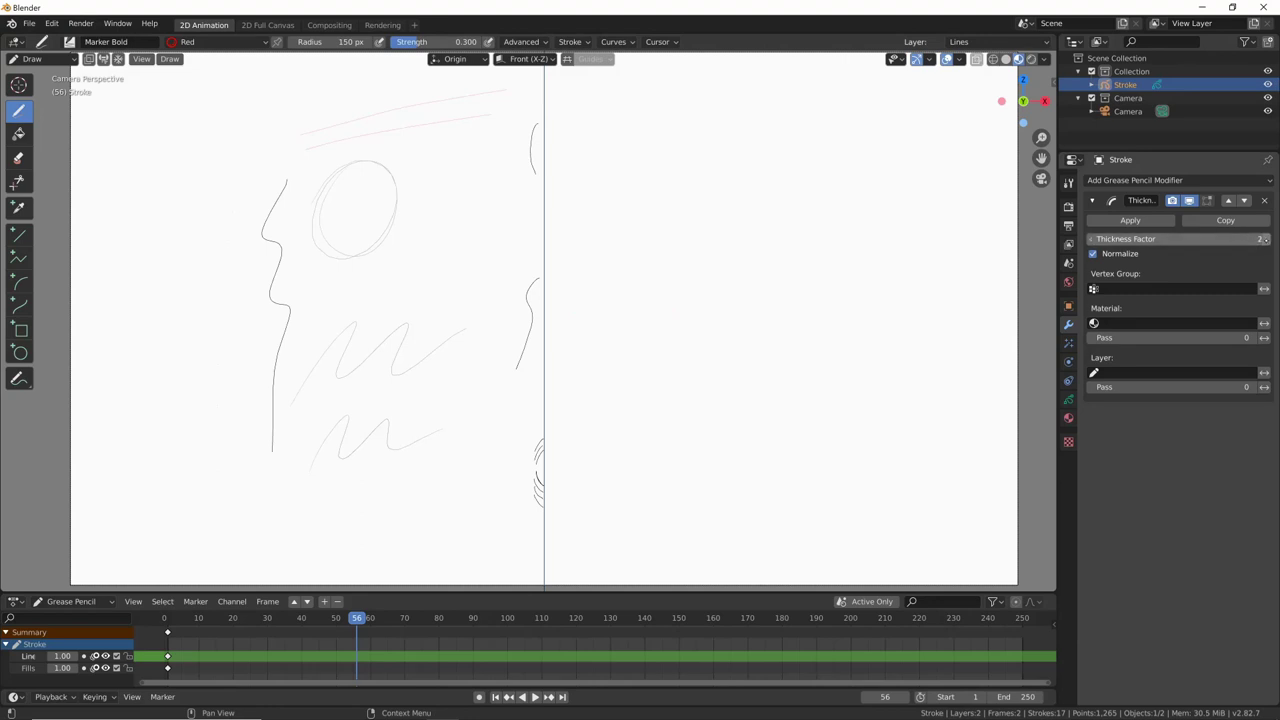
click(1264, 239)
click(1264, 239)
click(1264, 239)
drag(1164, 239, 1166, 239)
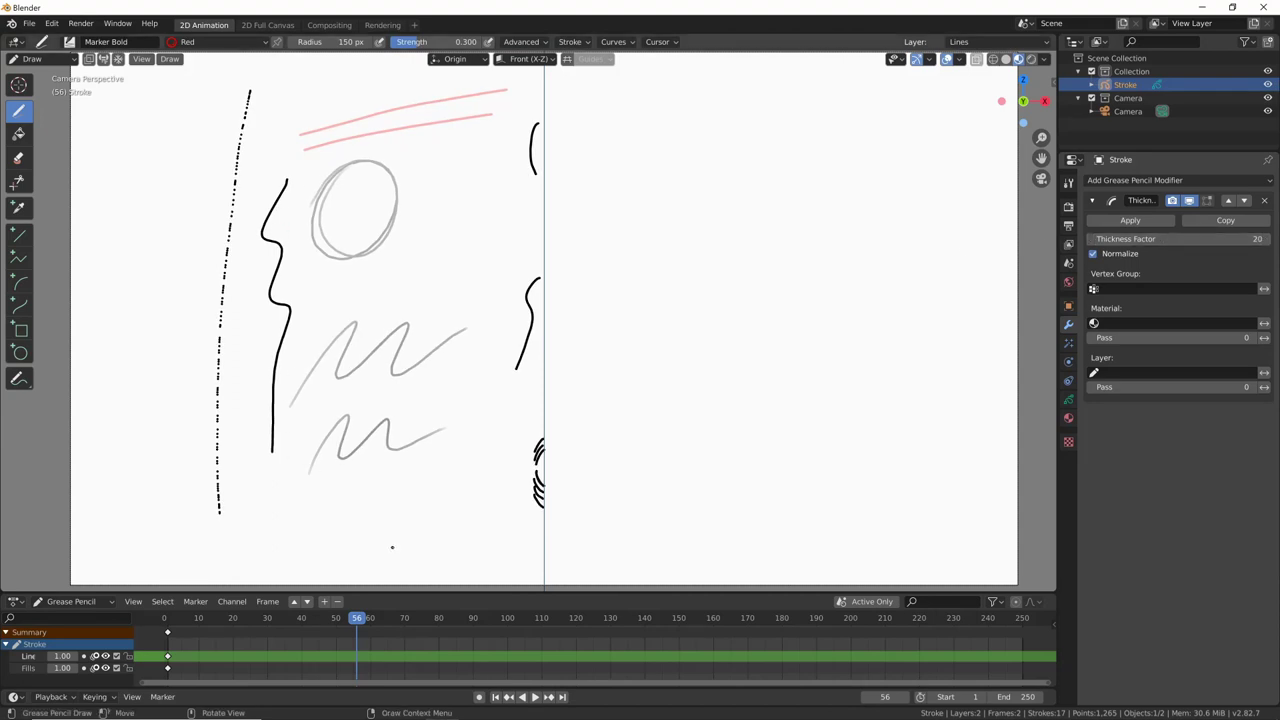
click(1092, 253)
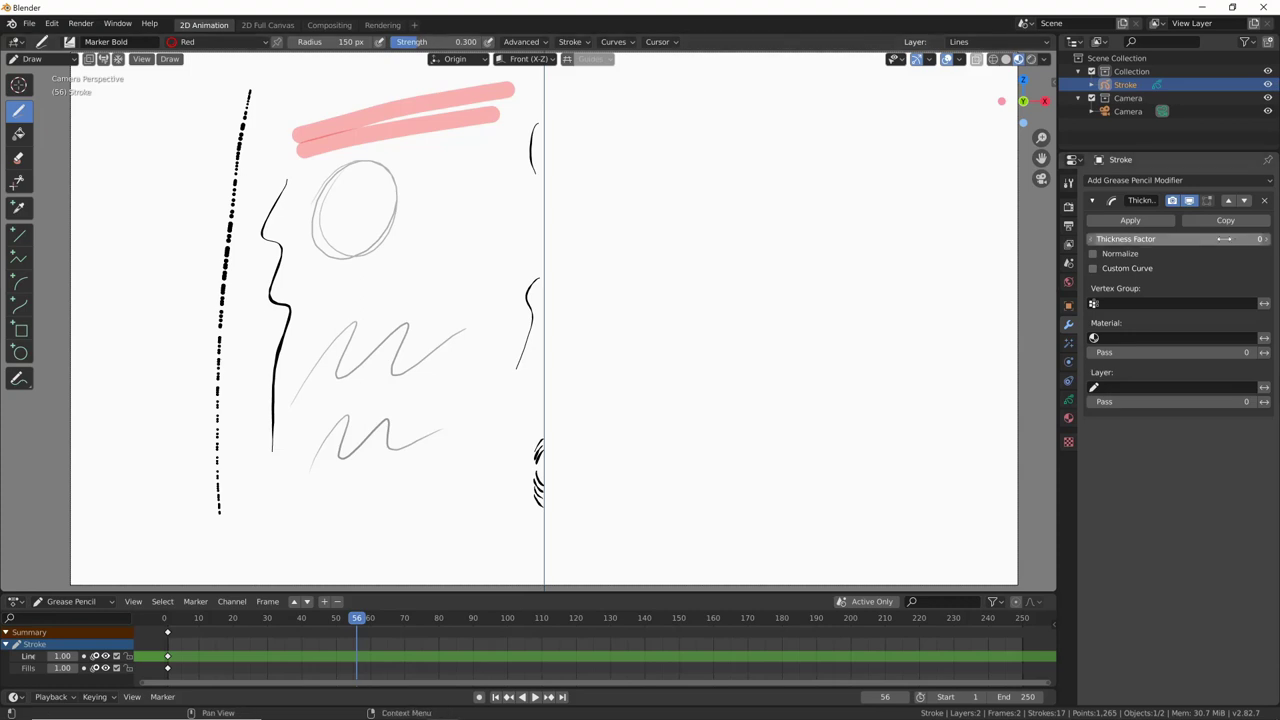
click(1093, 268)
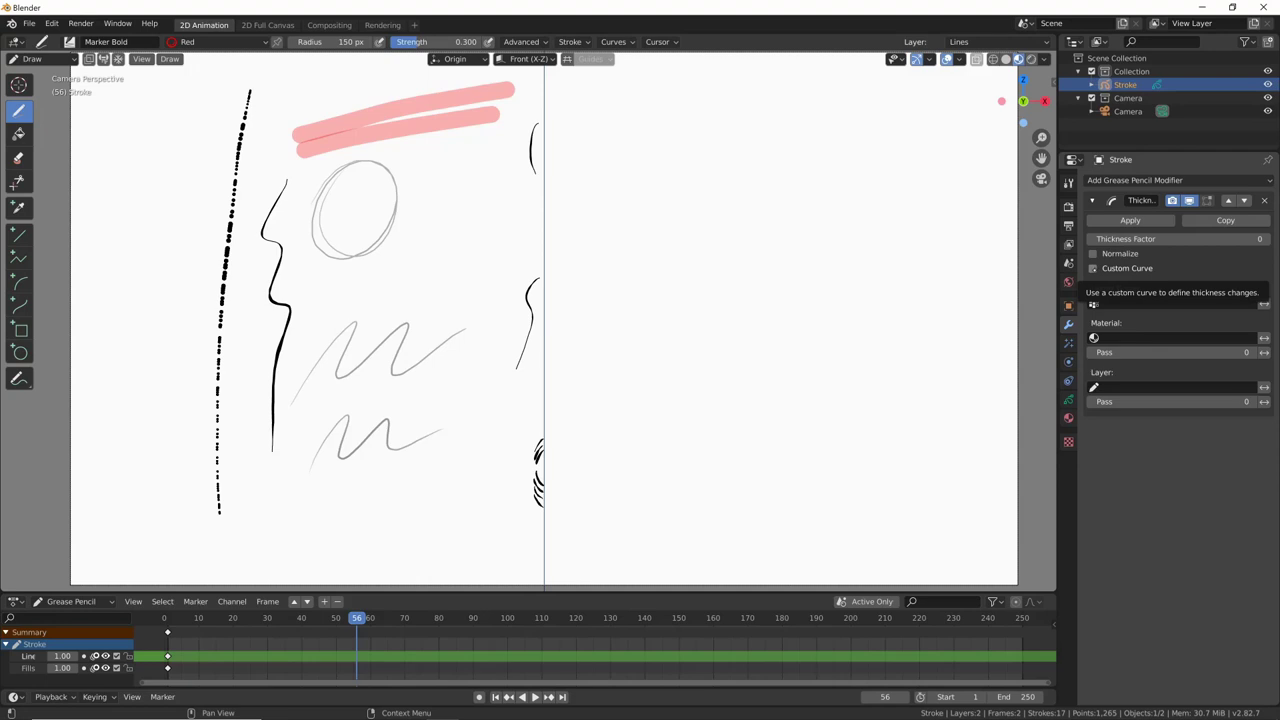
Enable Custom Curve with Thickness factor 1, toggling the modifier's viewport display to compare.
click(1093, 268)
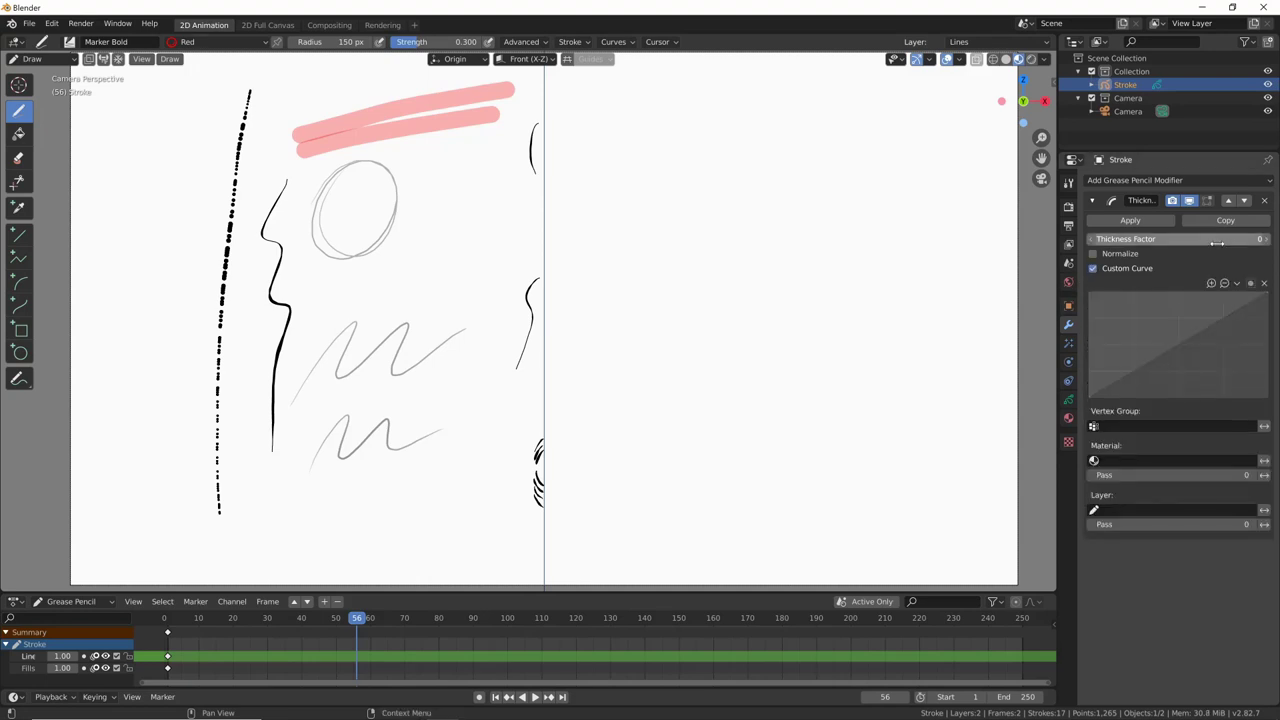
click(1263, 239)
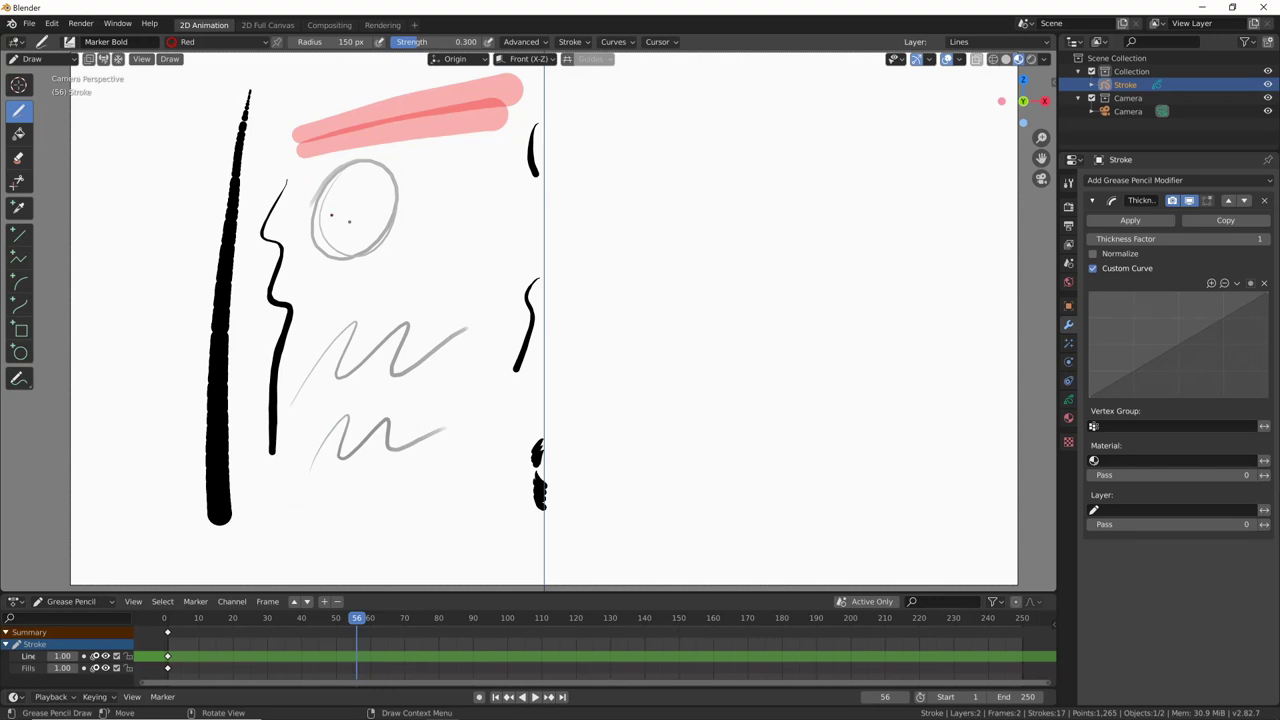
click(1189, 200)
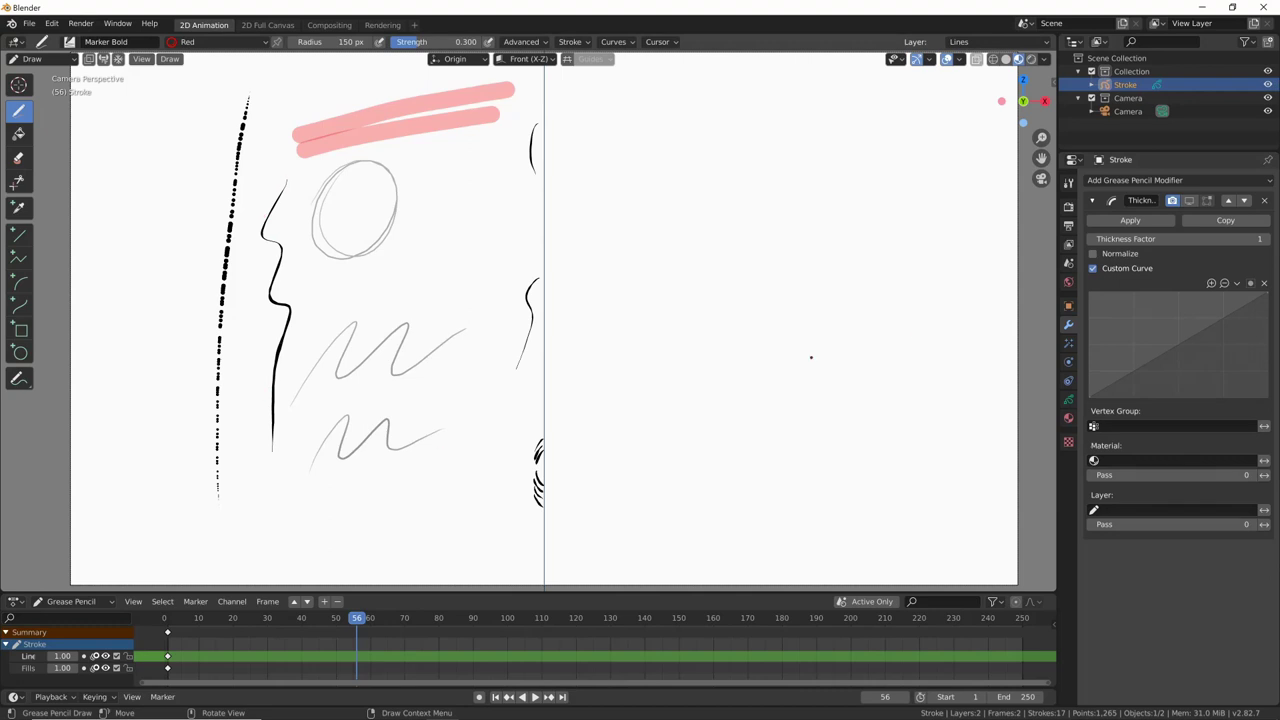
click(1189, 200)
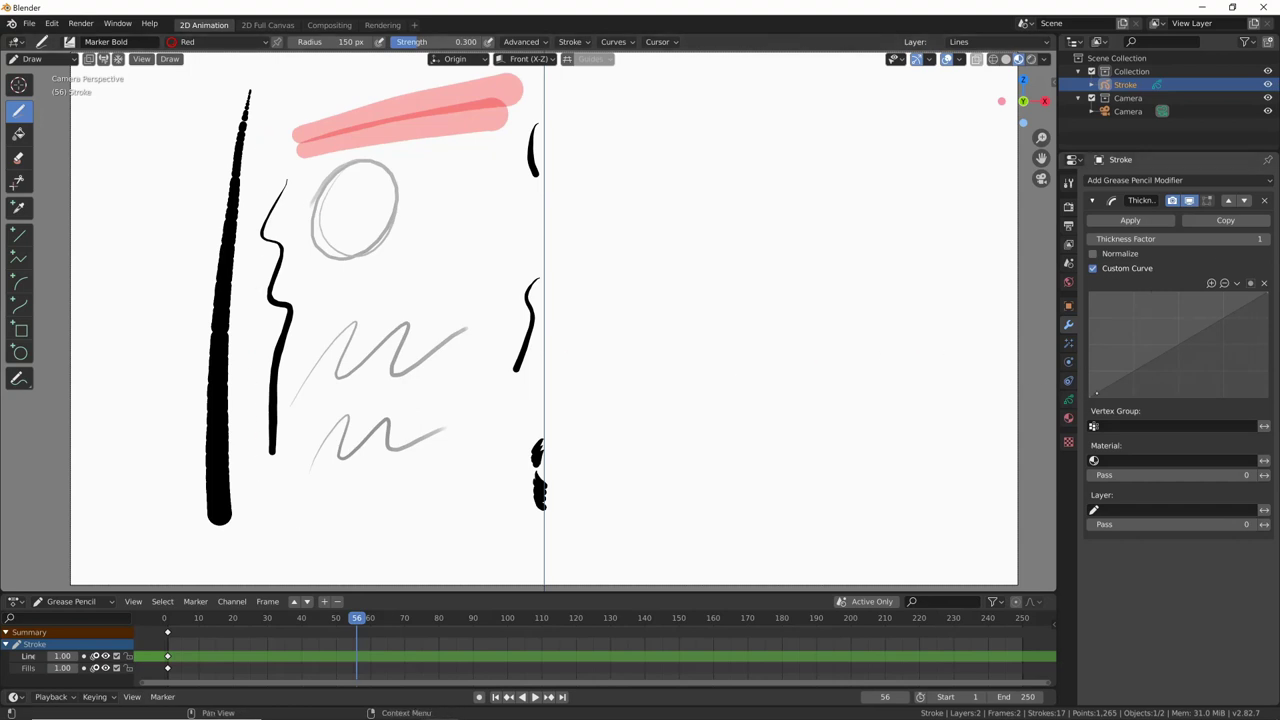
Shape the thickness curve into a double-bell with tapered ends.
click(1092, 394)
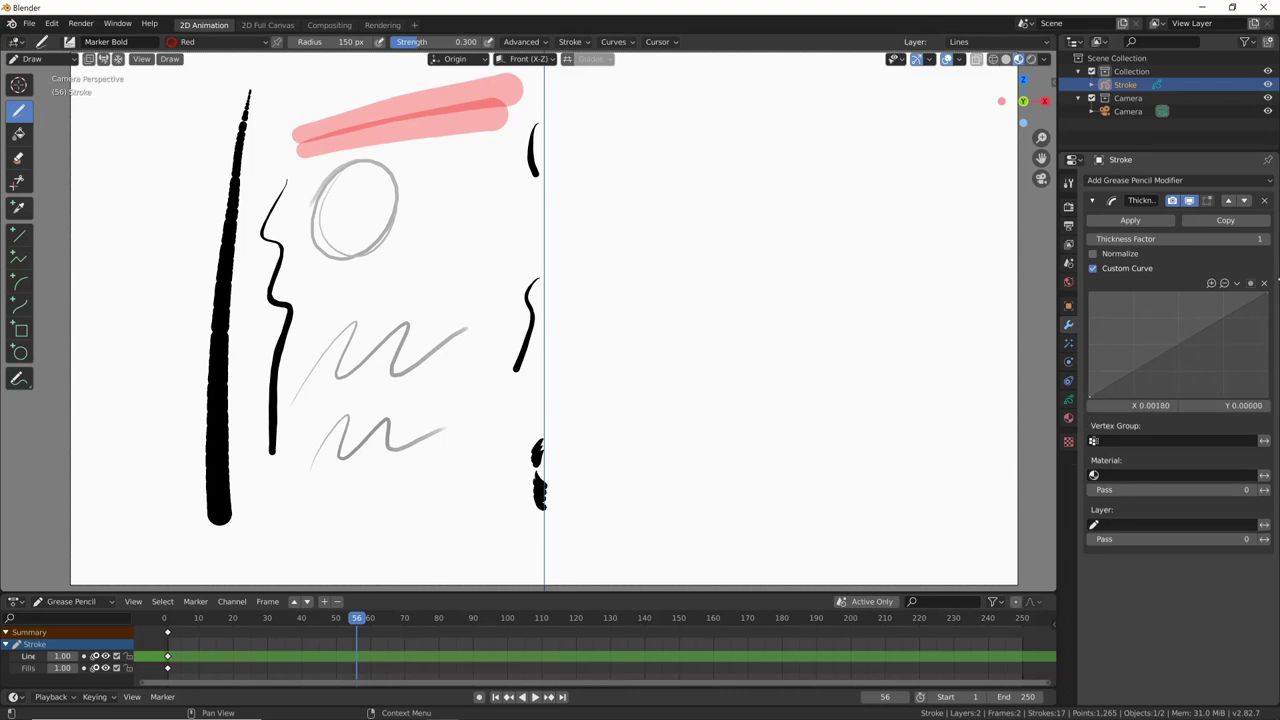
mouse_move(1092, 394)
mouse_down()
mouse_move(1266, 311)
mouse_move(1266, 396)
mouse_up()
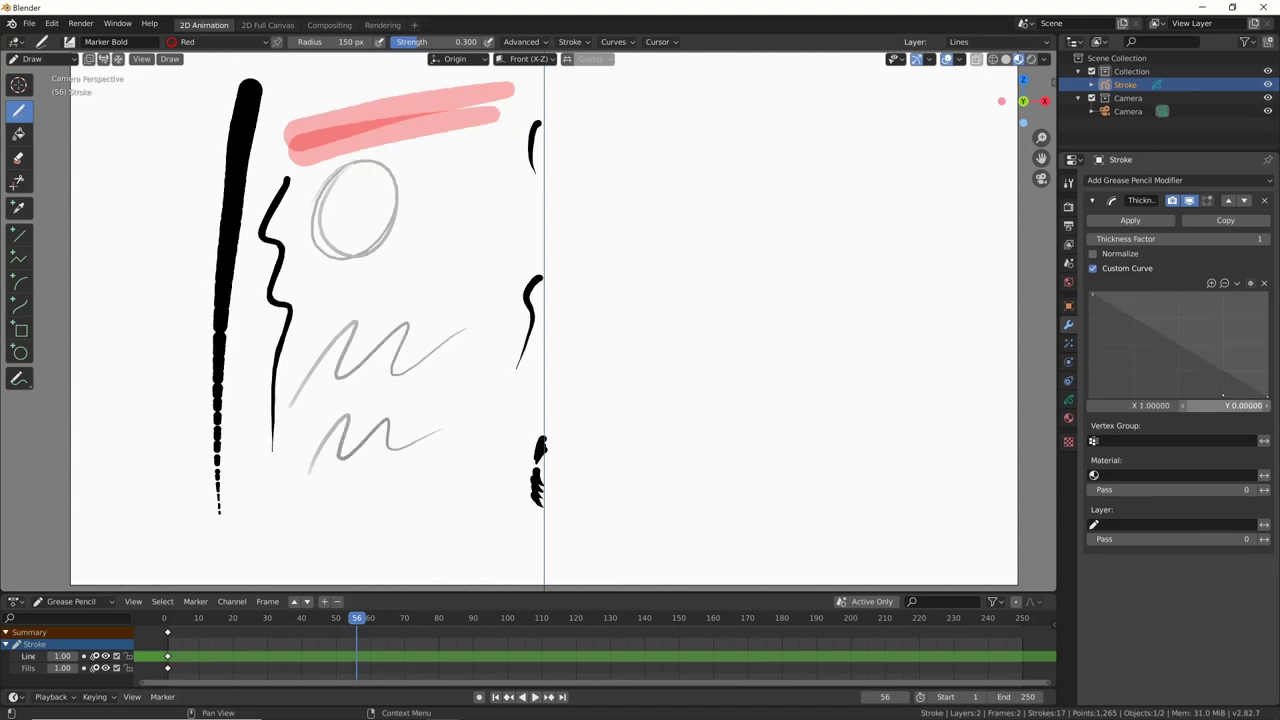
mouse_move(1167, 338)
mouse_down()
mouse_move(1167, 385)
mouse_move(1181, 293)
mouse_up()
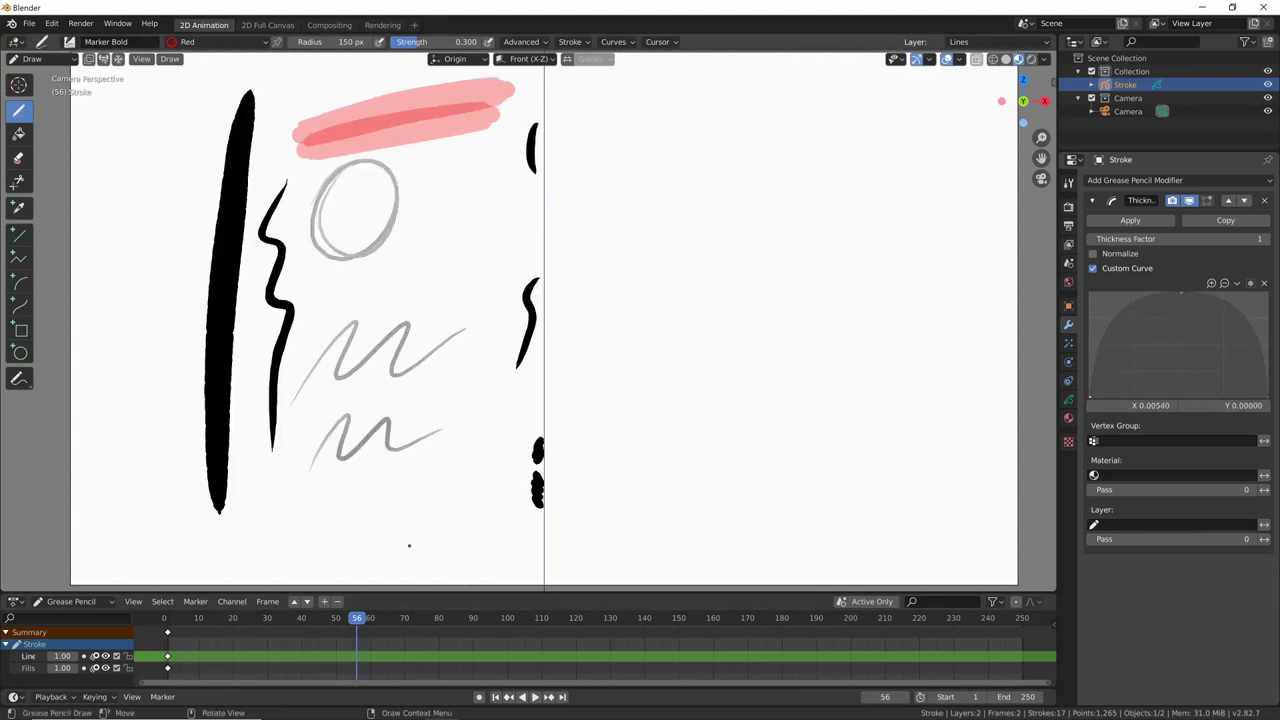
drag(1107, 333, 1140, 369)
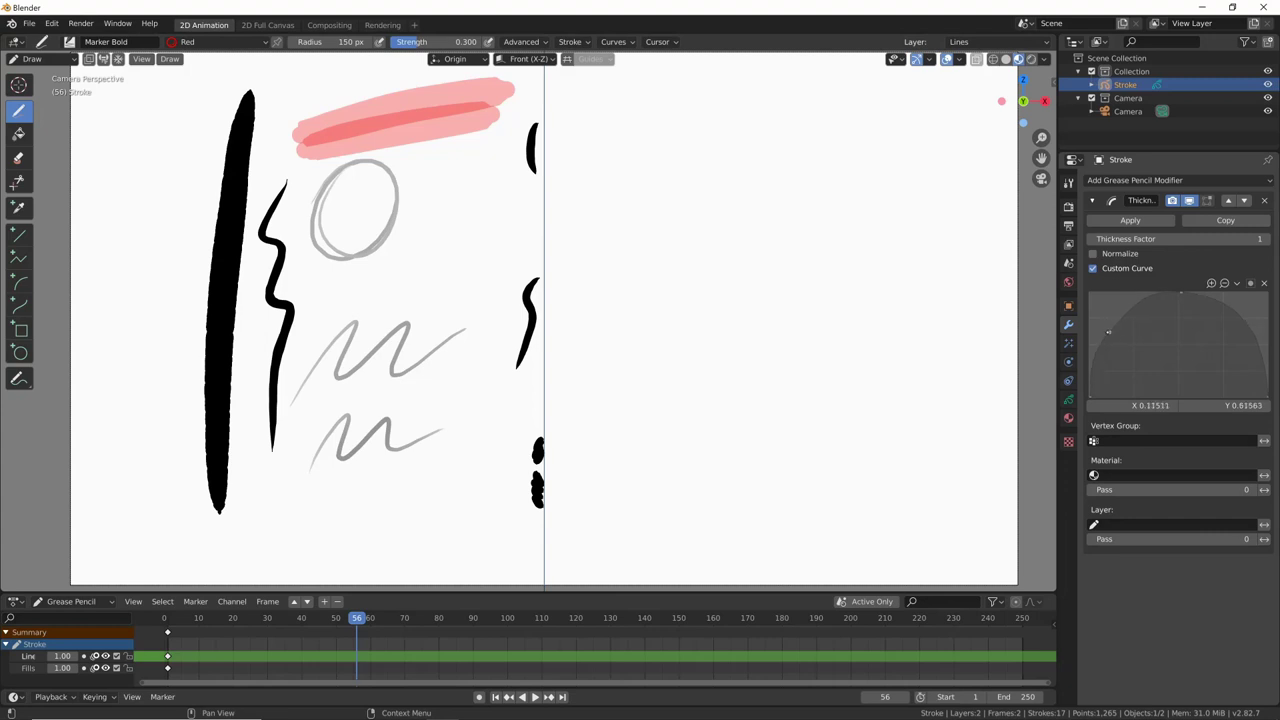
click(1230, 346)
mouse_move(1230, 346)
mouse_down()
mouse_move(1211, 375)
mouse_move(1180, 341)
mouse_move(1183, 397)
mouse_move(1228, 297)
mouse_up()
mouse_move(1128, 345)
mouse_down()
mouse_move(1130, 296)
mouse_move(1108, 385)
mouse_up()
drag(1264, 306, 1253, 387)
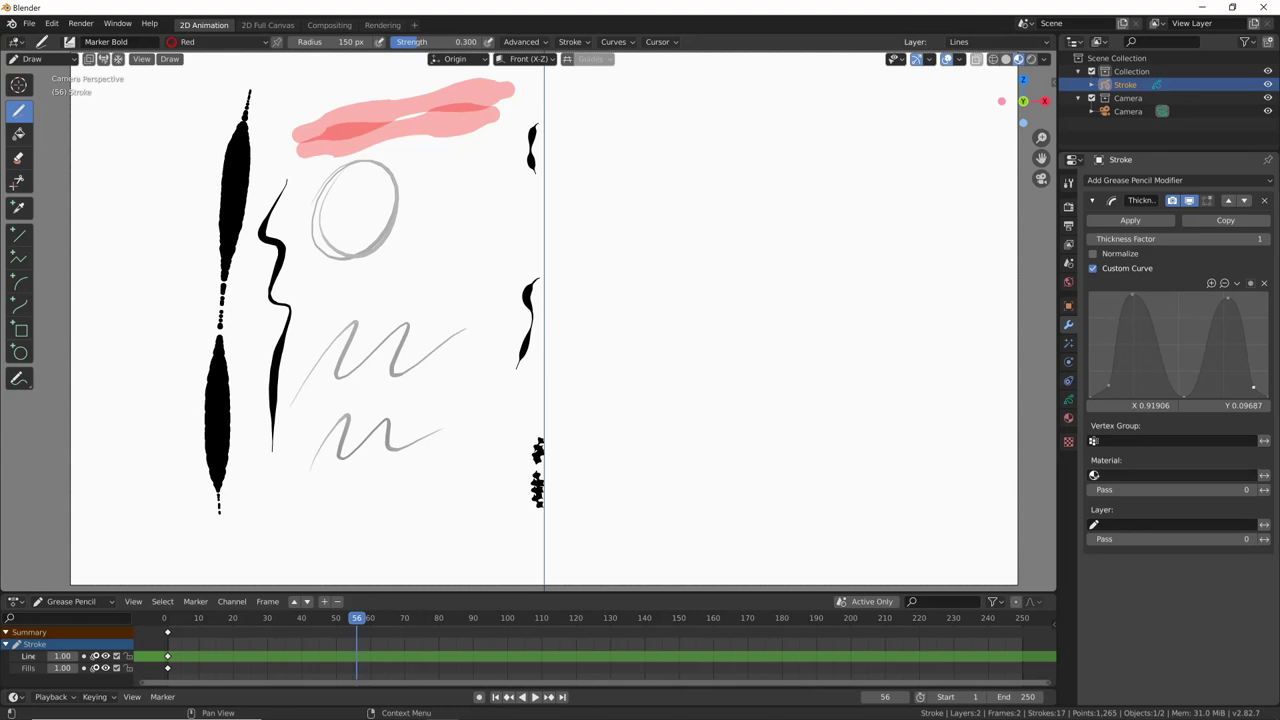
Limit the Thickness modifier to the Red material, then clear the limit.
click(1150, 475)
click(1140, 533)
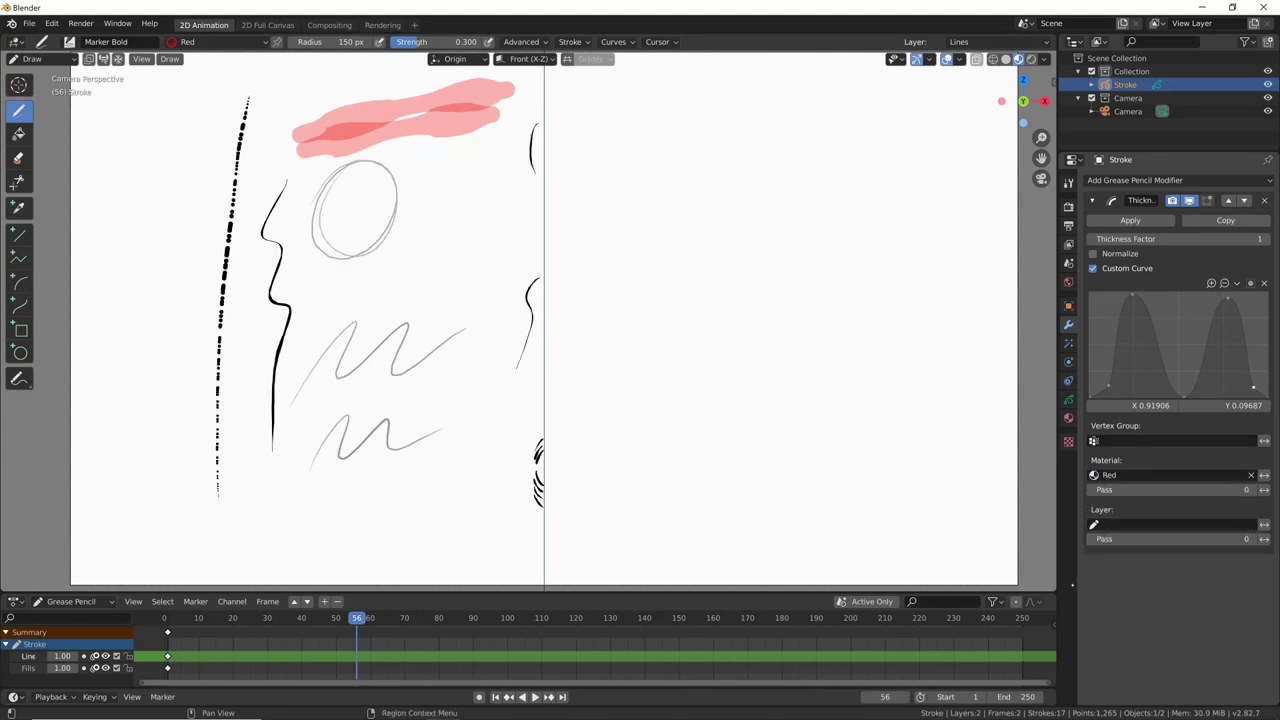
click(1252, 475)
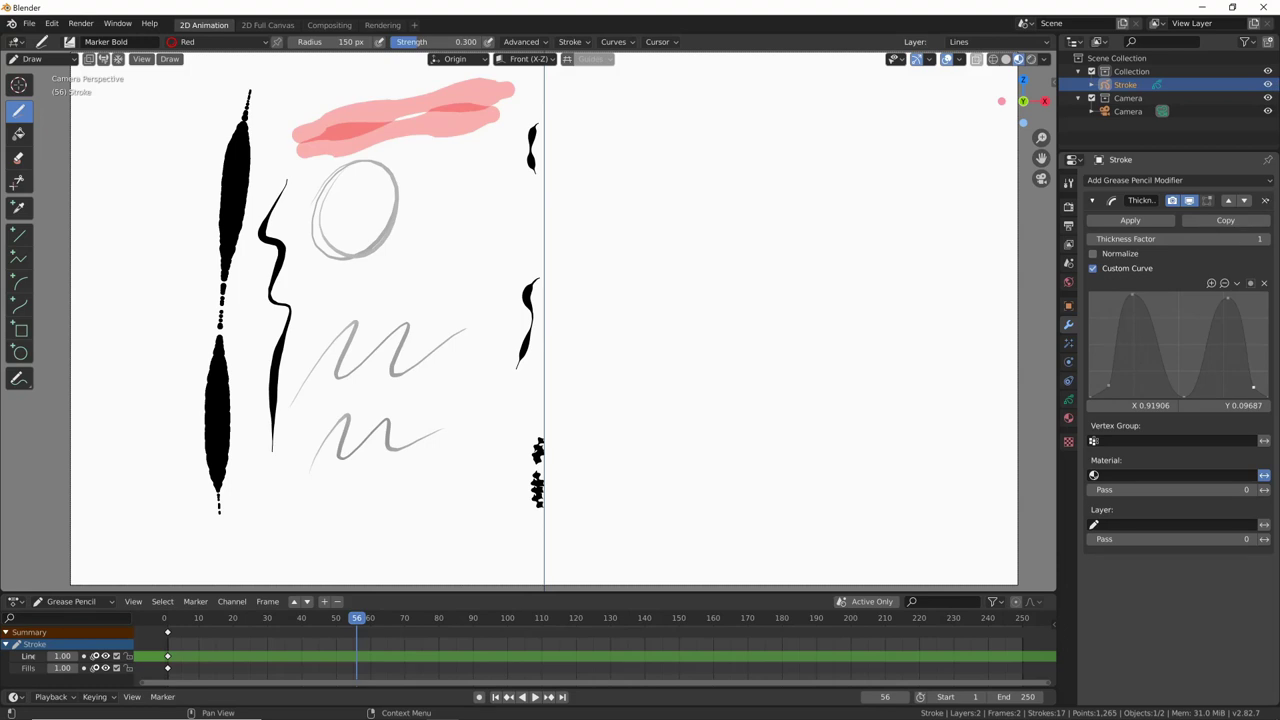
Remove the Thickness modifier and draw a grey filled oval beside the circle.
click(1265, 200)
click(1180, 180)
click(1180, 180)
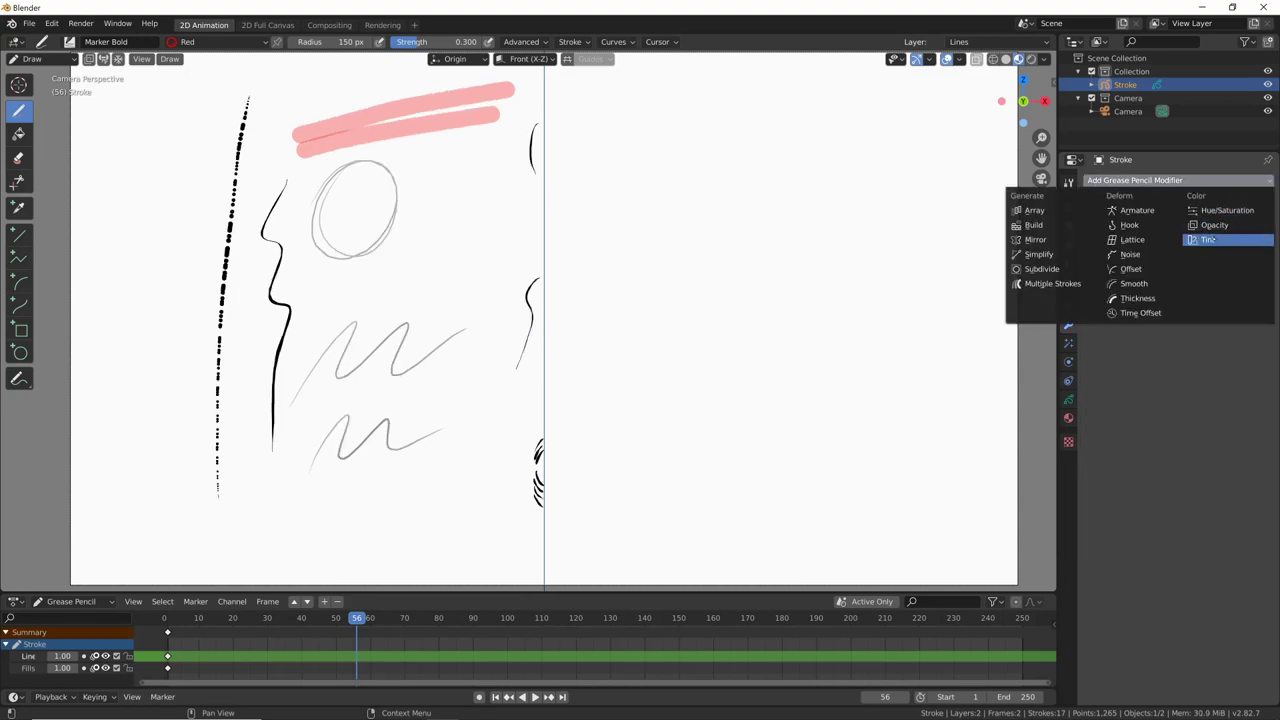
drag(477, 171, 470, 175)
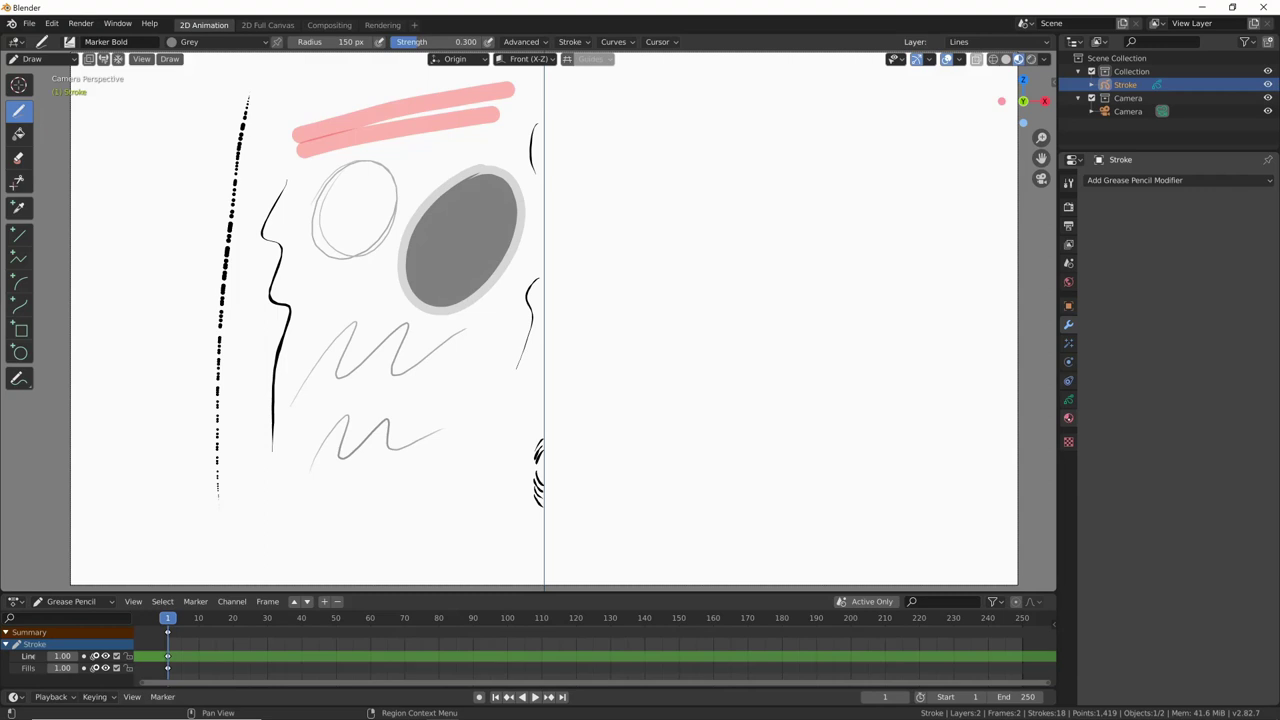
click(1168, 180)
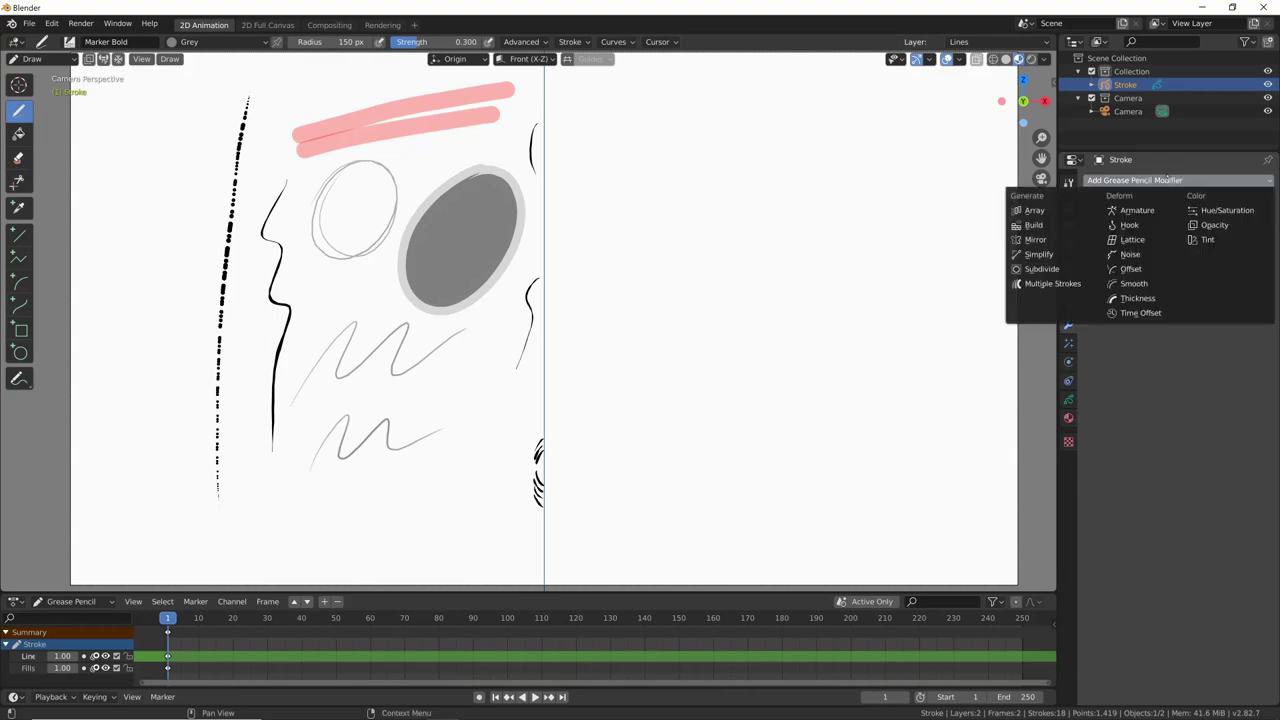